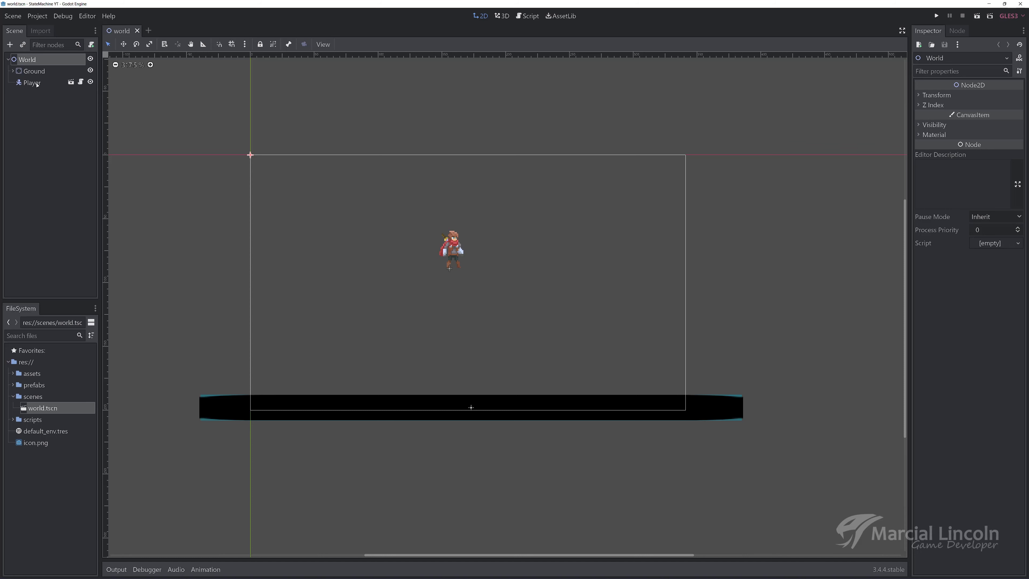
Open the Player scene, select its AnimationPlayer, and start a new animation from the Animation menu.
{"action": "left_click", "coordinate": [71, 82]}
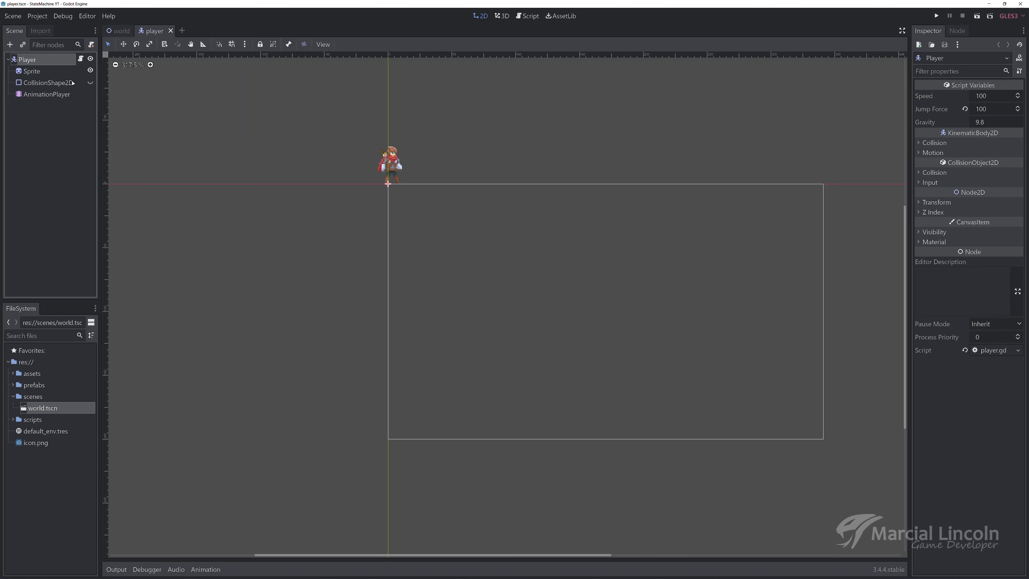
{"action": "left_click", "coordinate": [62, 95]}
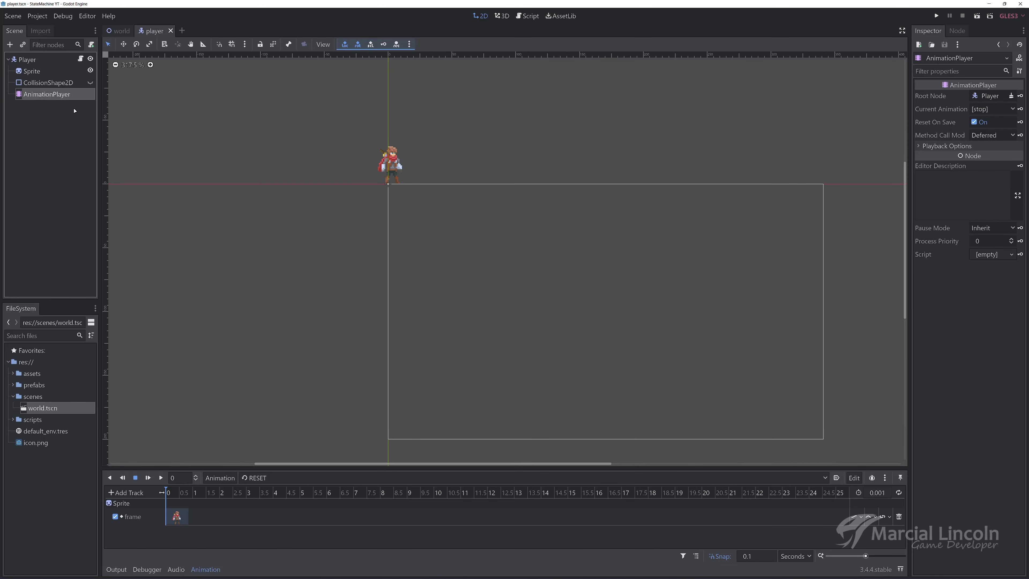
{"action": "left_click", "coordinate": [261, 479]}
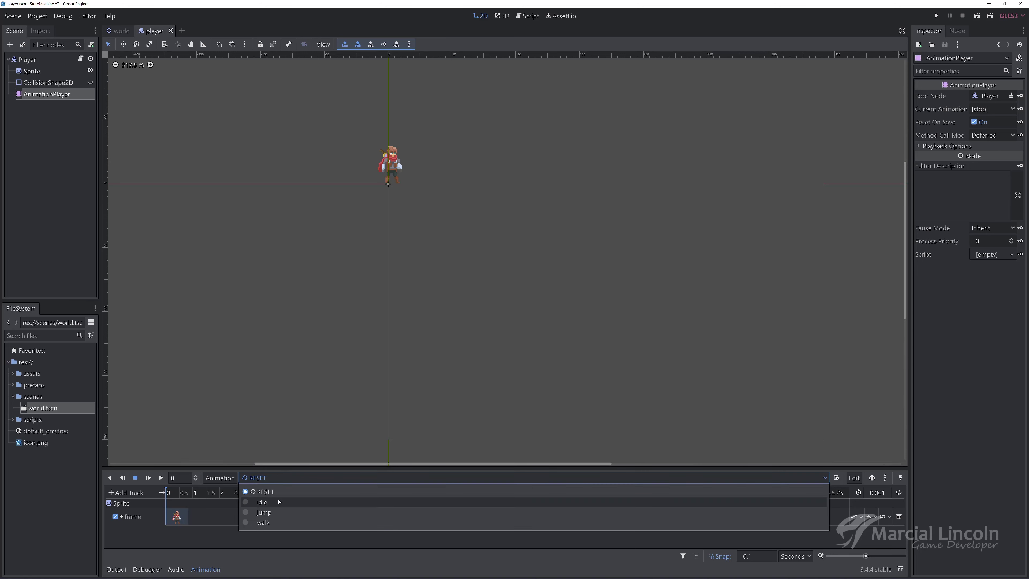
{"action": "left_click", "coordinate": [246, 491]}
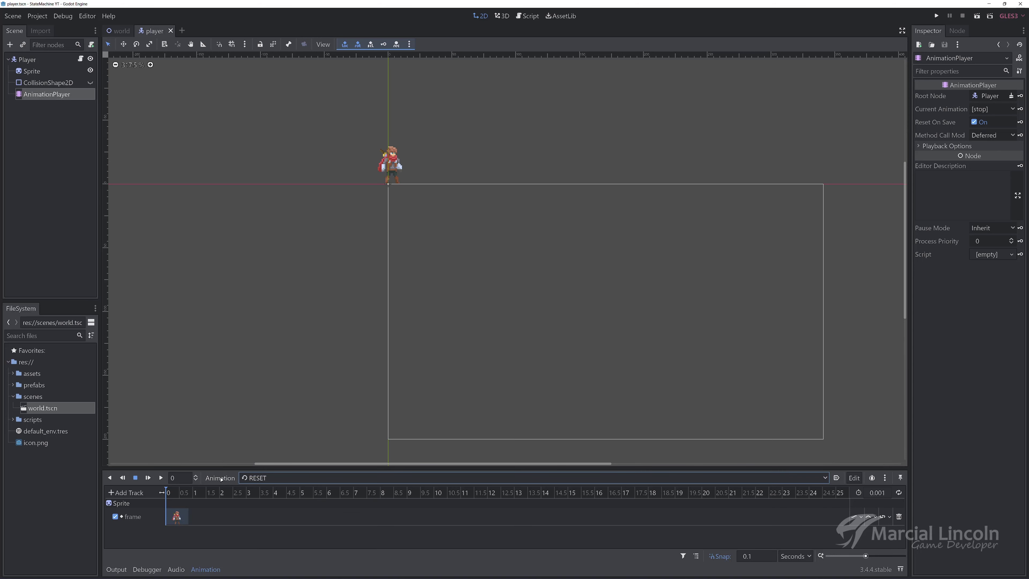
{"action": "left_click", "coordinate": [220, 477]}
{"action": "left_click", "coordinate": [229, 421]}
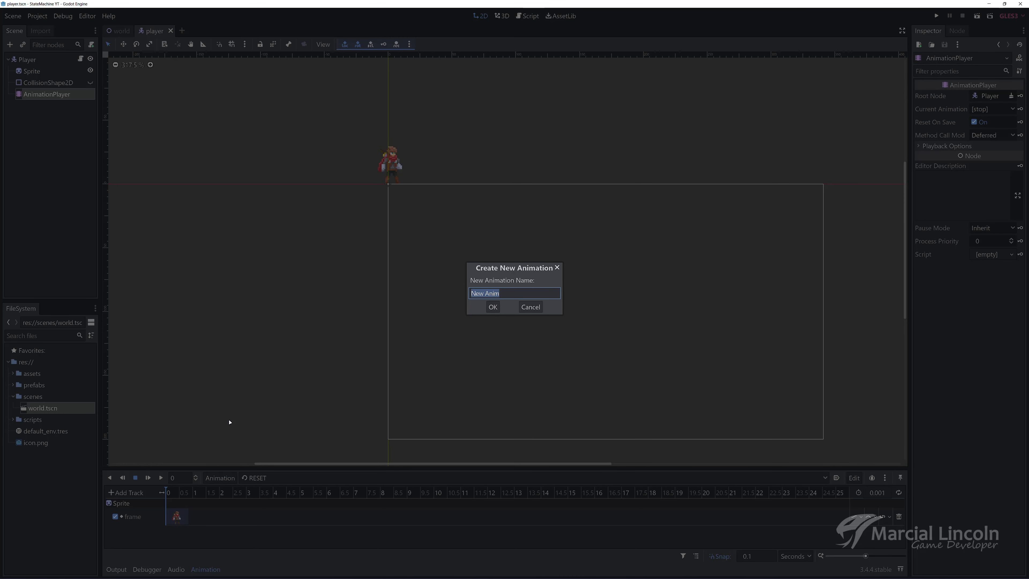
Create an animation named 'fall' and zoom the timeline to under two seconds.
{"action": "type", "text": "fall"}
{"action": "key", "text": "Return"}
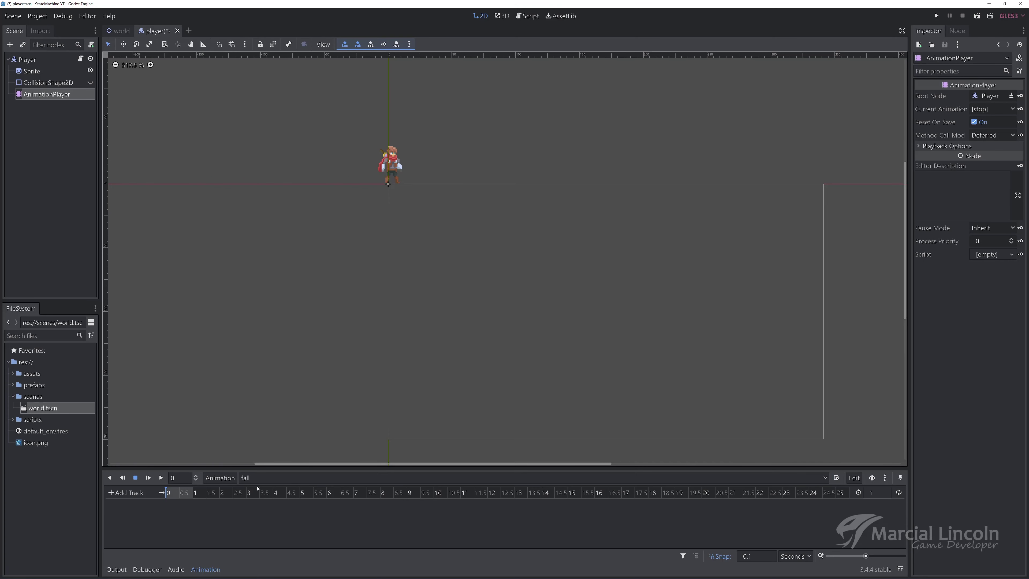
{"action": "left_click_drag", "start_coordinate": [867, 556], "coordinate": [880, 556]}
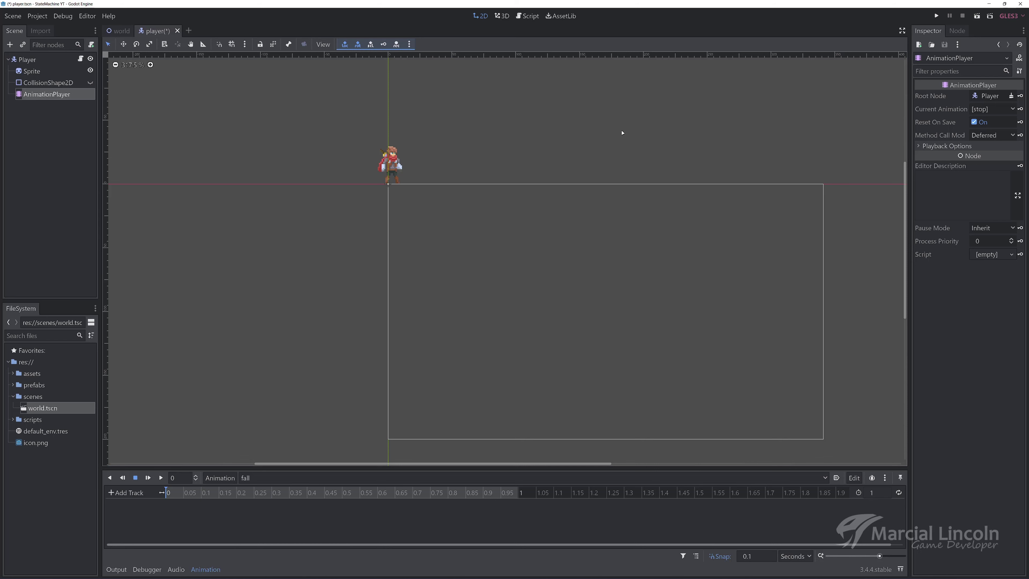
Select the Sprite node and scroll its Frame property to frame 22.
{"action": "left_click", "coordinate": [390, 162]}
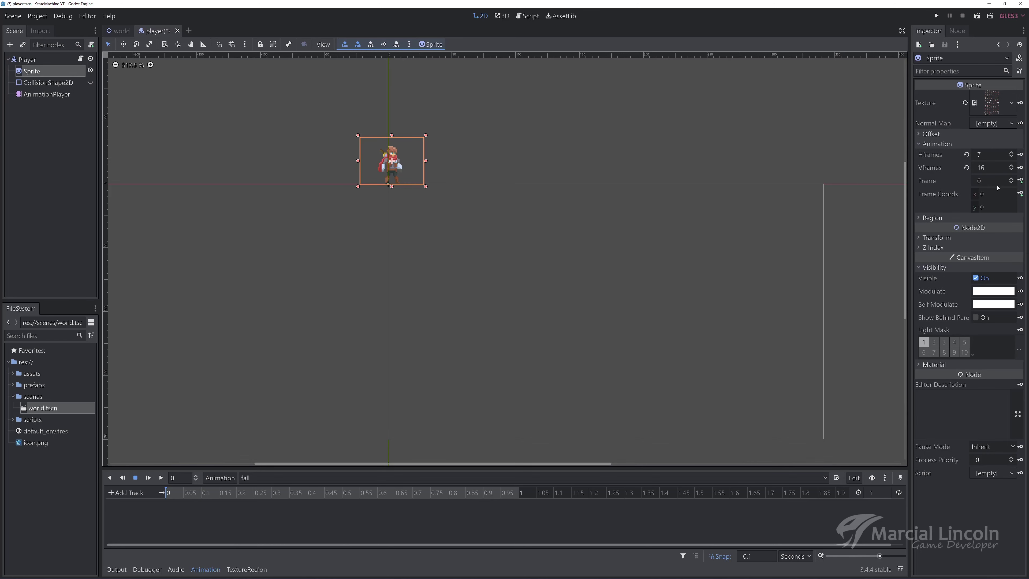
{"action": "scroll", "coordinate": [1011, 181], "scroll_direction": "up", "scroll_amount": 2}
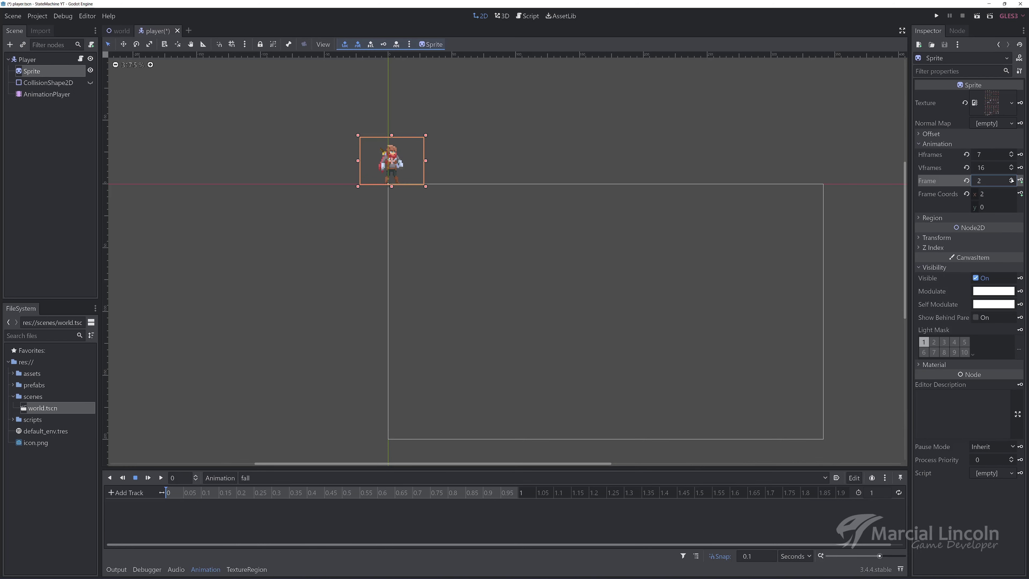
{"action": "scroll", "coordinate": [1011, 181], "scroll_direction": "up", "scroll_amount": 3}
{"action": "scroll", "coordinate": [1012, 181], "scroll_direction": "up", "scroll_amount": 2}
{"action": "scroll", "coordinate": [1011, 181], "scroll_direction": "up", "scroll_amount": 3}
{"action": "scroll", "coordinate": [1011, 181], "scroll_direction": "up", "scroll_amount": 3}
{"action": "scroll", "coordinate": [1011, 181], "scroll_direction": "up", "scroll_amount": 3}
{"action": "scroll", "coordinate": [1012, 181], "scroll_direction": "up", "scroll_amount": 2}
{"action": "scroll", "coordinate": [1011, 181], "scroll_direction": "up", "scroll_amount": 1}
{"action": "scroll", "coordinate": [1012, 181], "scroll_direction": "up", "scroll_amount": 1}
{"action": "scroll", "coordinate": [1012, 181], "scroll_direction": "up", "scroll_amount": 2}
{"action": "scroll", "coordinate": [1011, 181], "scroll_direction": "up", "scroll_amount": 1}
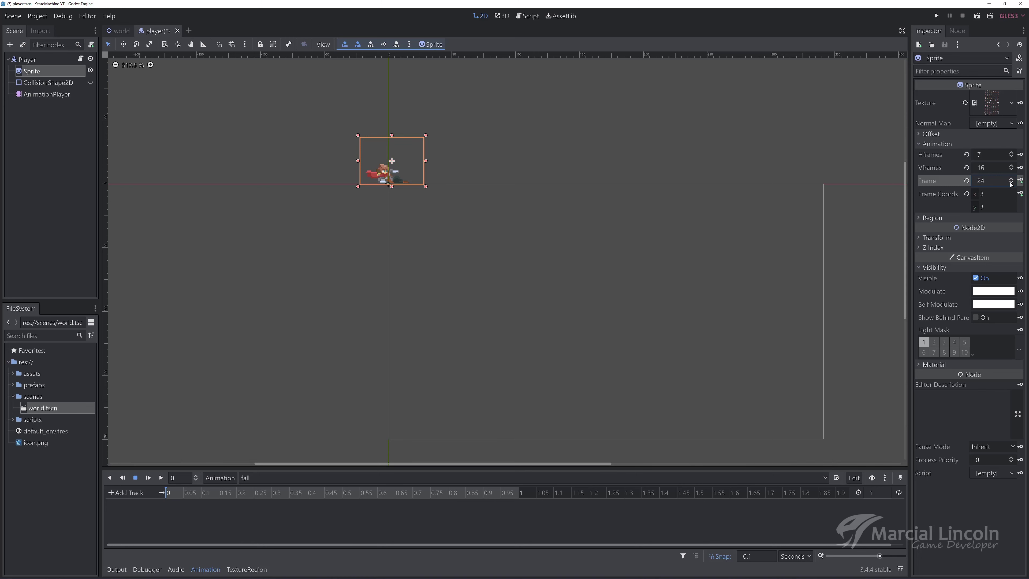
{"action": "scroll", "coordinate": [1012, 181], "scroll_direction": "down", "scroll_amount": 2}
{"action": "scroll", "coordinate": [1012, 181], "scroll_direction": "up", "scroll_amount": 1}
{"action": "scroll", "coordinate": [1011, 181], "scroll_direction": "down", "scroll_amount": 1}
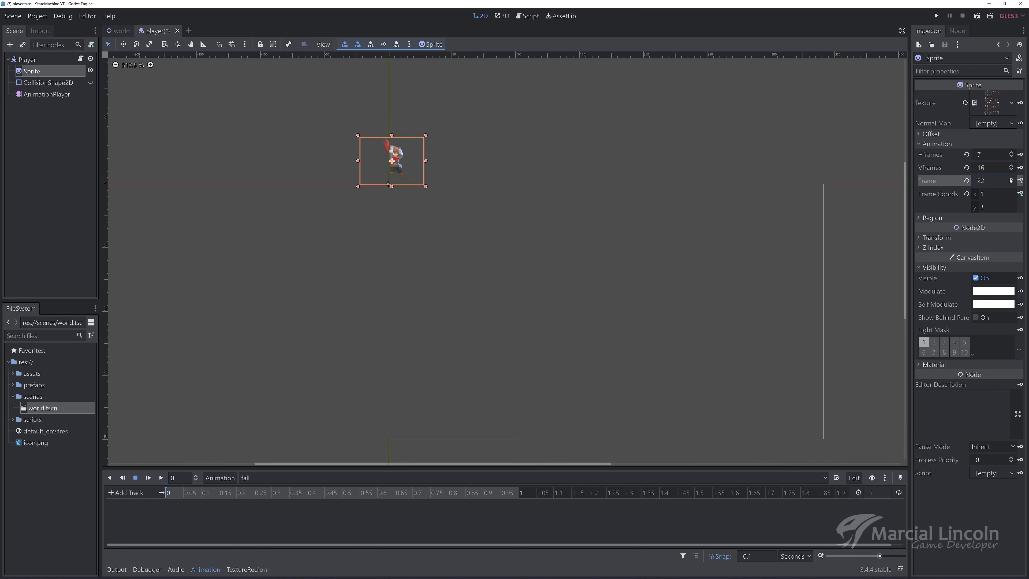
{"action": "scroll", "coordinate": [1012, 180], "scroll_direction": "up", "scroll_amount": 1}
Key the Sprite frame at 0 and 0.1 seconds, creating the frame track.
{"action": "left_click", "coordinate": [1020, 181]}
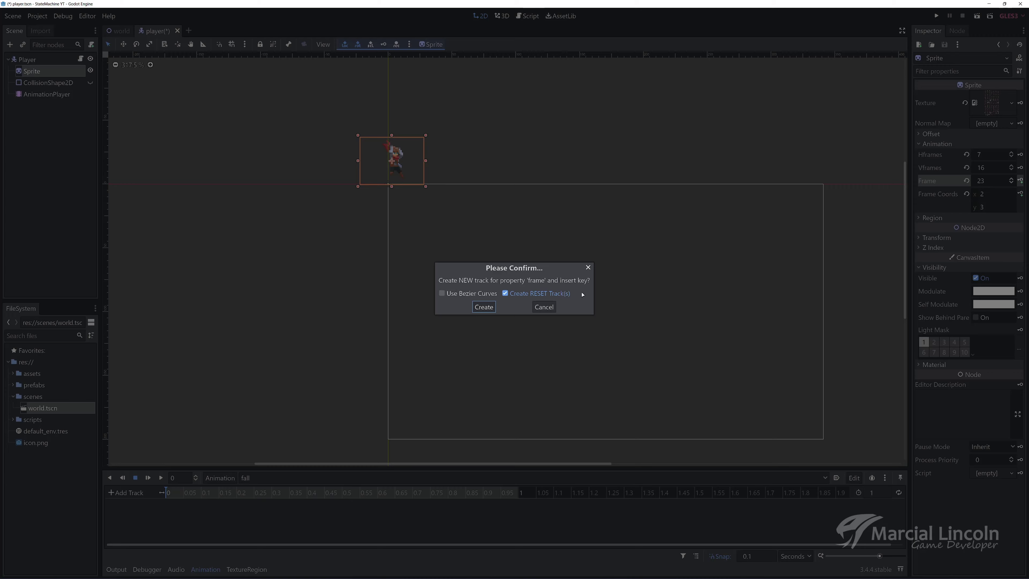
{"action": "left_click", "coordinate": [480, 308]}
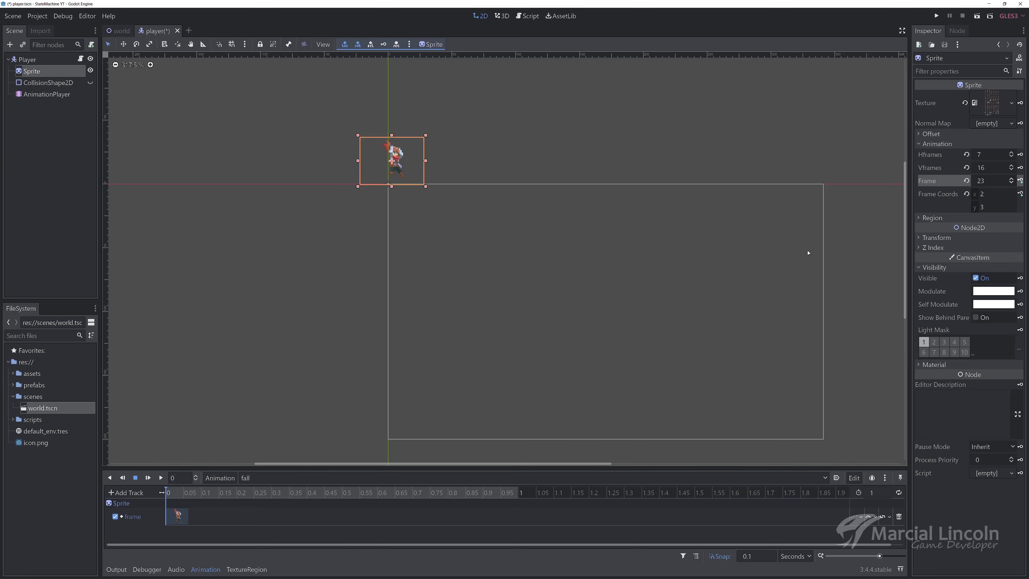
{"action": "left_click", "coordinate": [1012, 184]}
{"action": "left_click", "coordinate": [1020, 181]}
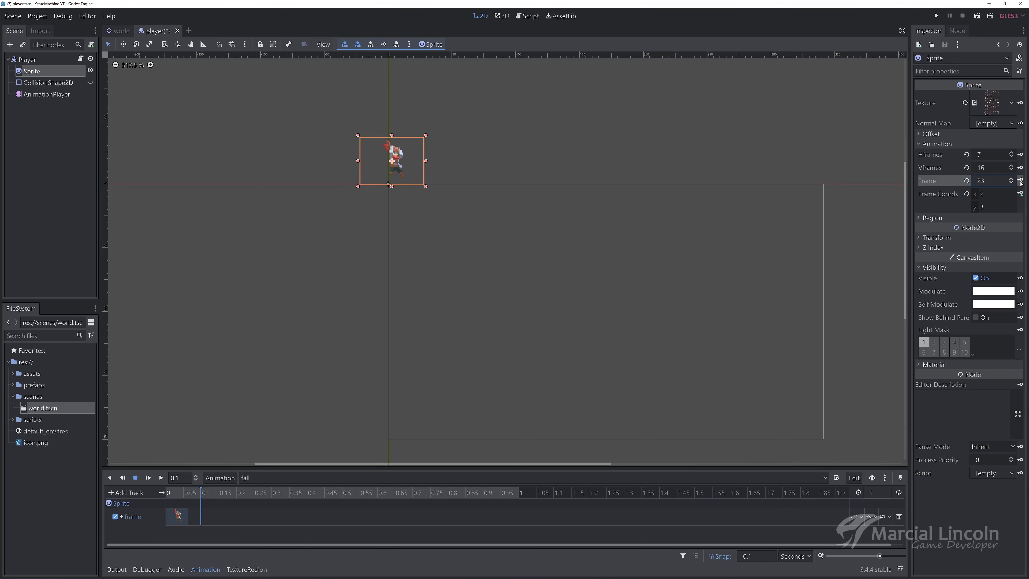
{"action": "scroll", "coordinate": [1011, 181], "scroll_direction": "up", "scroll_amount": 2}
{"action": "left_click", "coordinate": [1021, 181]}
{"action": "left_click", "coordinate": [1012, 183]}
{"action": "left_click", "coordinate": [1012, 183]}
{"action": "left_click", "coordinate": [1012, 179]}
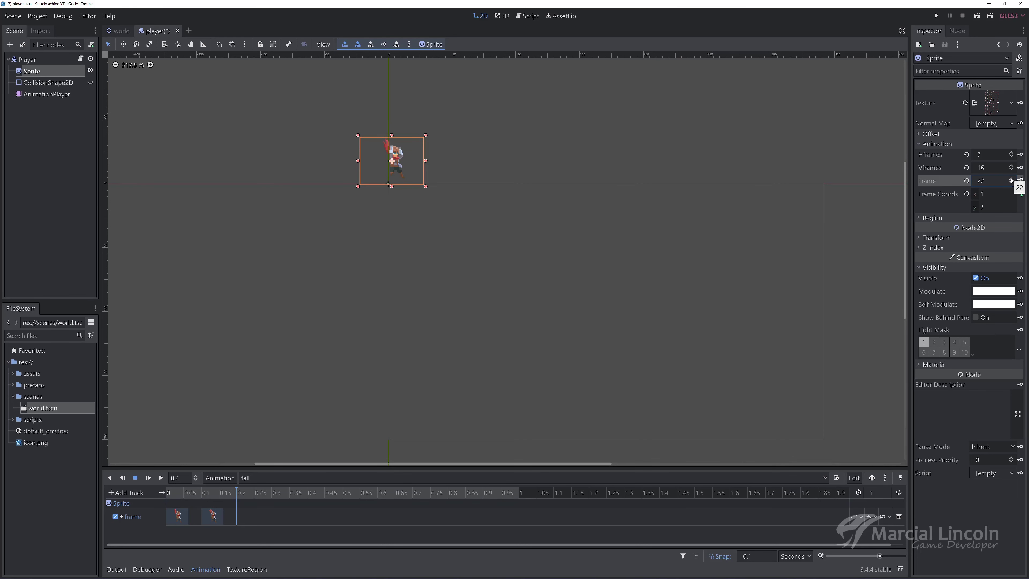
{"action": "left_click", "coordinate": [1012, 183]}
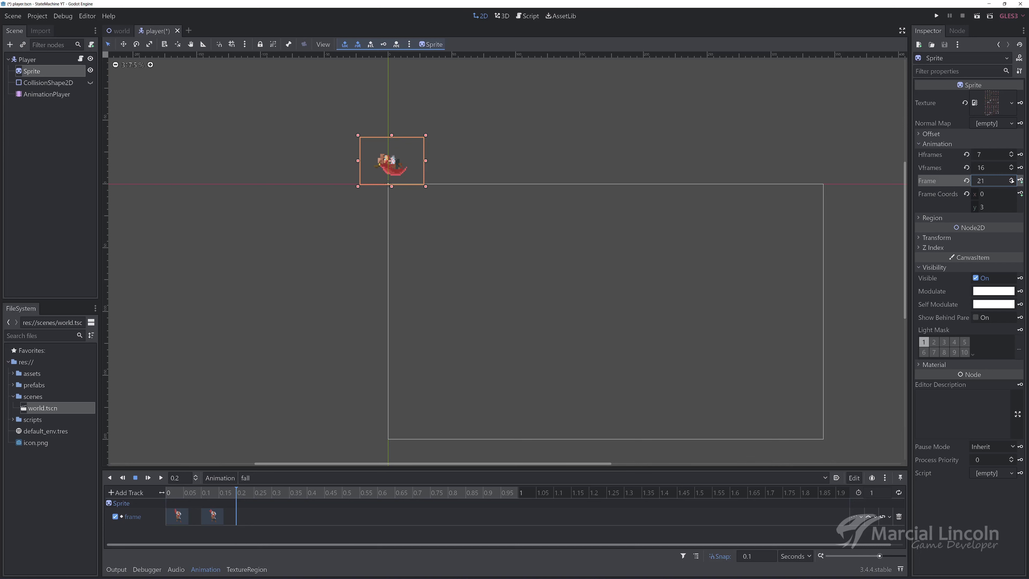
{"action": "left_click", "coordinate": [1011, 180]}
{"action": "left_click", "coordinate": [1012, 179]}
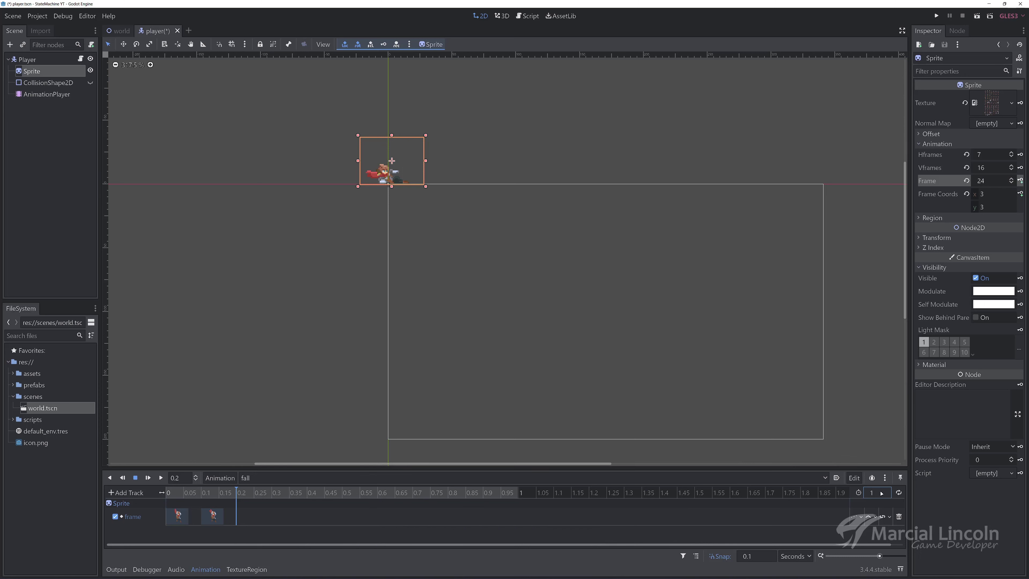
Set the fall animation length to 0.2 s, enable looping, preview it, and save the scene.
{"action": "type", "text": "2"}
{"action": "key", "text": "Return"}
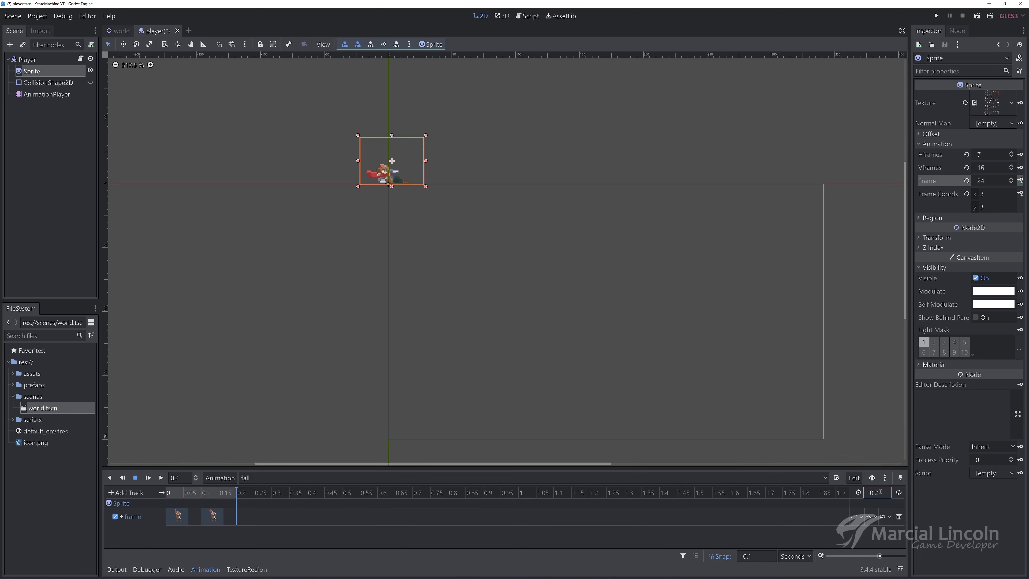
{"action": "left_click", "coordinate": [898, 492]}
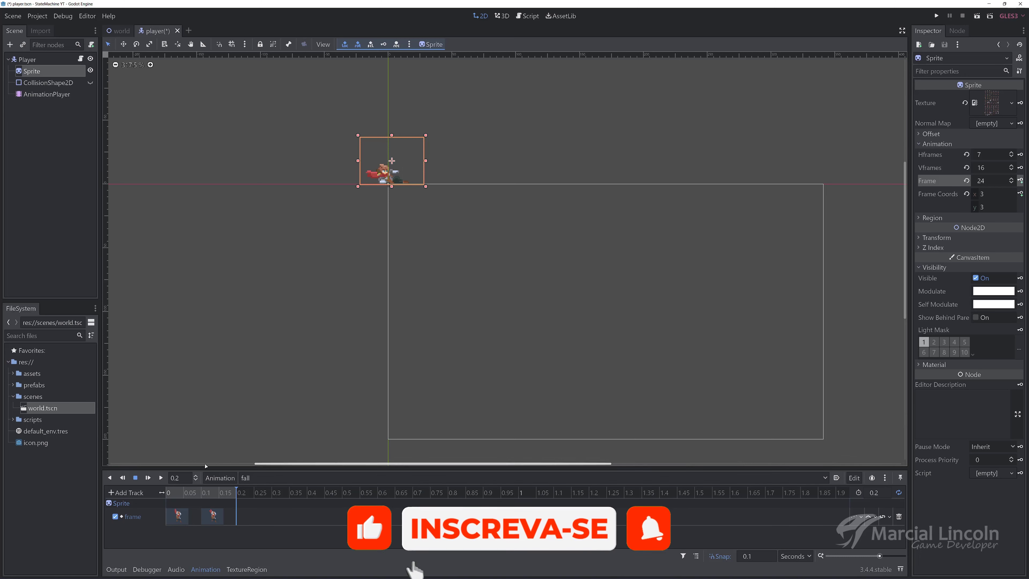
{"action": "key", "text": "shift+d"}
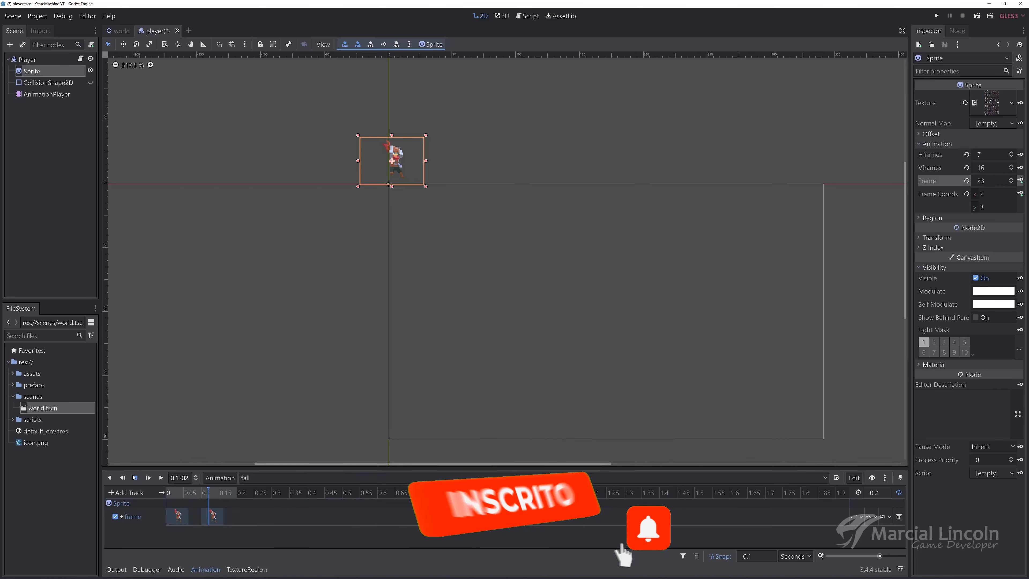
{"action": "key", "text": "ctrl+s"}
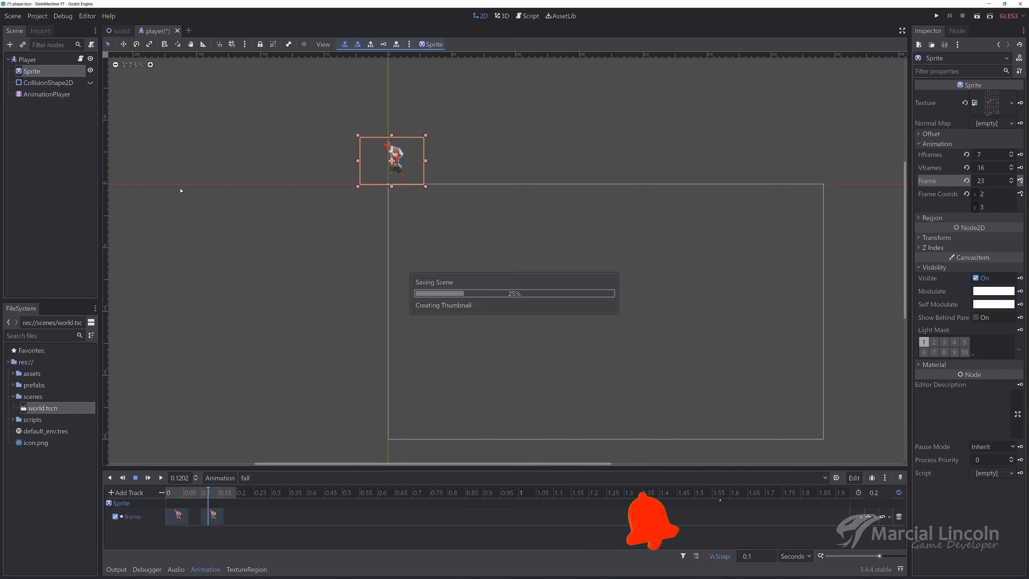
Add FALL after JUMP in character_base.gd's StateMachine enum, save, and return to player.gd.
{"action": "left_click", "coordinate": [171, 31]}
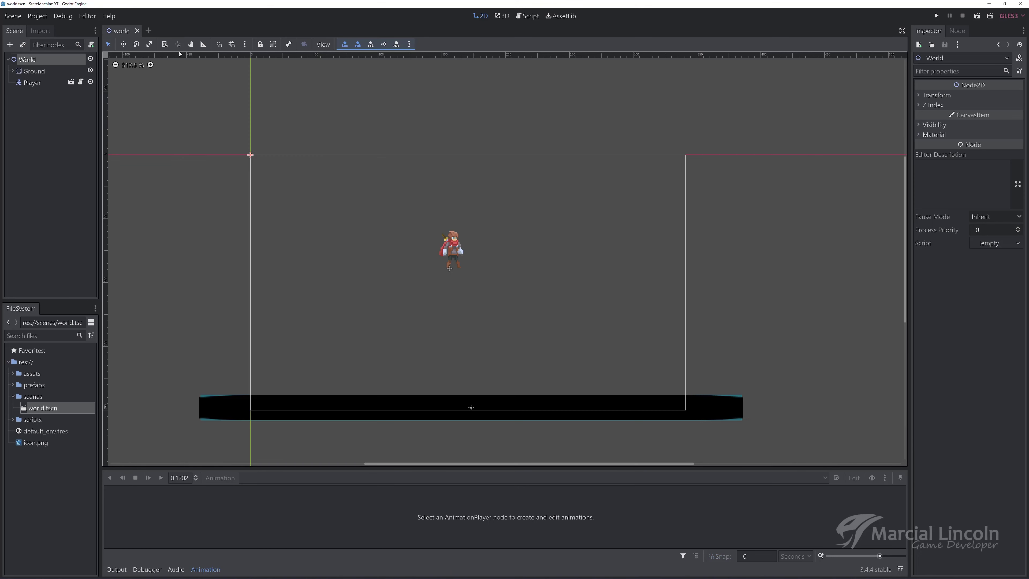
{"action": "left_click", "coordinate": [81, 84]}
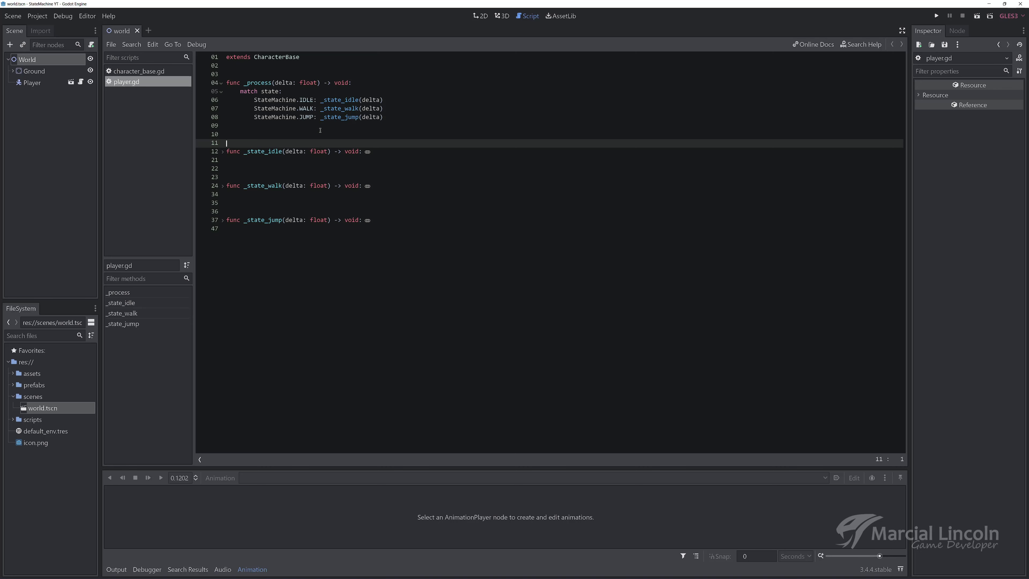
{"action": "left_click", "coordinate": [159, 72]}
{"action": "left_click", "coordinate": [352, 74]}
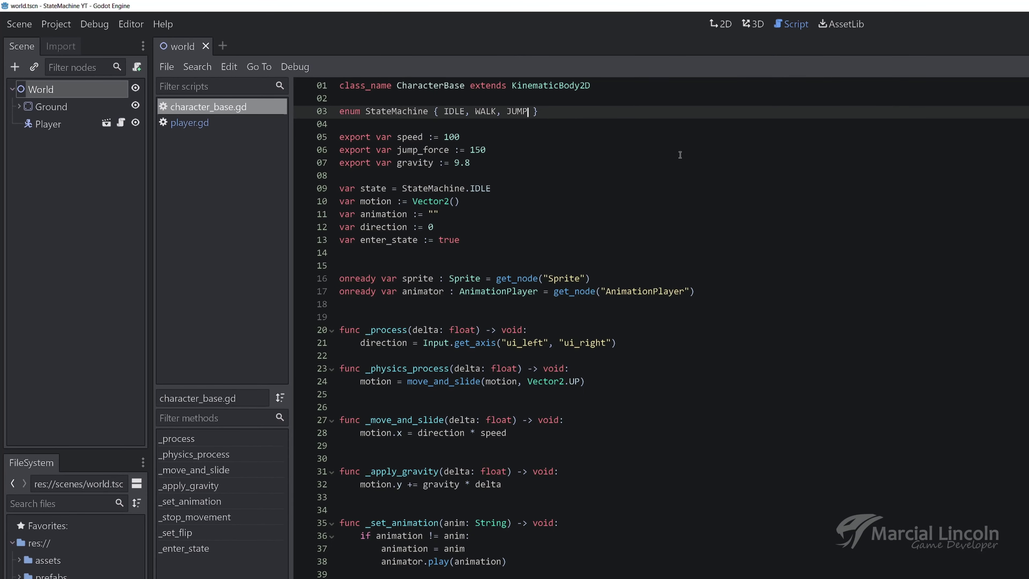
{"action": "type", "text": ", FALL"}
{"action": "key", "text": "ctrl+s"}
{"action": "left_click", "coordinate": [209, 125]}
{"action": "left_click", "coordinate": [588, 175]}
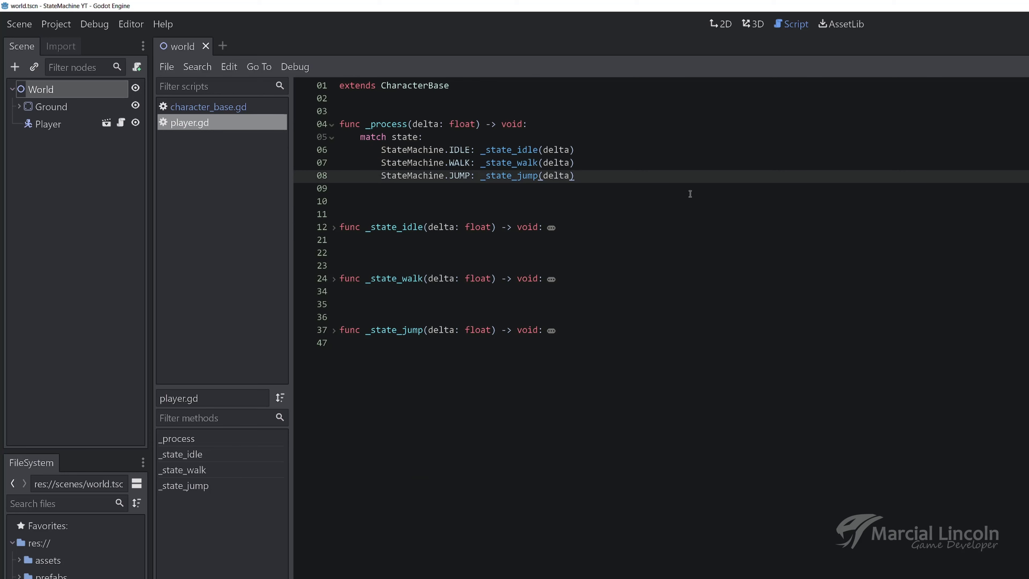
Add a StateMachine.FALL match case that calls _state_fall(delta).
{"action": "key", "text": "Return"}
{"action": "type", "text": "StateMachine"}
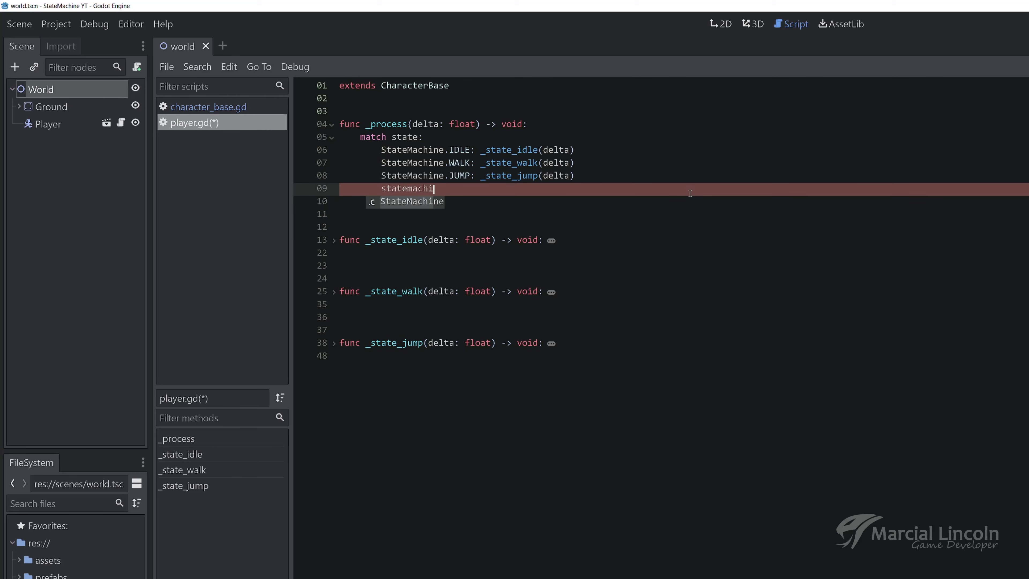
{"action": "type", "text": ".FA"}
{"action": "key", "text": "Return"}
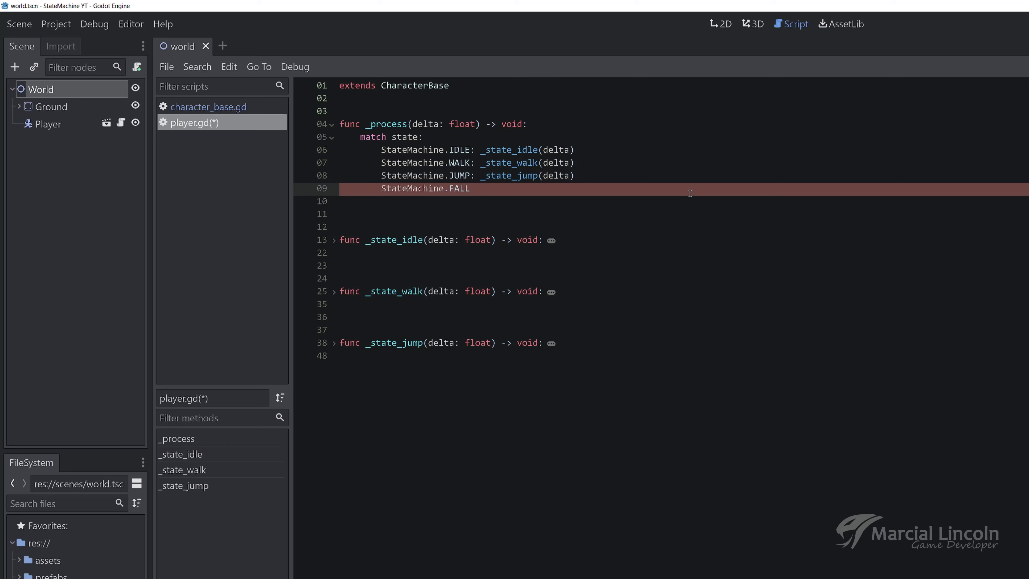
{"action": "type", "text": ": "}
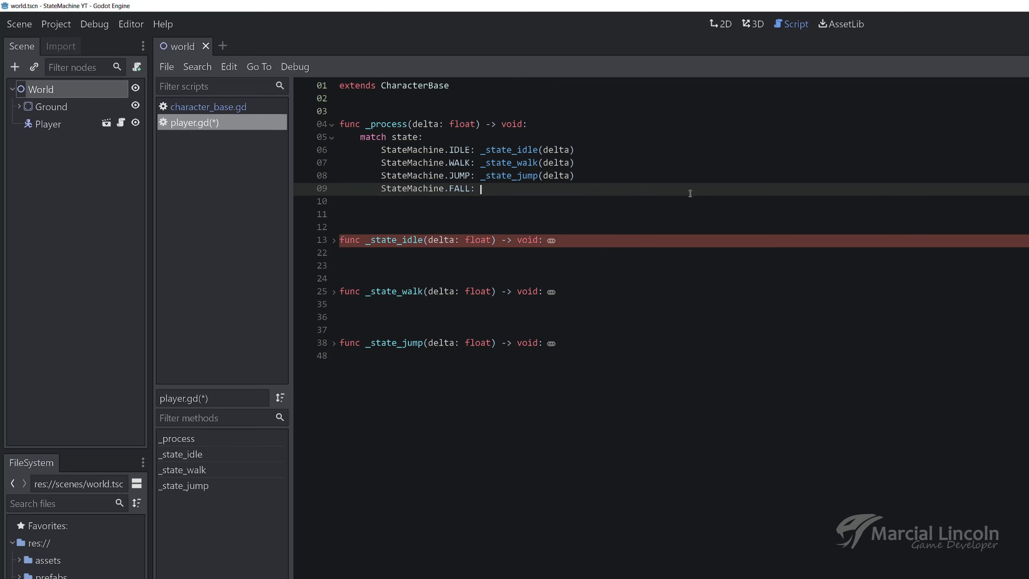
{"action": "type", "text": "_state"}
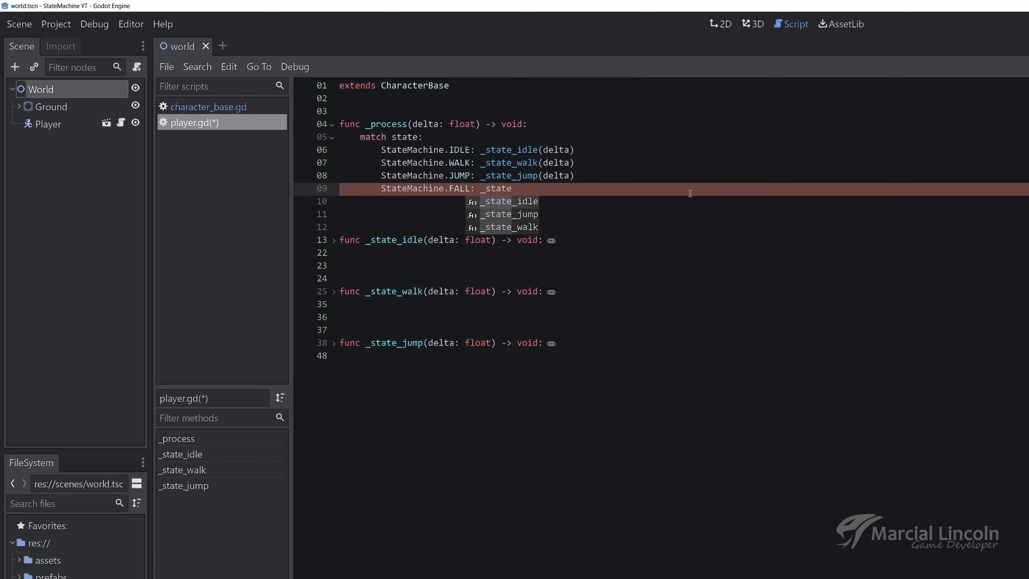
{"action": "type", "text": "_fall(delt"}
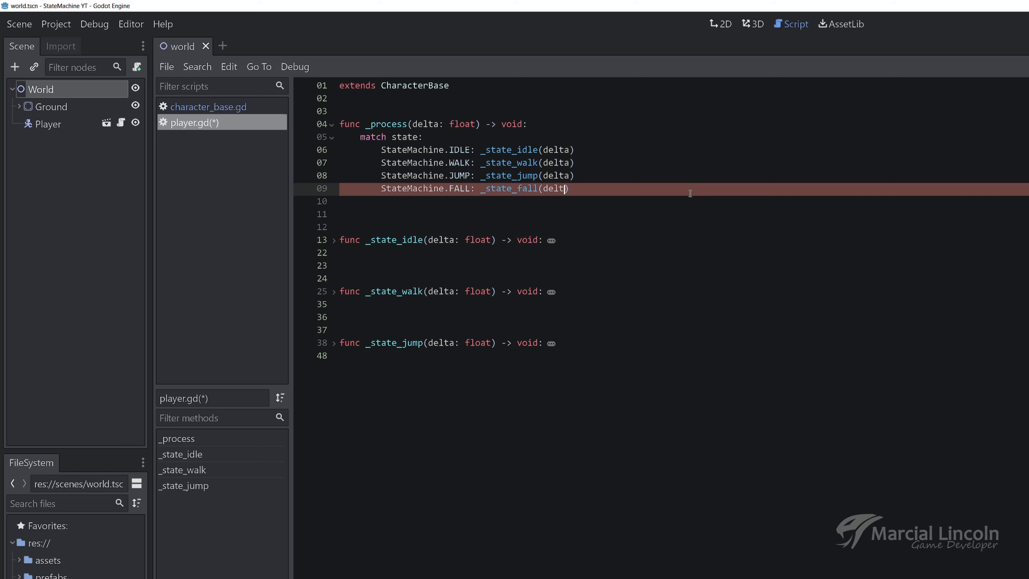
{"action": "type", "text": "a"}
Declare func _state_fall(delta: float) -> void: at the end of the script.
{"action": "left_click", "coordinate": [409, 383]}
{"action": "key", "text": "Return"}
{"action": "key", "text": "Return"}
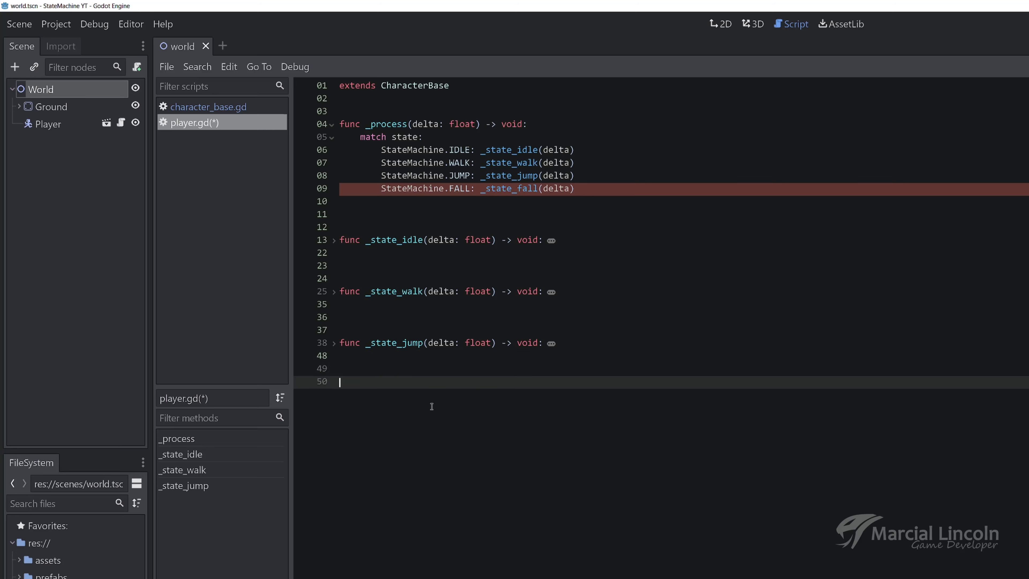
{"action": "type", "text": "func _s"}
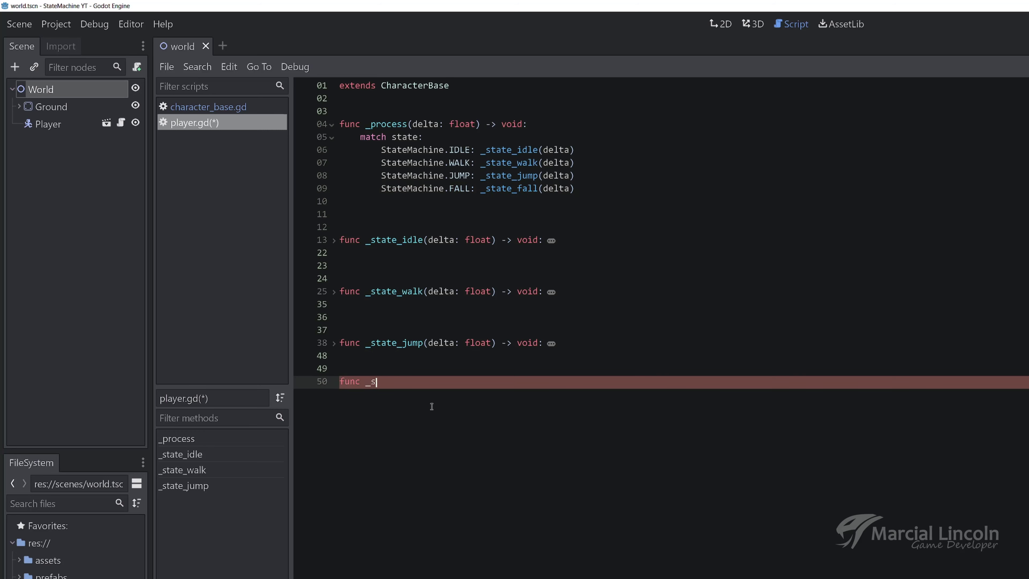
{"action": "type", "text": "tate_fall"}
{"action": "type", "text": "(delta: Fl"}
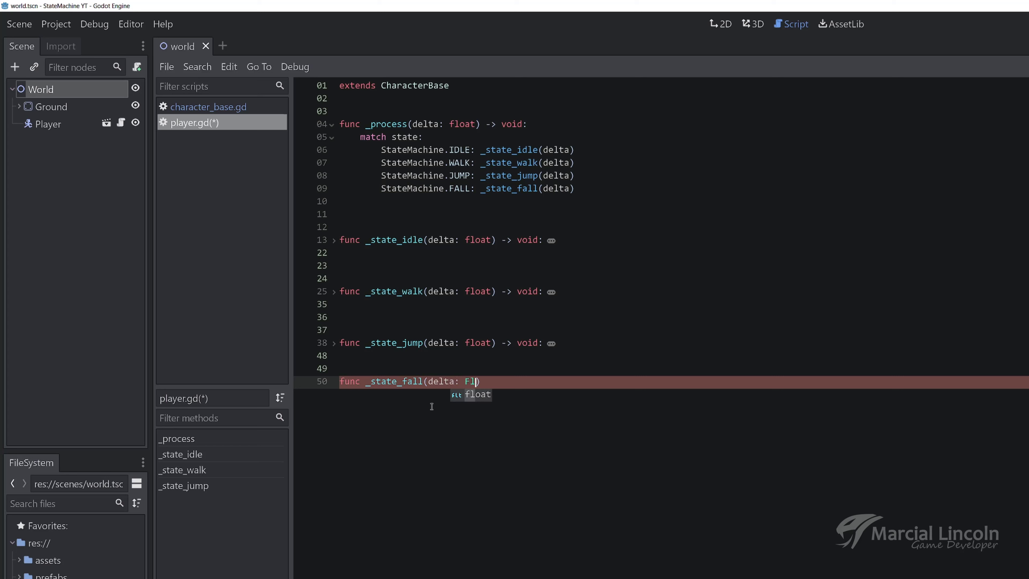
{"action": "key", "text": "Return"}
{"action": "type", "text": ") ->"}
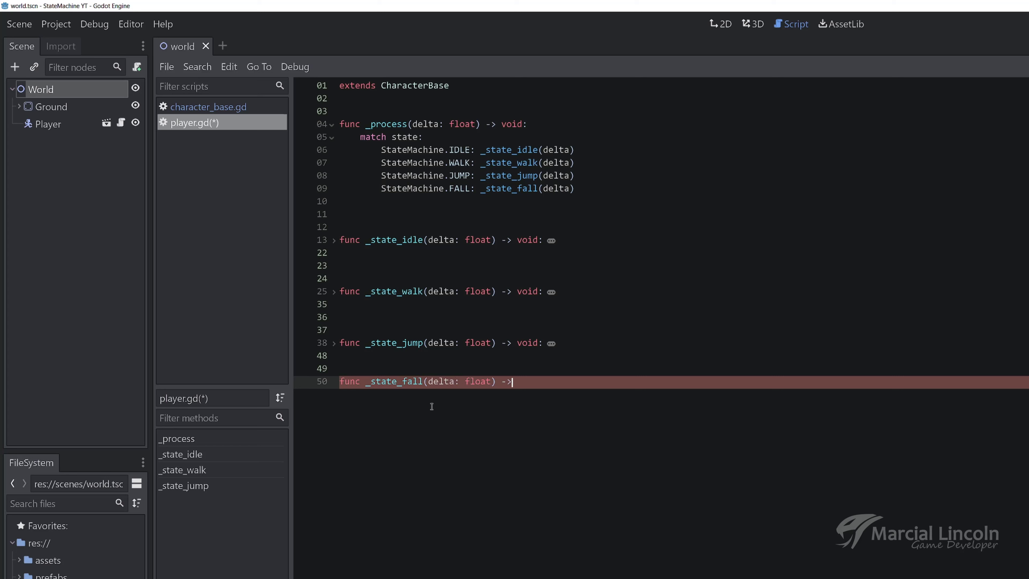
{"action": "type", "text": " void:"}
{"action": "key", "text": "Return"}
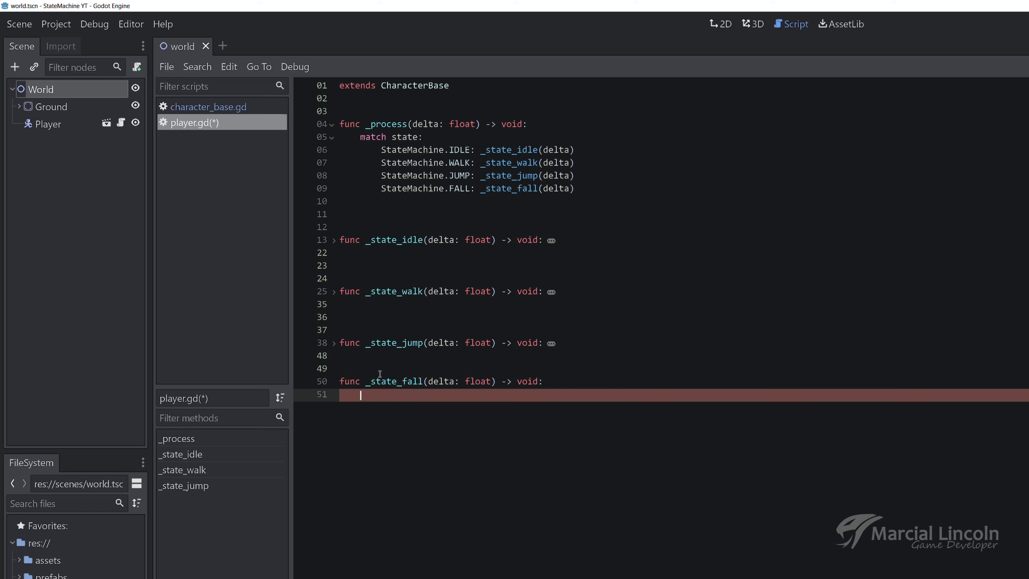
In _state_fall, call _set_animation("fall") and _apply_gravity(delta).
{"action": "left_click", "coordinate": [334, 344]}
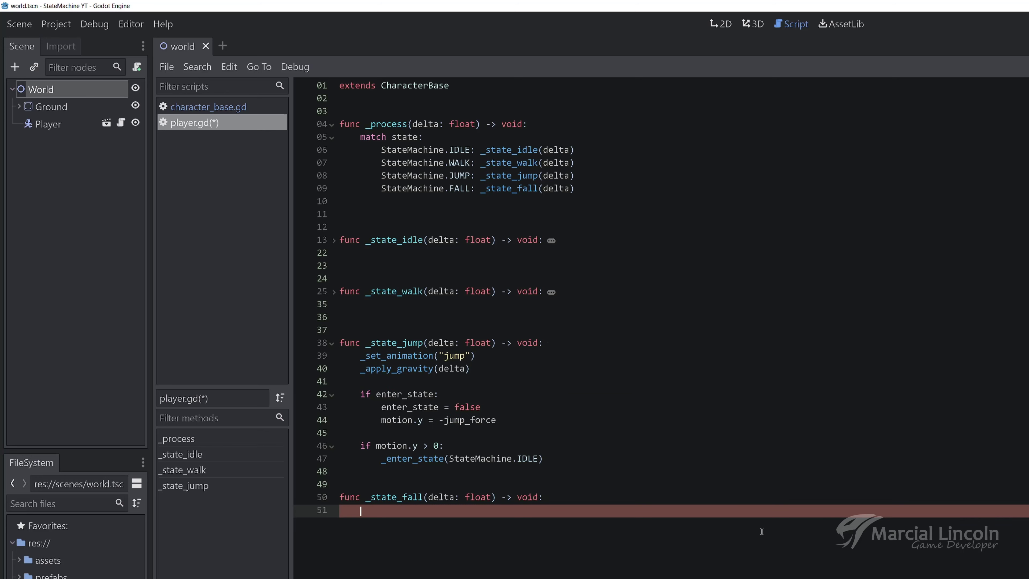
{"action": "type", "text": "_set"}
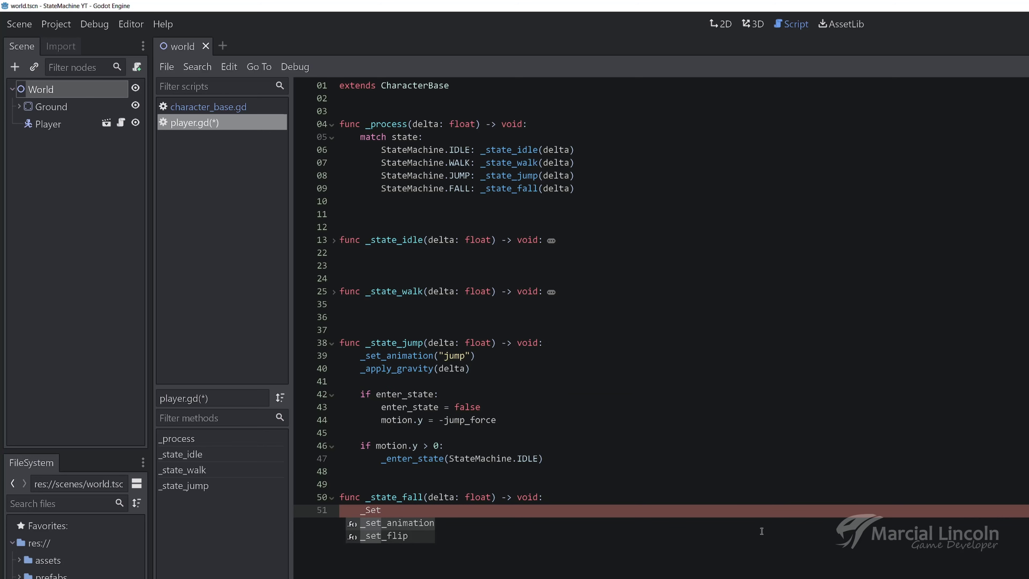
{"action": "key", "text": "Return"}
{"action": "type", "text": "\"fall"}
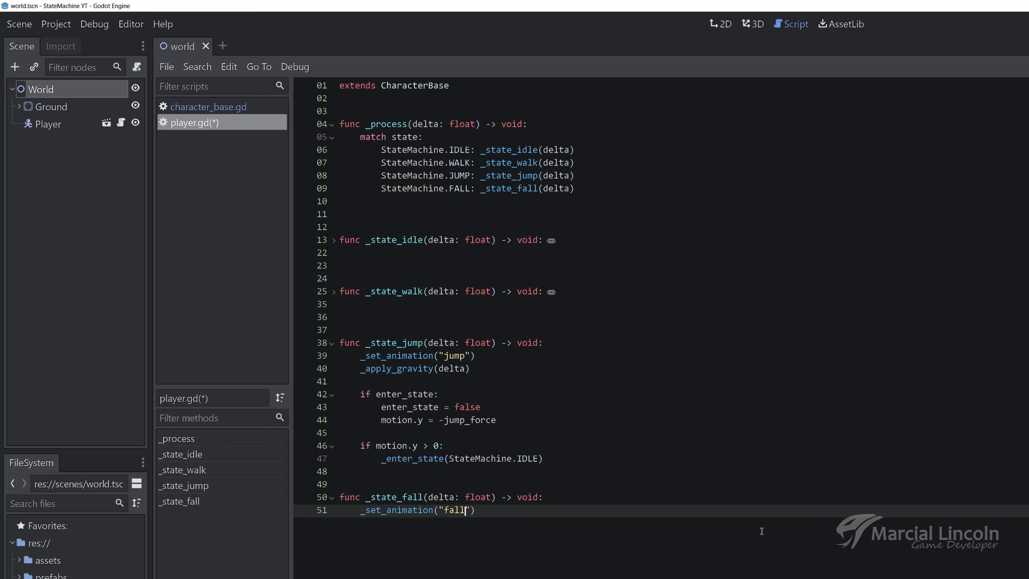
{"action": "left_click", "coordinate": [498, 514]}
{"action": "key", "text": "Return"}
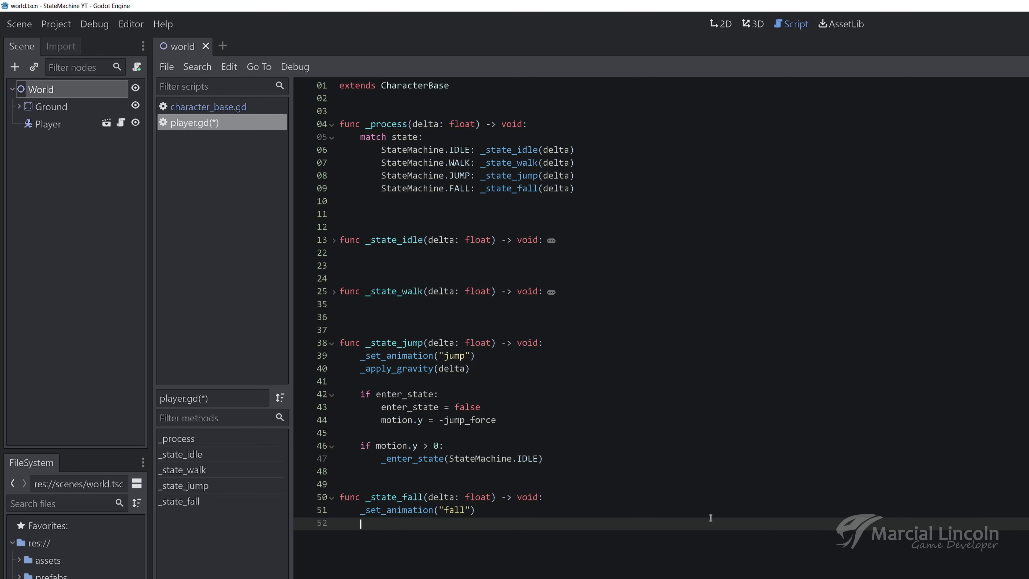
{"action": "type", "text": "_app"}
{"action": "key", "text": "Return"}
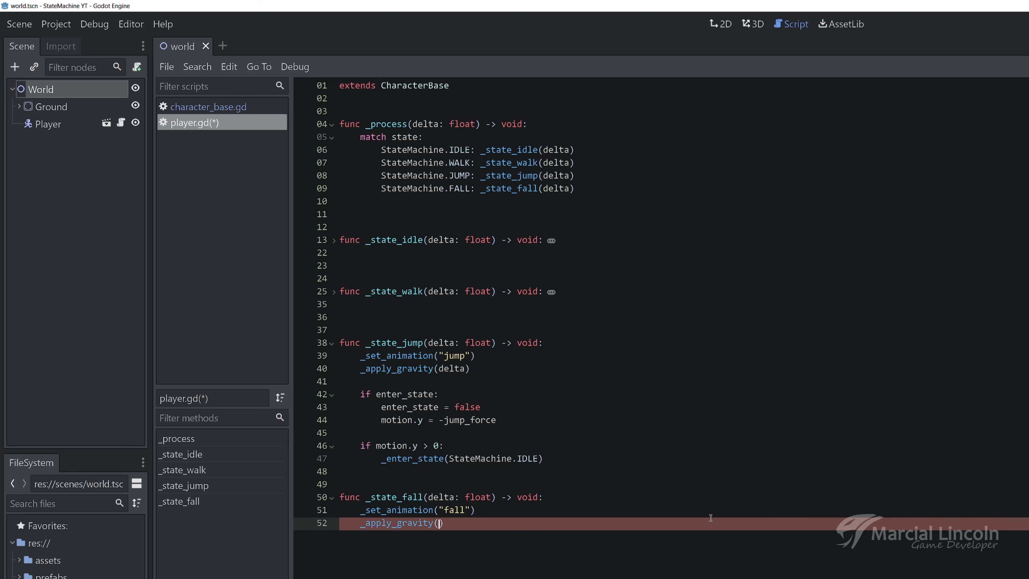
{"action": "type", "text": "del"}
{"action": "type", "text": "ta"}
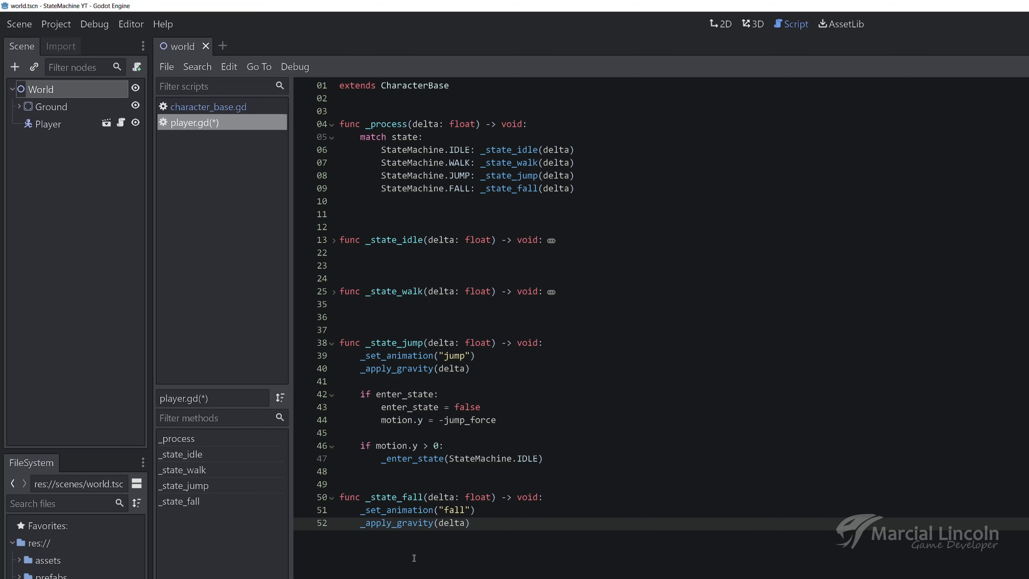
Add an if is_on_floor(): check that calls _enter_state(StateMachine.IDLE).
{"action": "key", "text": "End"}
{"action": "key", "text": "Return"}
{"action": "key", "text": "Return"}
{"action": "type", "text": "i"}
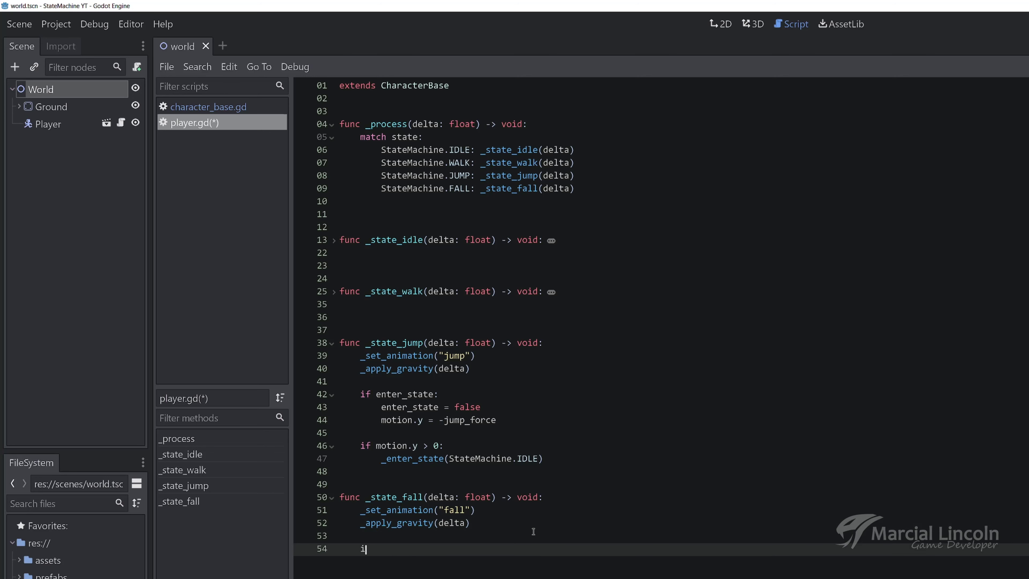
{"action": "type", "text": "f is_"}
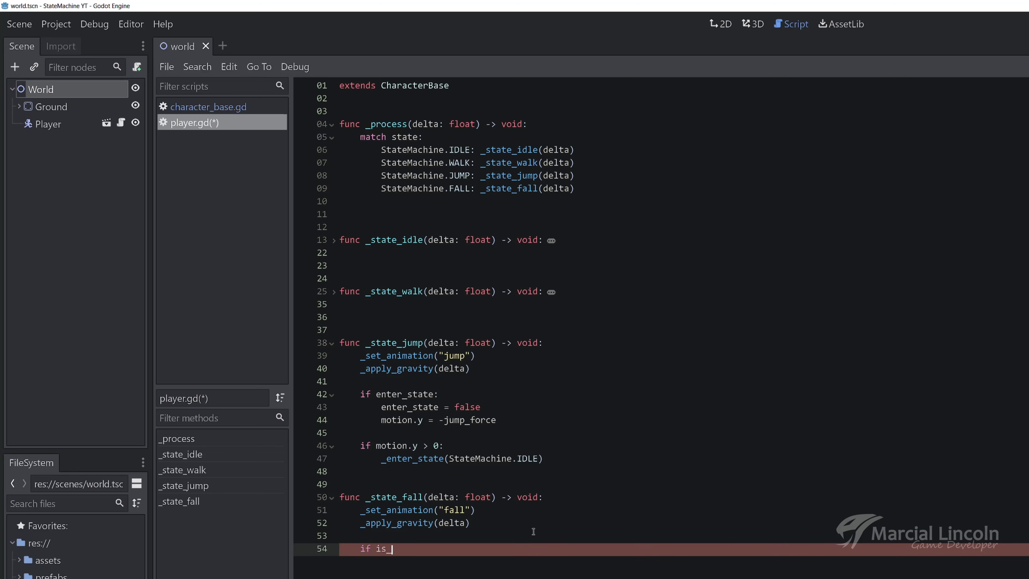
{"action": "type", "text": "onfl"}
{"action": "key", "text": "Return"}
{"action": "type", "text": ":"}
{"action": "key", "text": "Return"}
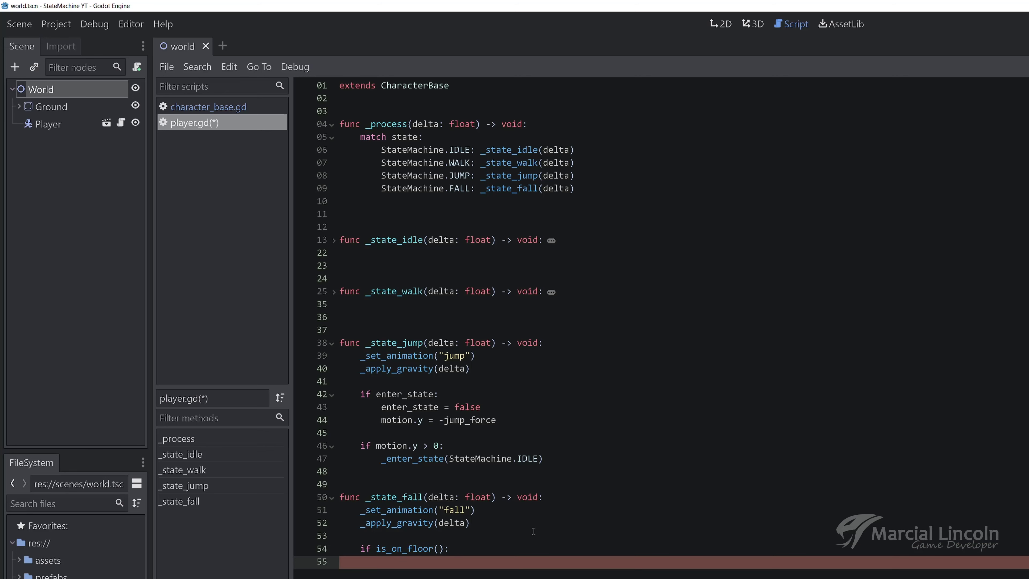
{"action": "type", "text": "_e"}
{"action": "type", "text": "nter"}
{"action": "key", "text": "Return"}
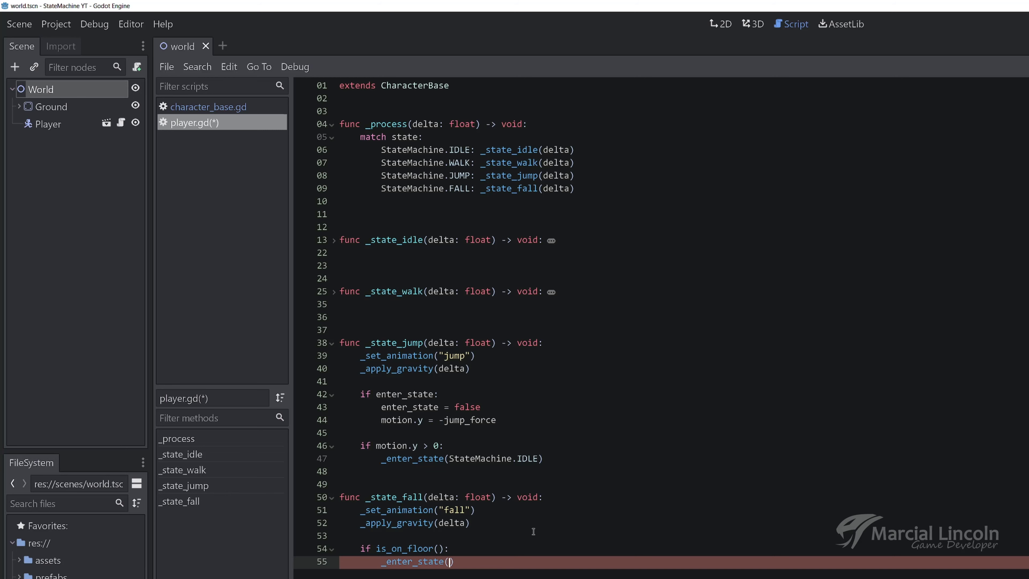
{"action": "type", "text": "StateMac"}
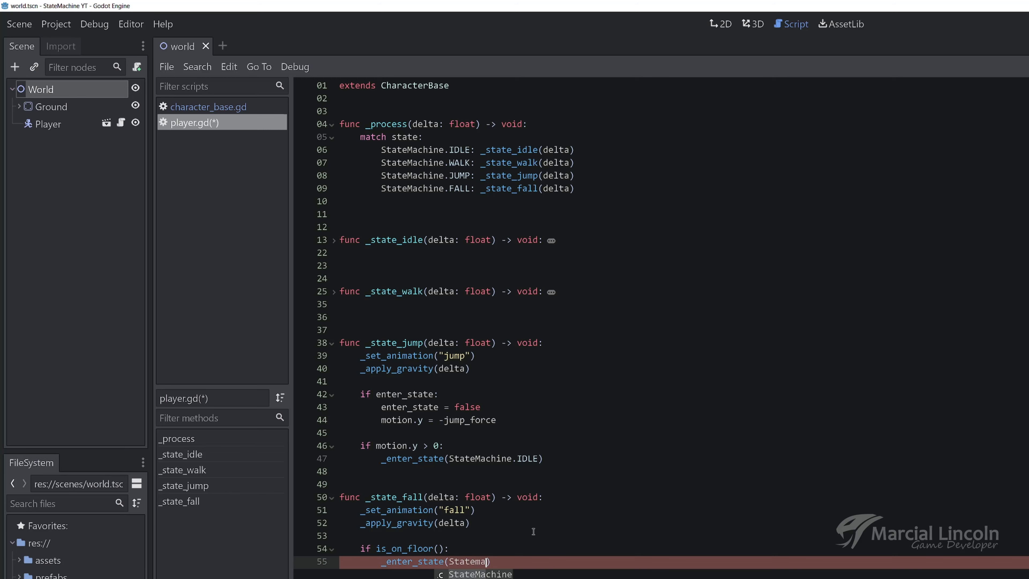
{"action": "key", "text": "Return"}
{"action": "type", "text": ".ID"}
{"action": "key", "text": "Return"}
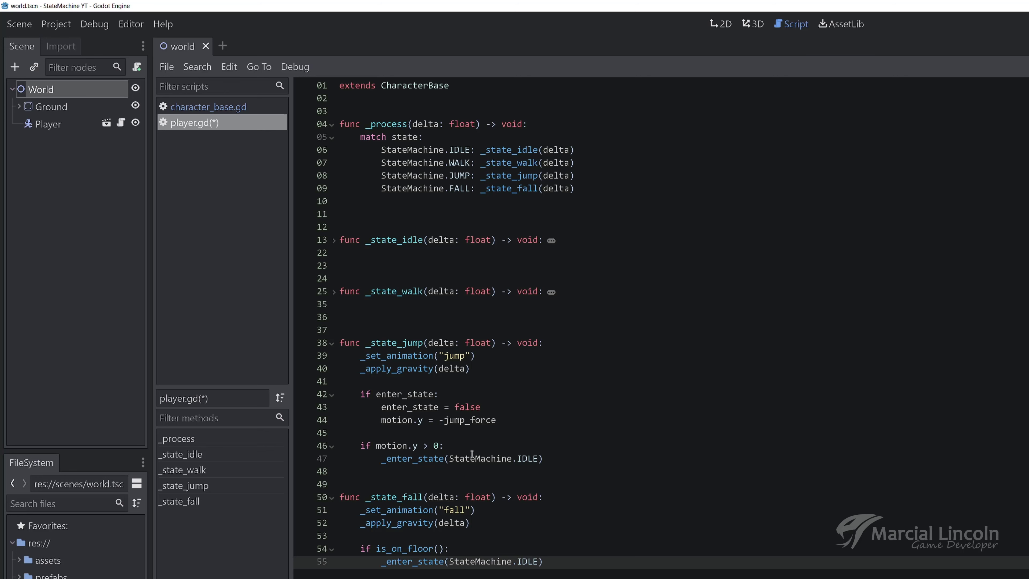
Change the jump state's transition on line 47 from IDLE to FALL.
{"action": "double_click", "coordinate": [529, 459]}
{"action": "type", "text": "fa"}
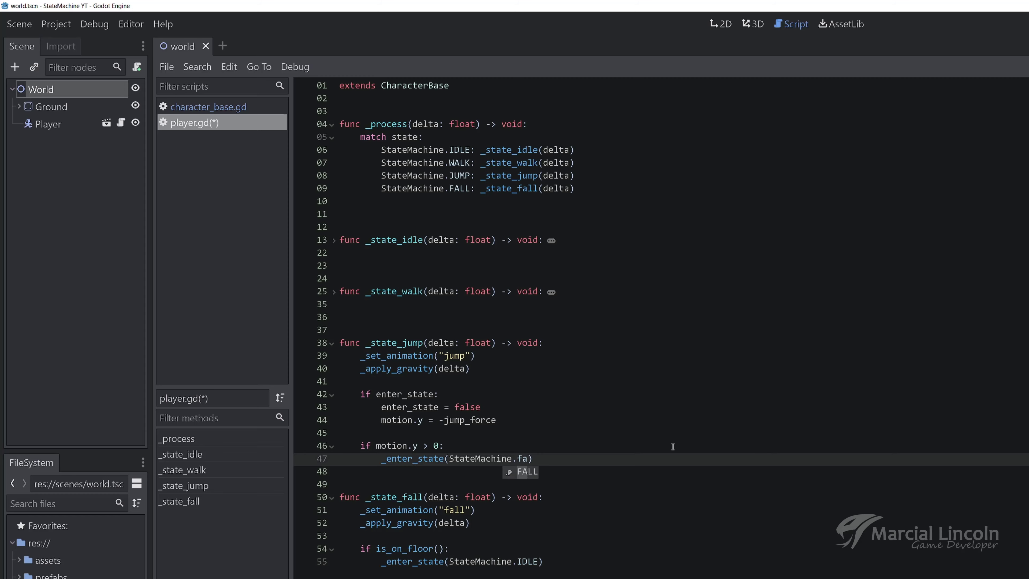
{"action": "key", "text": "Return"}
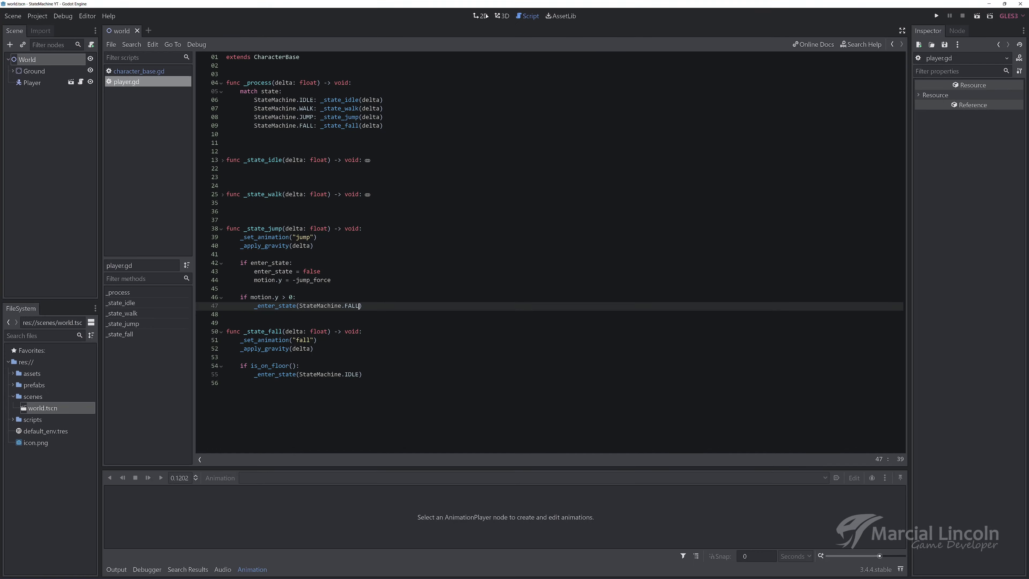
Run the game, walk left and right and jump, then close it and select the Player node.
{"action": "left_click", "coordinate": [486, 16]}
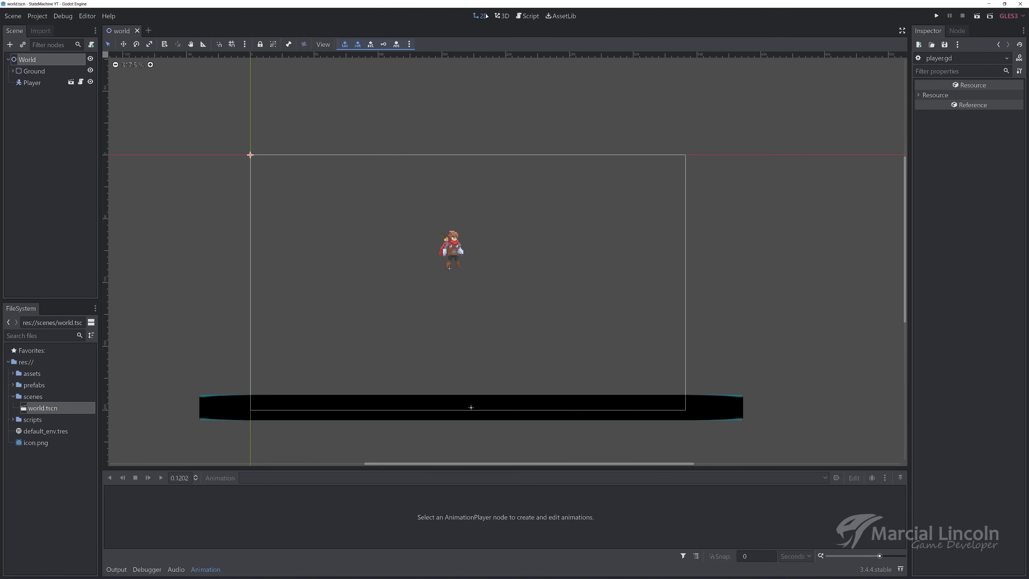
{"action": "left_click", "coordinate": [977, 16]}
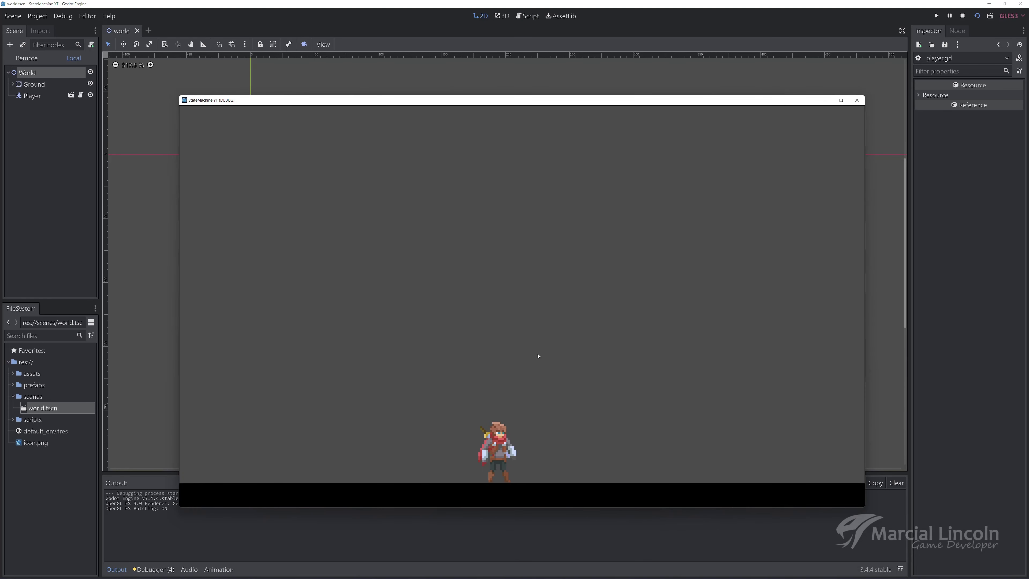
{"action": "key", "text": "Left"}
{"action": "key", "text": "Right"}
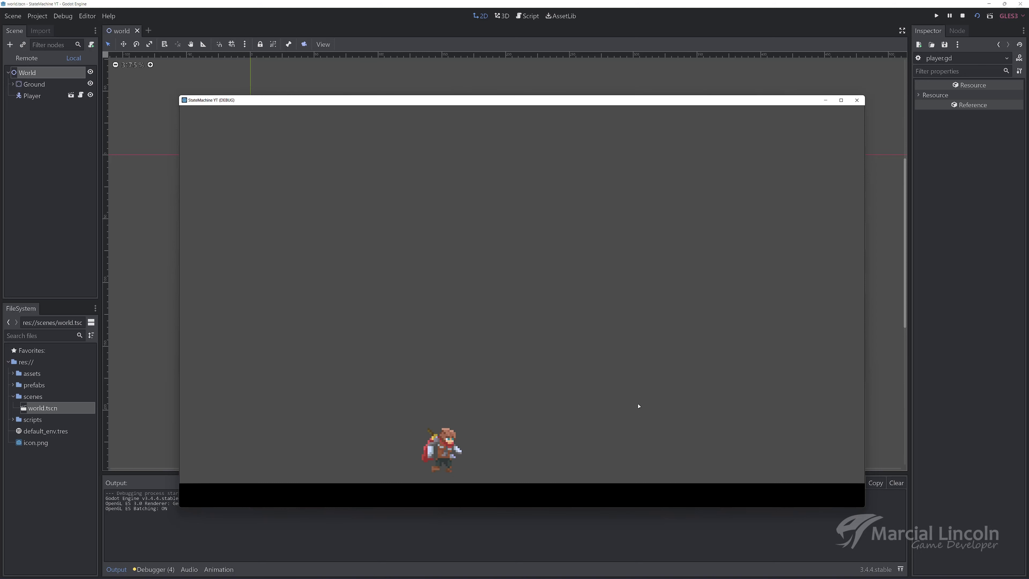
{"action": "key", "text": "Up"}
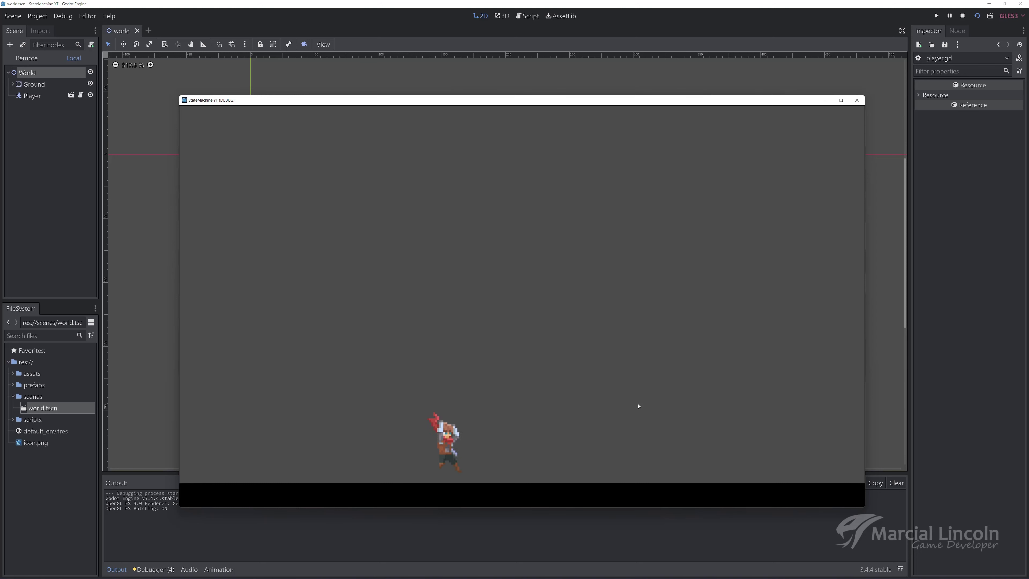
{"action": "key", "text": "Right"}
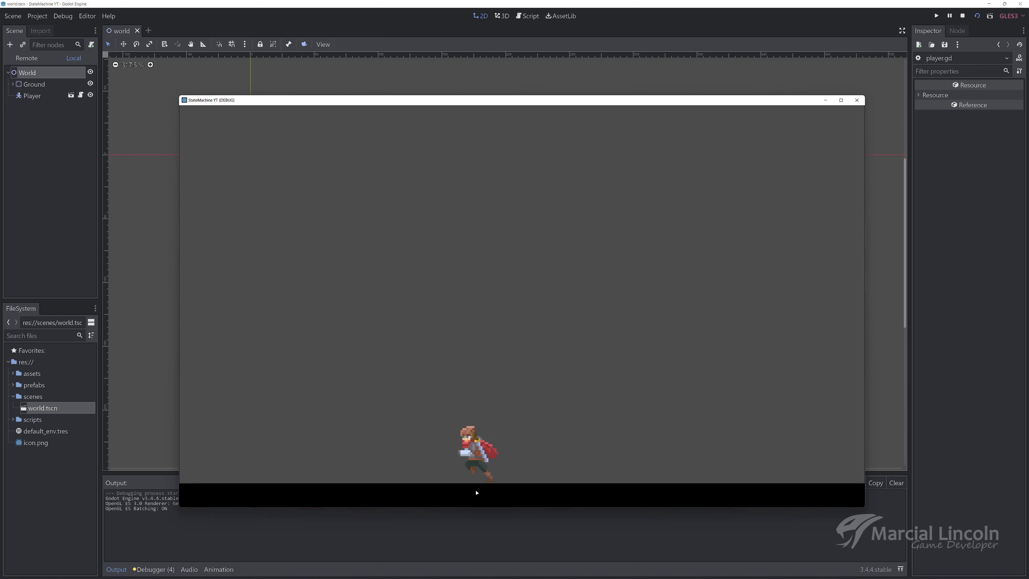
{"action": "key", "text": "Left"}
{"action": "key", "text": "Right"}
{"action": "key", "text": "Up"}
{"action": "key", "text": "Right"}
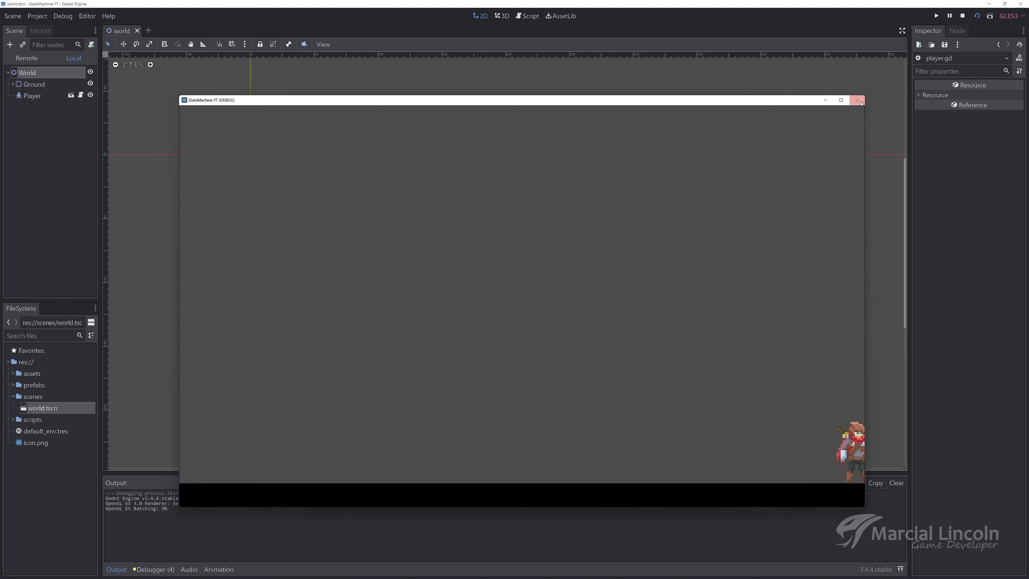
{"action": "left_click", "coordinate": [856, 100]}
{"action": "left_click", "coordinate": [48, 83]}
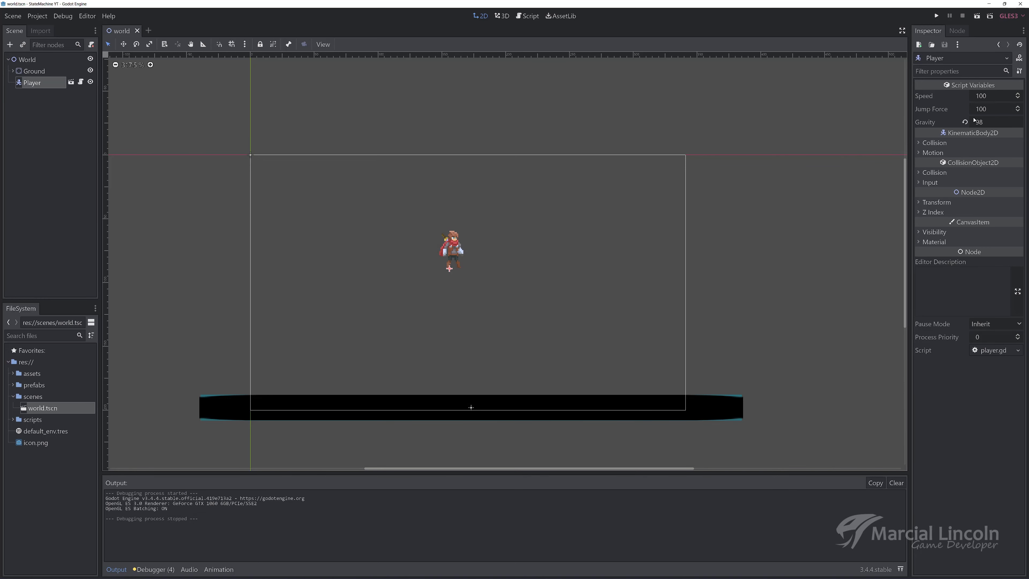
Set the Player's Jump Force to 80 and run the game again.
{"action": "left_click", "coordinate": [985, 109]}
{"action": "type", "text": "80"}
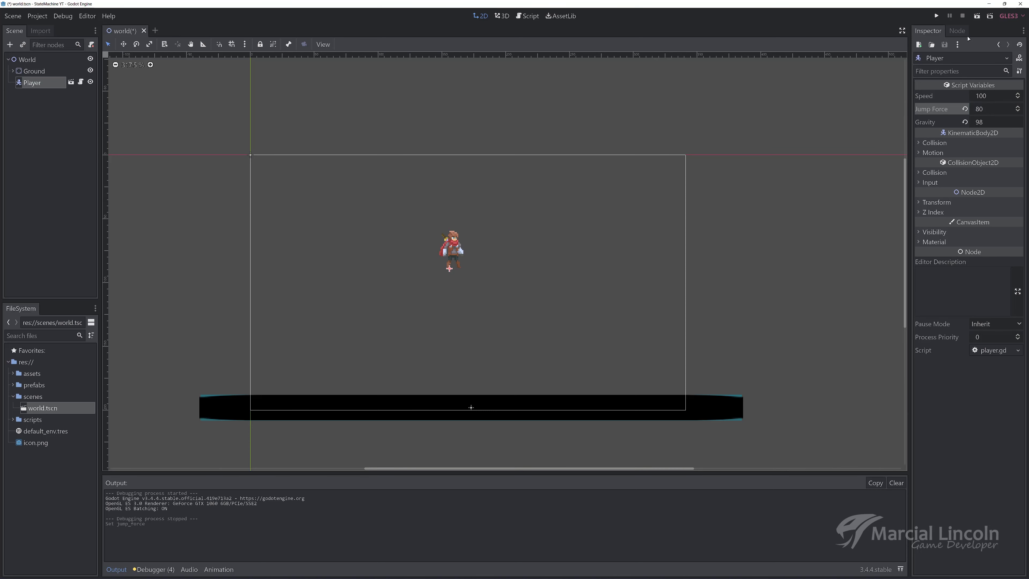
{"action": "left_click", "coordinate": [976, 16]}
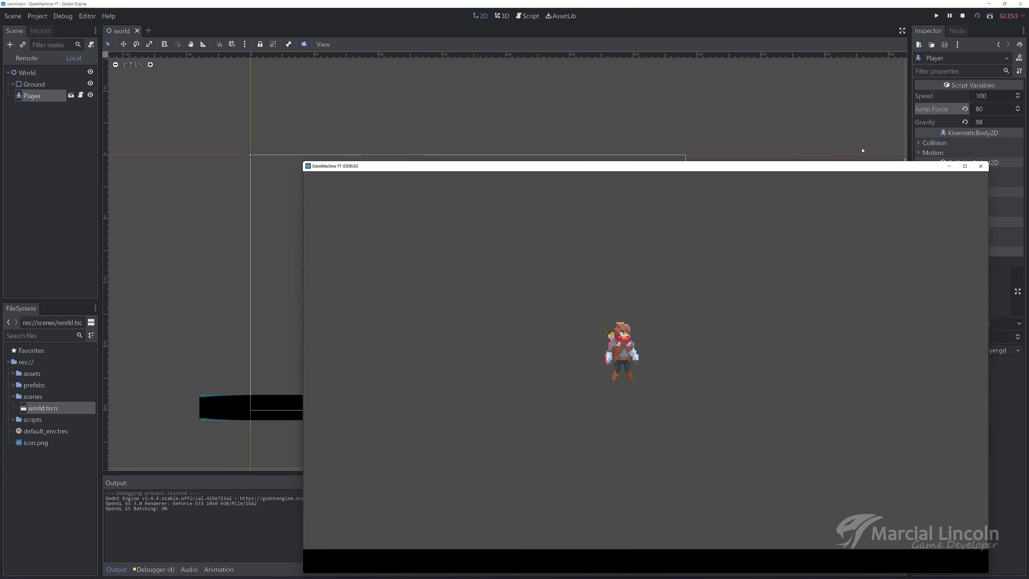
{"action": "key", "text": "Left"}
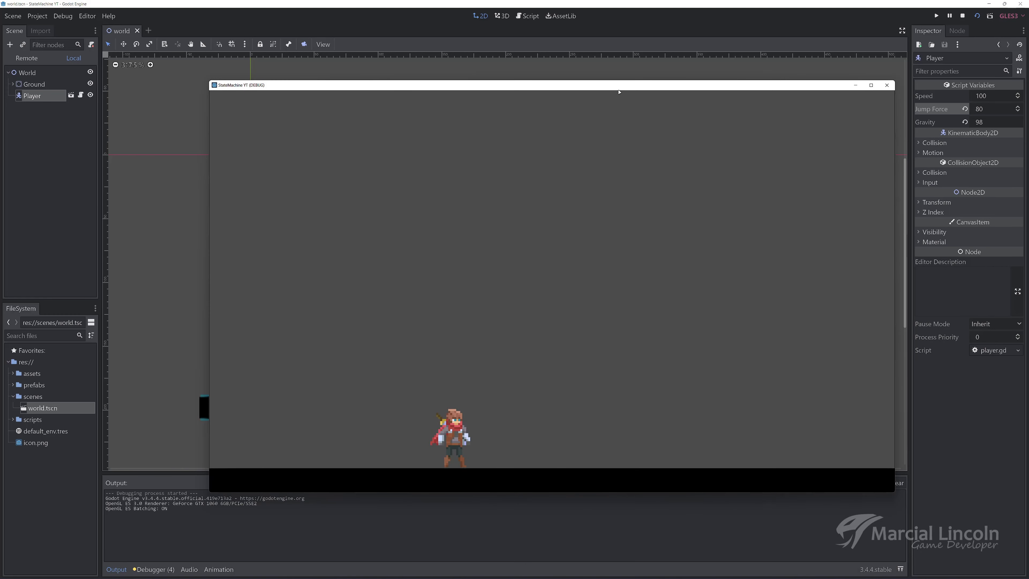
{"action": "left_click_drag", "start_coordinate": [618, 92], "coordinate": [603, 76]}
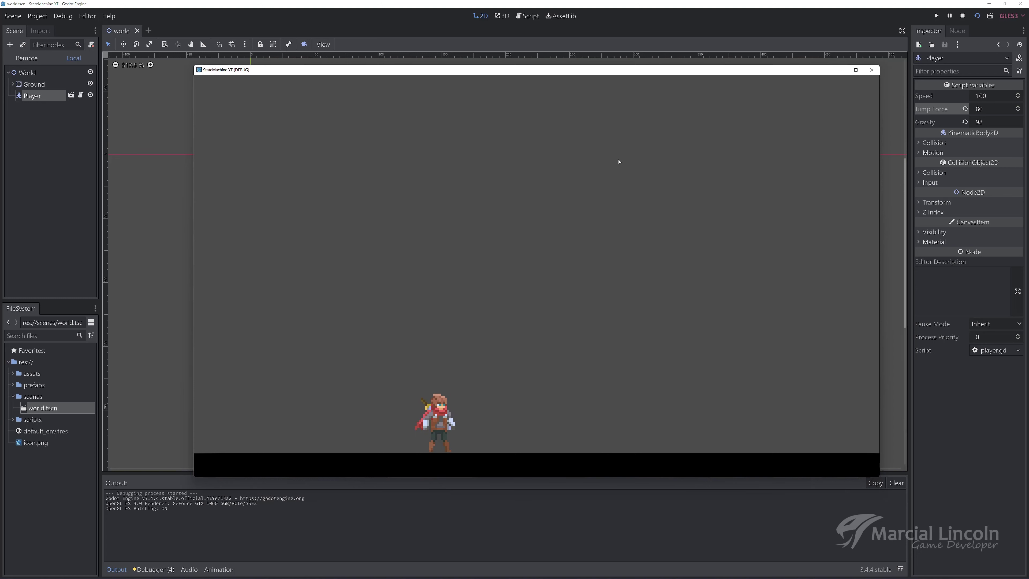
Test repeated jumps to the left and right, then stop the game and return to player.gd.
{"action": "key", "text": "space"}
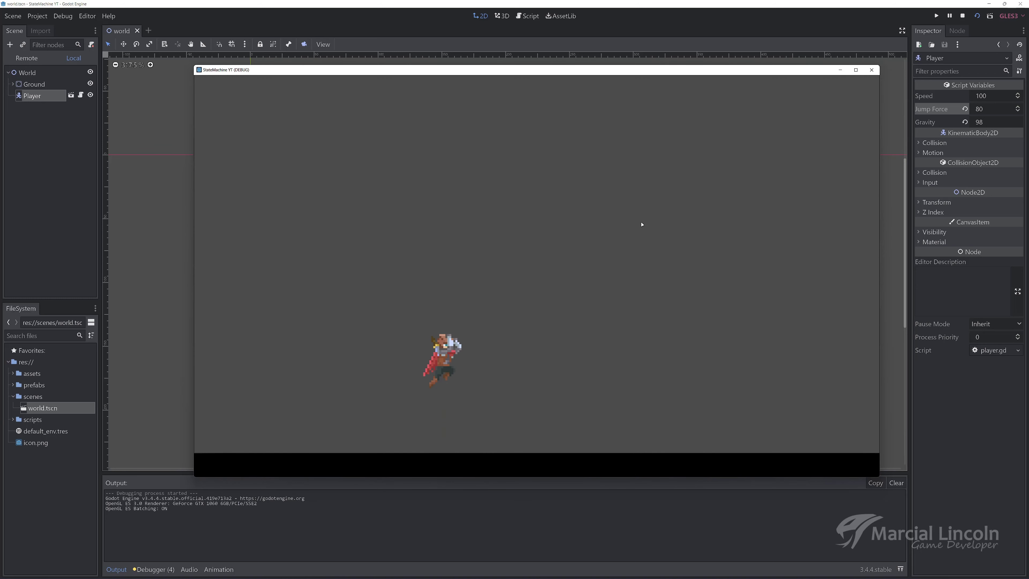
{"action": "key", "text": "space"}
{"action": "key", "text": "Left"}
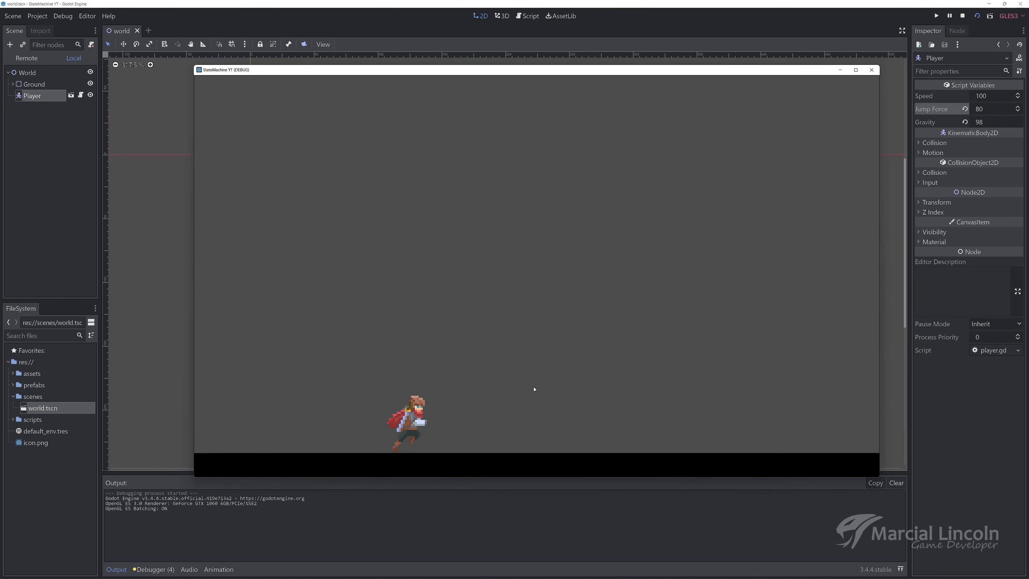
{"action": "key", "text": "space"}
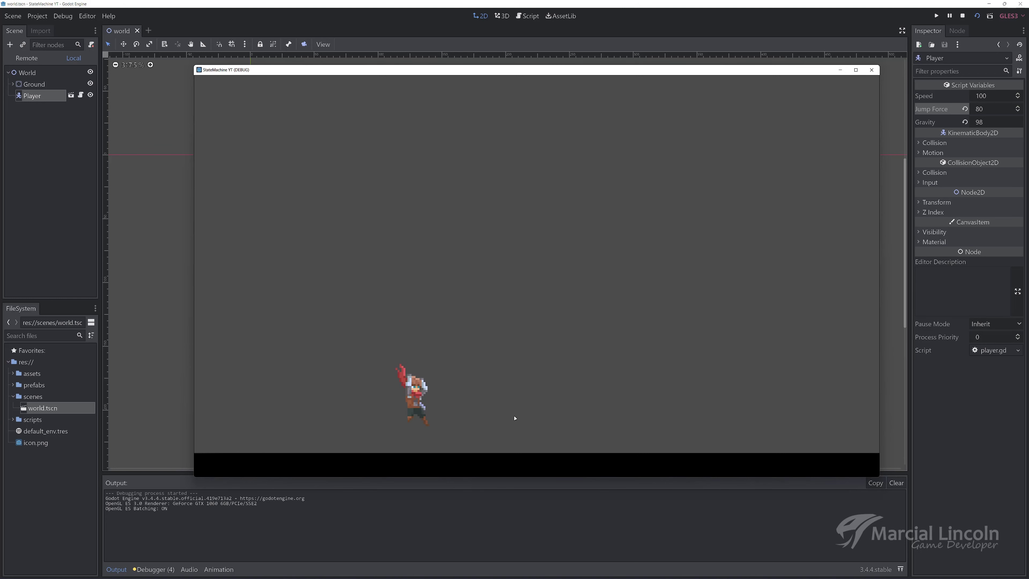
{"action": "key", "text": "Left"}
{"action": "key", "text": "Right"}
{"action": "key", "text": "space"}
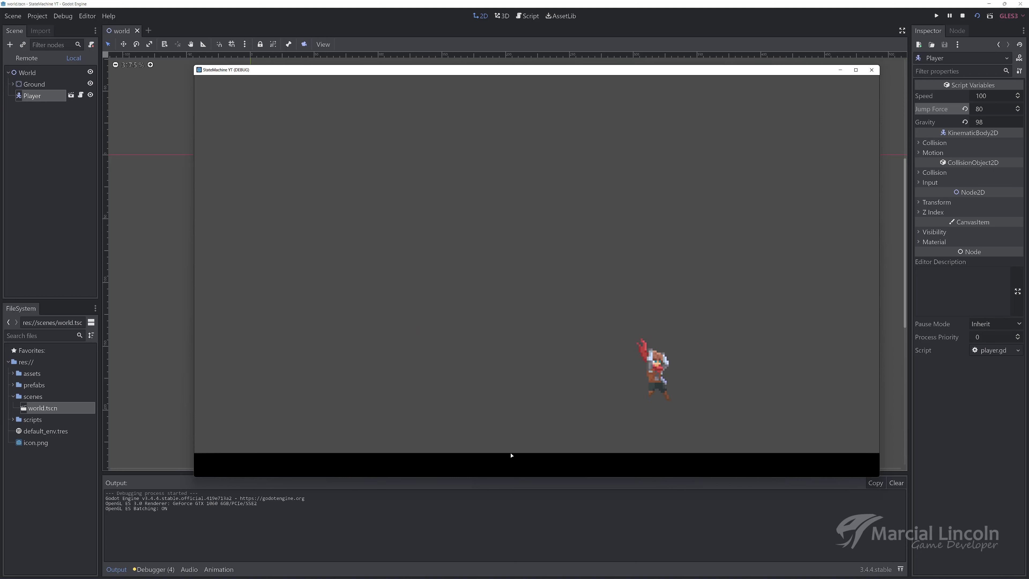
{"action": "key", "text": "Left"}
{"action": "key", "text": "space"}
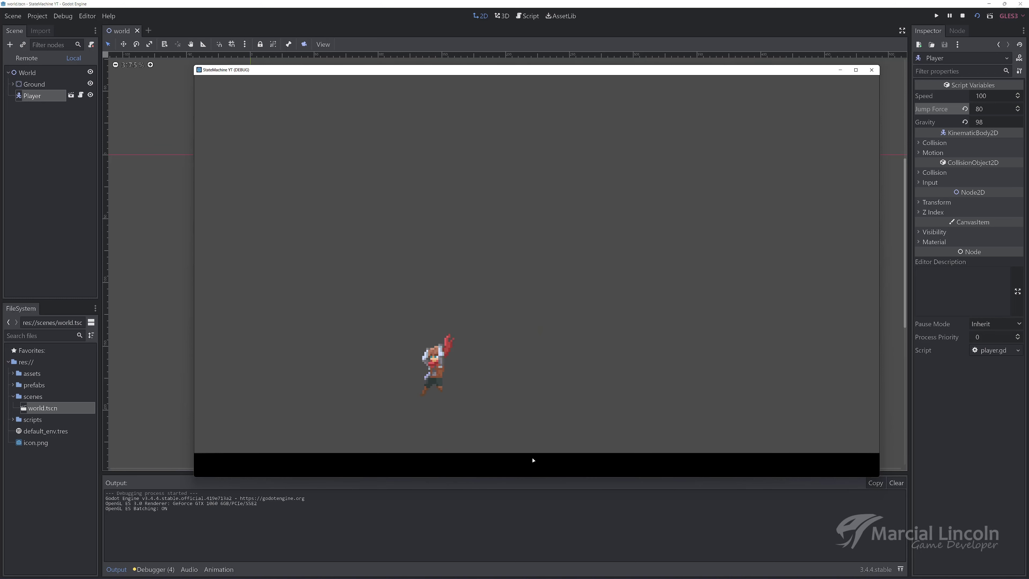
{"action": "key", "text": "Right"}
{"action": "key", "text": "space"}
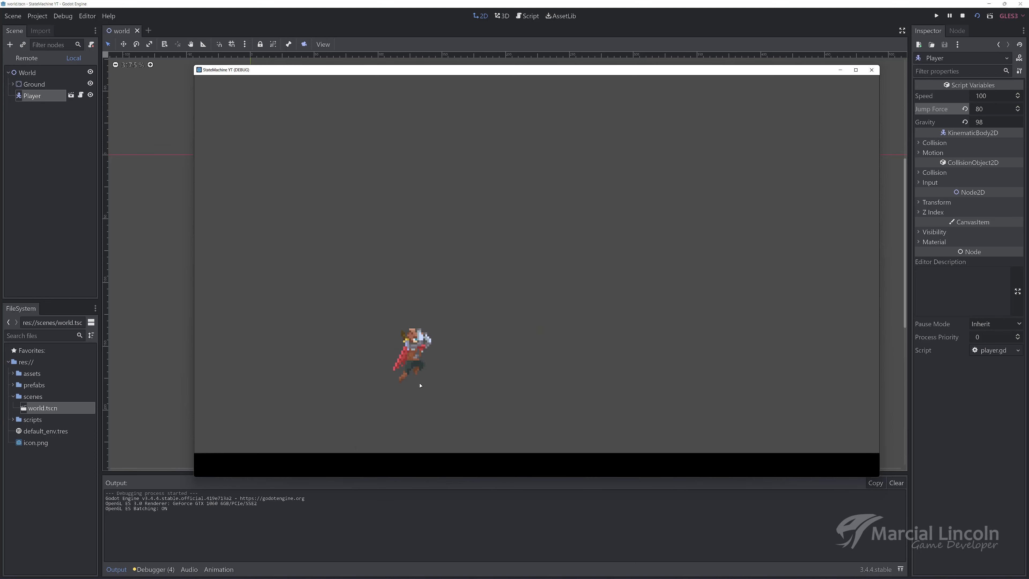
{"action": "key", "text": "space"}
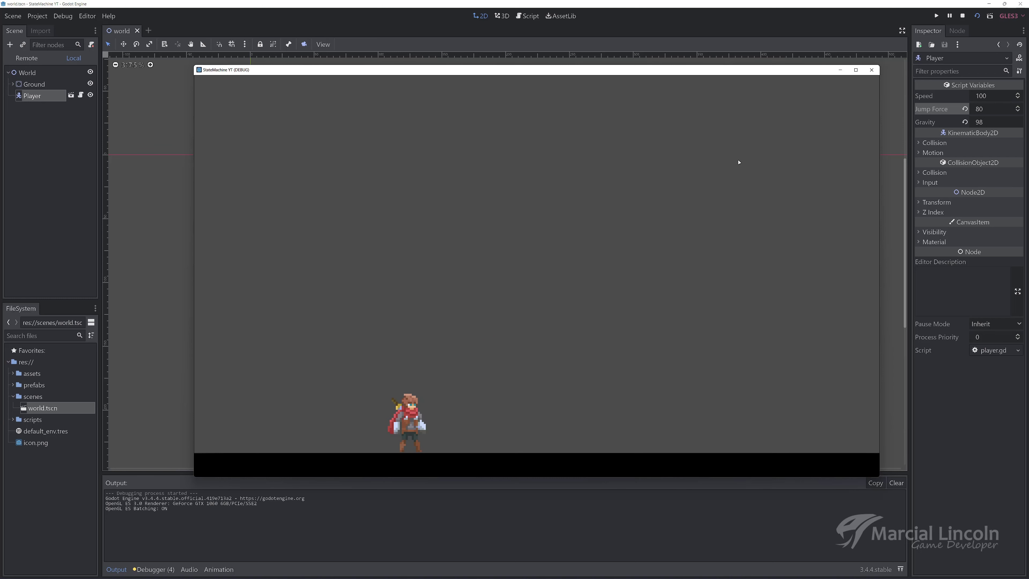
{"action": "left_click", "coordinate": [871, 70]}
{"action": "left_click", "coordinate": [531, 17]}
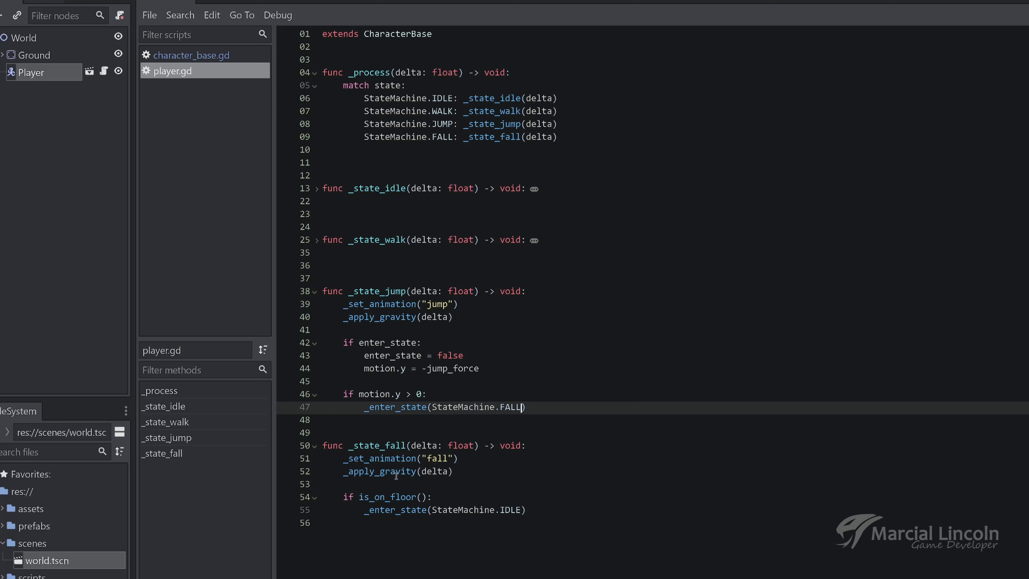
Add _move_and_slide(delta) after the gravity call, move it up into _state_jump, and run the game.
{"action": "left_click", "coordinate": [461, 472]}
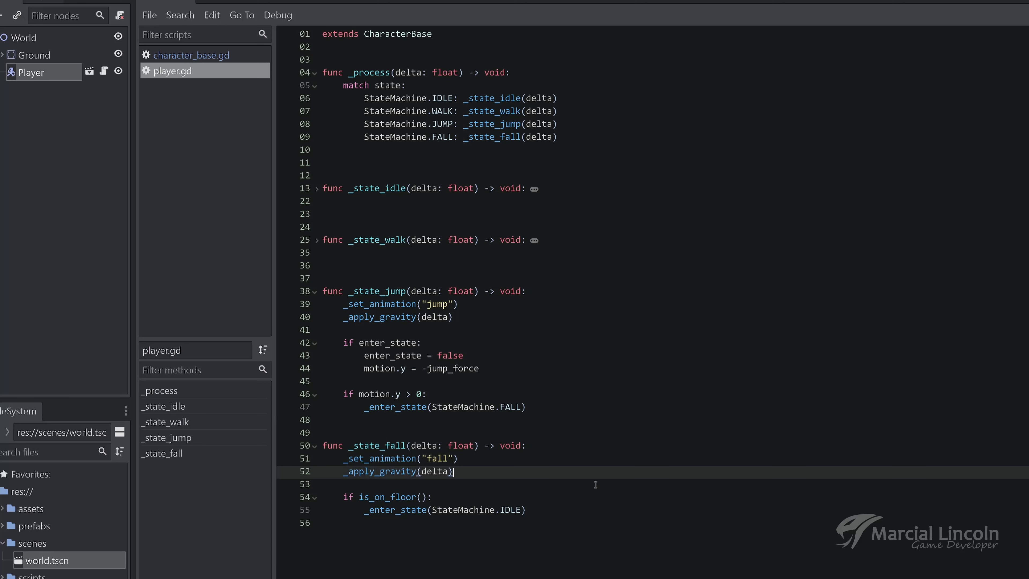
{"action": "key", "text": "Return"}
{"action": "type", "text": "_mo"}
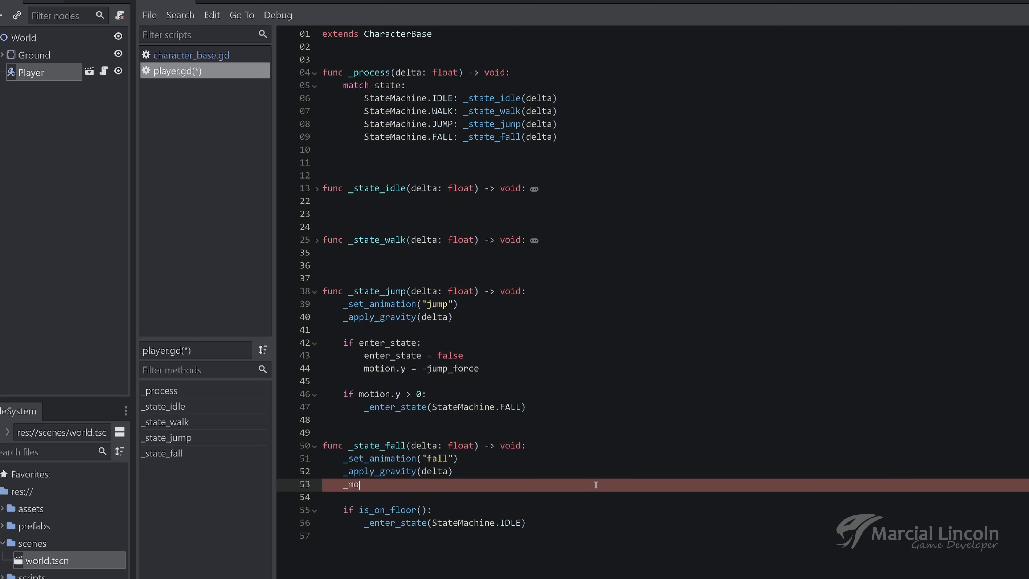
{"action": "type", "text": "ve"}
{"action": "key", "text": "Return"}
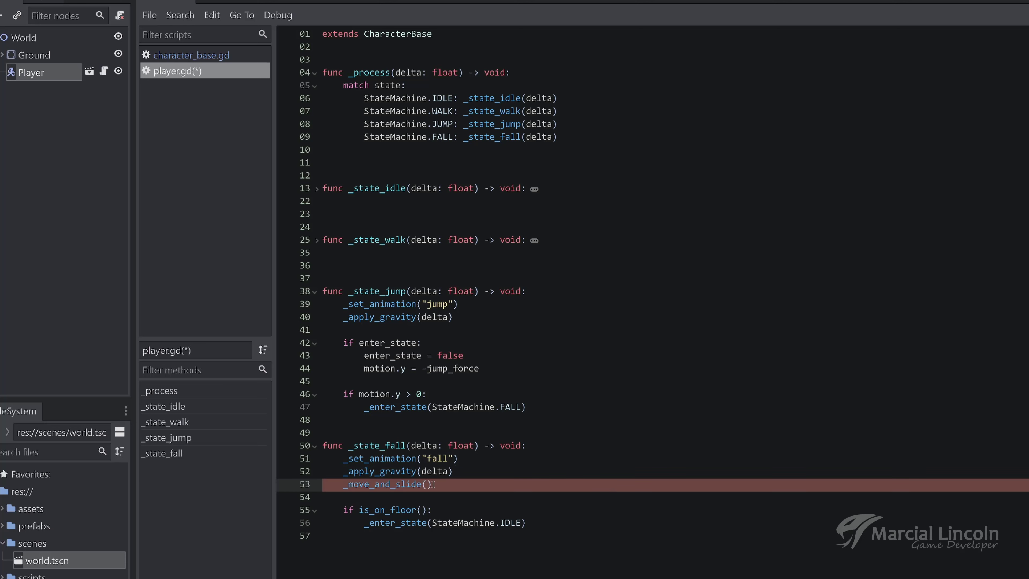
{"action": "type", "text": "delta"}
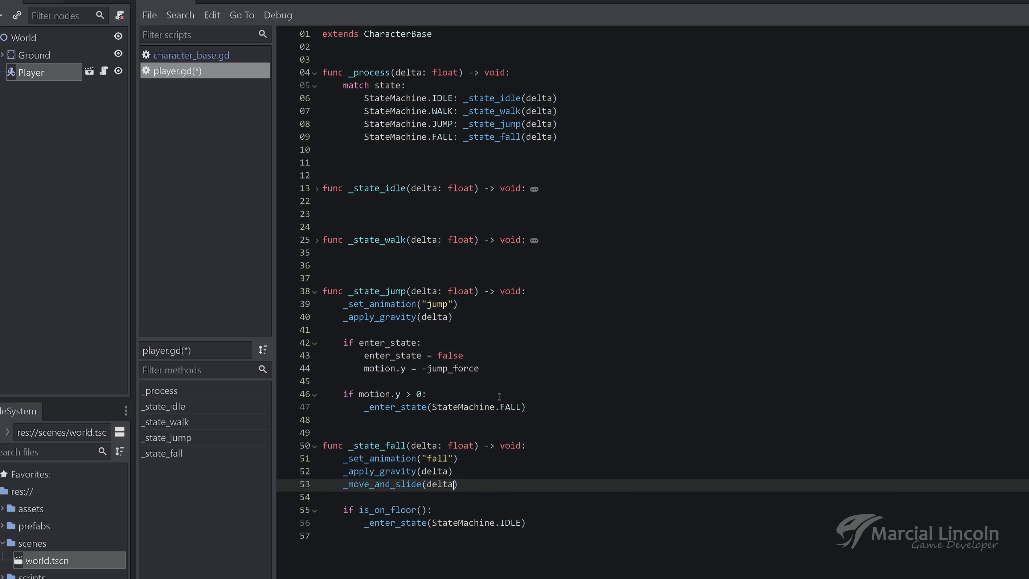
{"action": "key", "text": "alt+Up"}
{"action": "key", "text": "alt+Up"}
{"action": "key", "text": "alt+Up"}
{"action": "key", "text": "alt+Up"}
{"action": "key", "text": "alt+Up"}
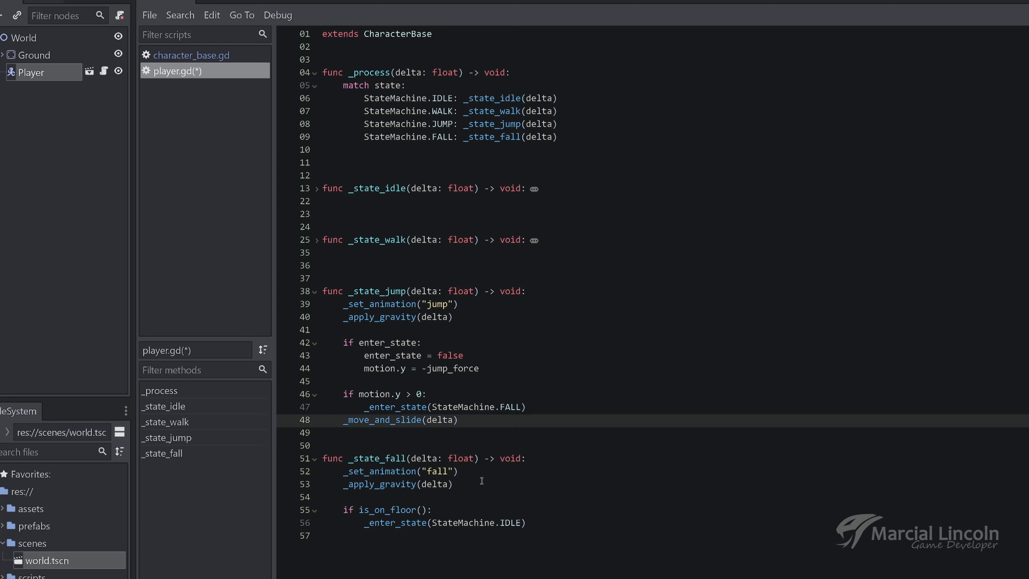
{"action": "key", "text": "alt+Up"}
{"action": "key", "text": "alt+Up"}
{"action": "key", "text": "alt+Up"}
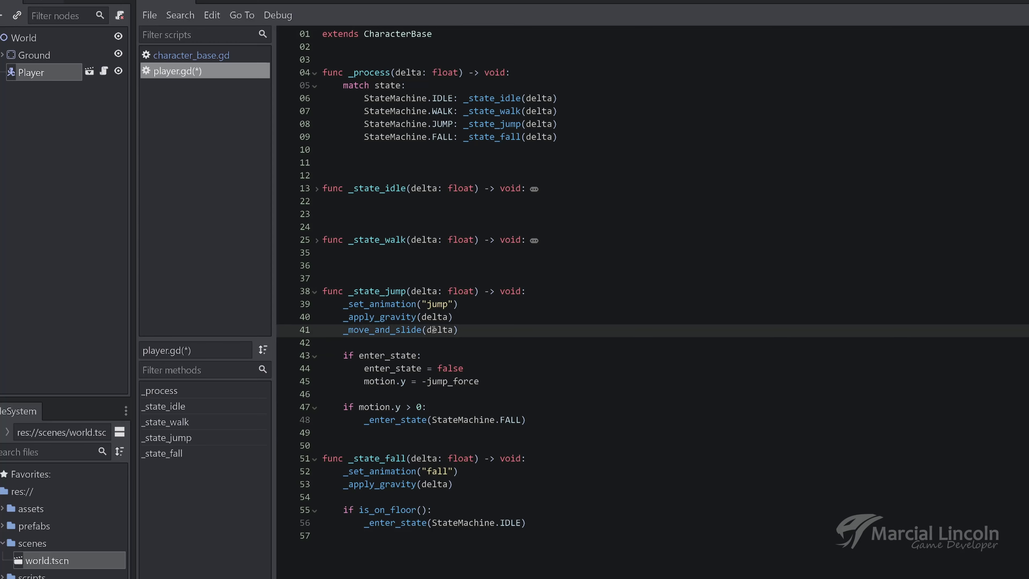
{"action": "key", "text": "F5"}
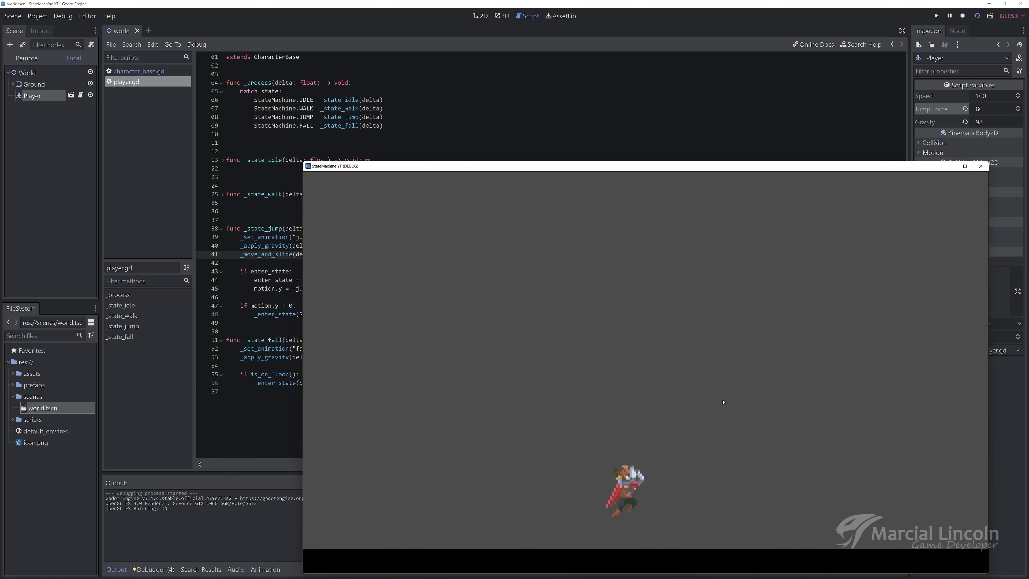
{"action": "key", "text": "Right"}
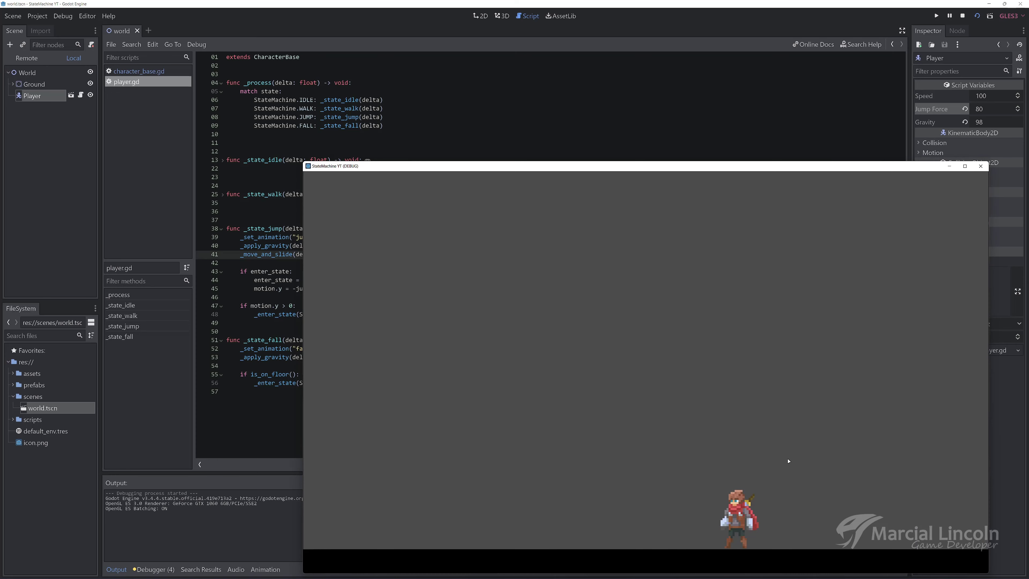
{"action": "key", "text": "space"}
{"action": "key", "text": "Left"}
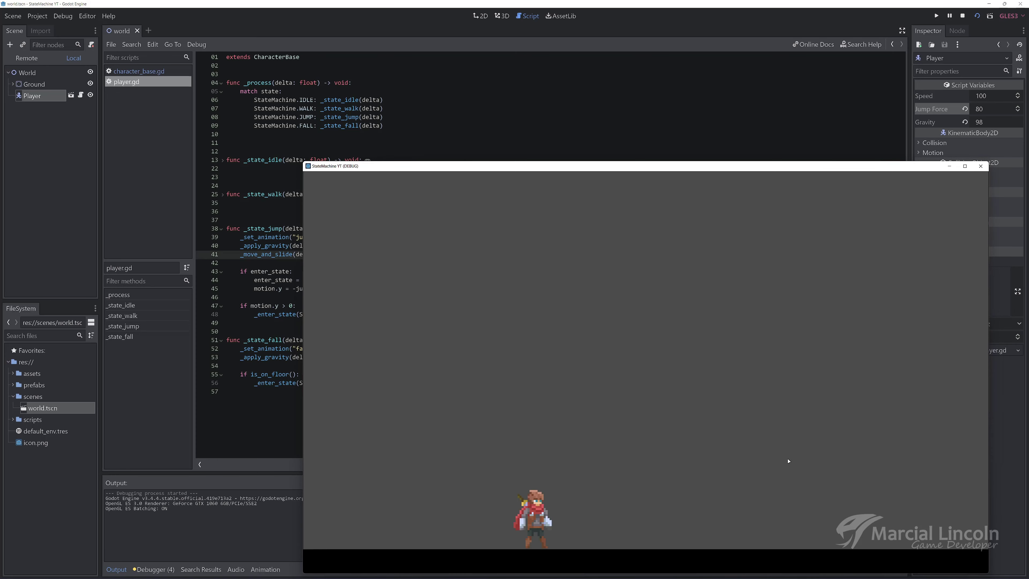
{"action": "key", "text": "Right"}
{"action": "key", "text": "space"}
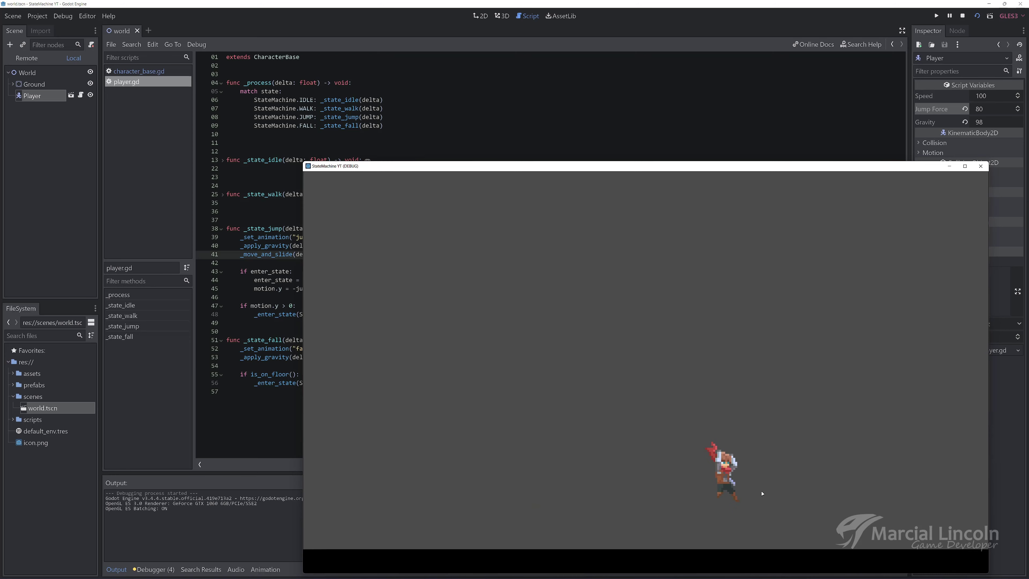
{"action": "key", "text": "Left"}
{"action": "key", "text": "space"}
{"action": "key", "text": "Right"}
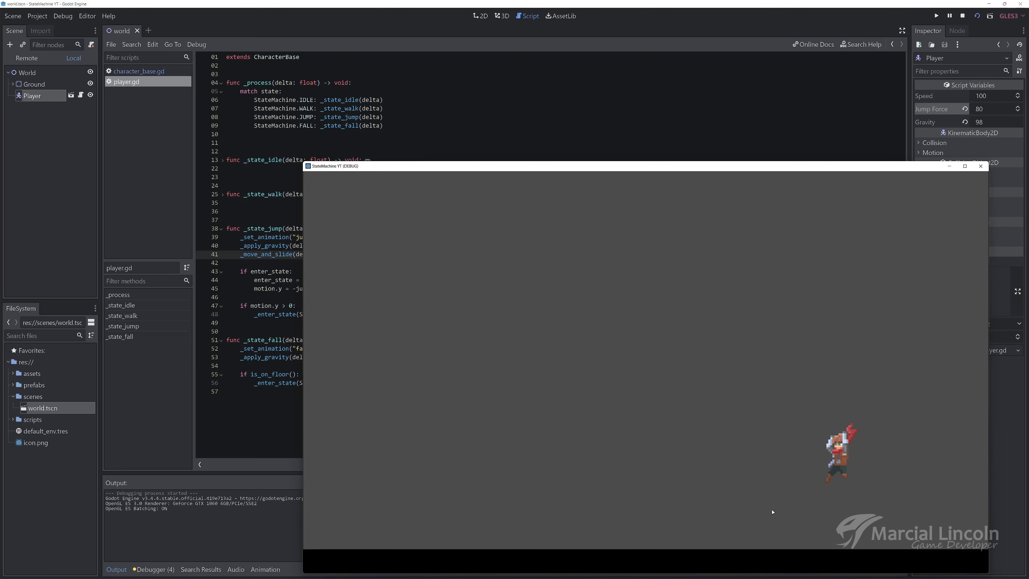
{"action": "key", "text": "Left"}
{"action": "key", "text": "space"}
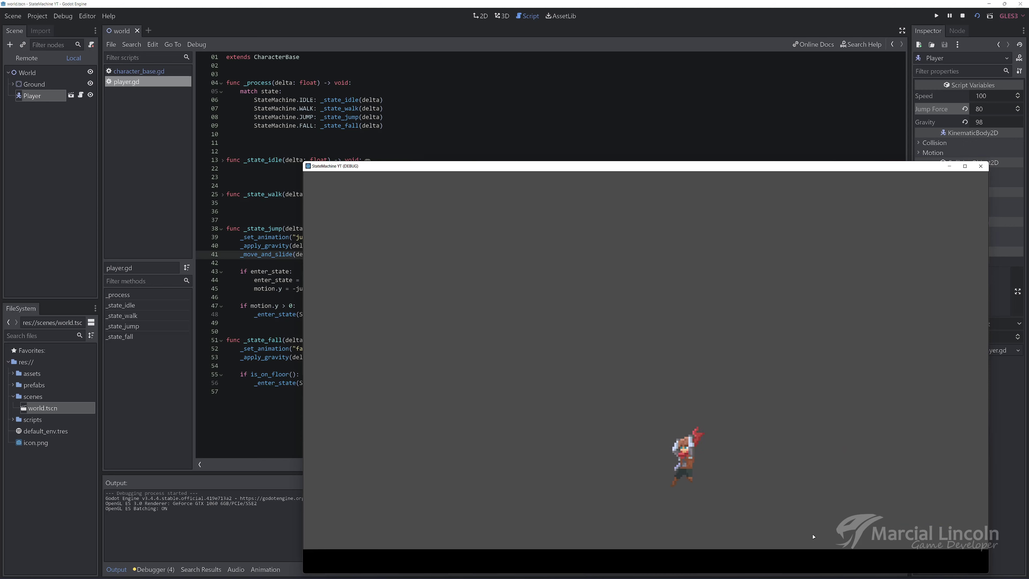
{"action": "key", "text": "Left"}
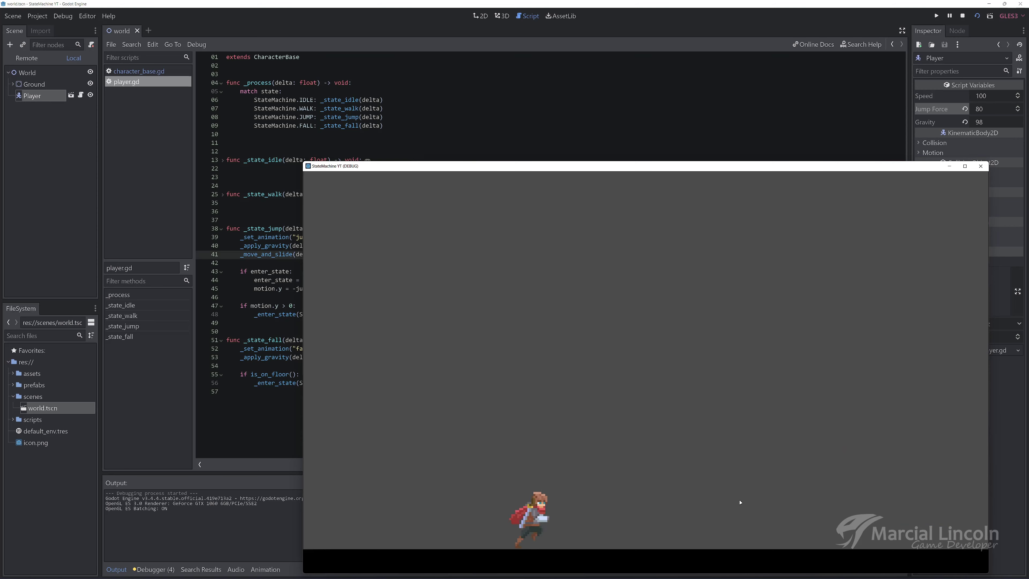
{"action": "left_click_drag", "start_coordinate": [707, 173], "coordinate": [633, 95]}
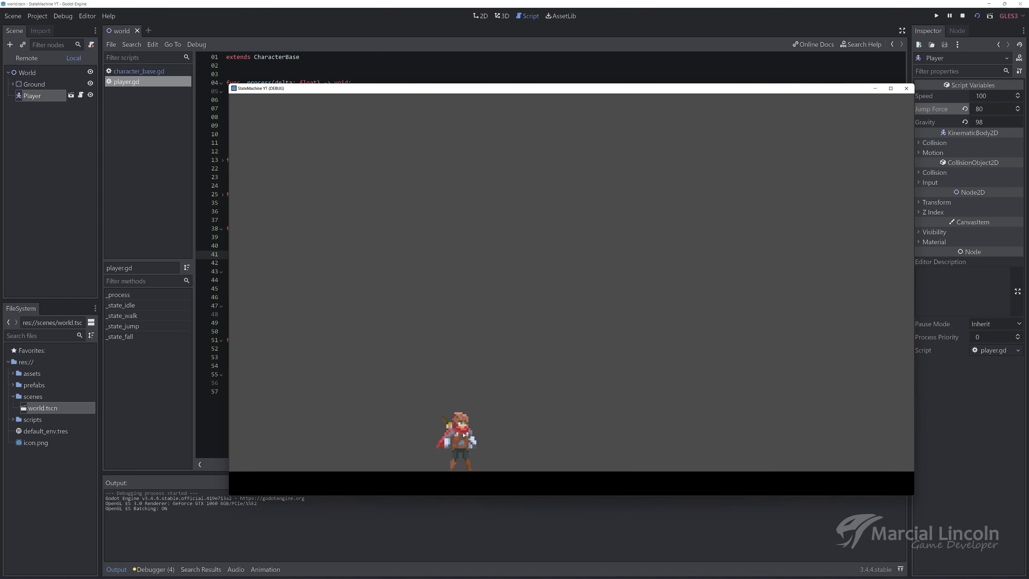
{"action": "key", "text": "space"}
{"action": "key", "text": "Right"}
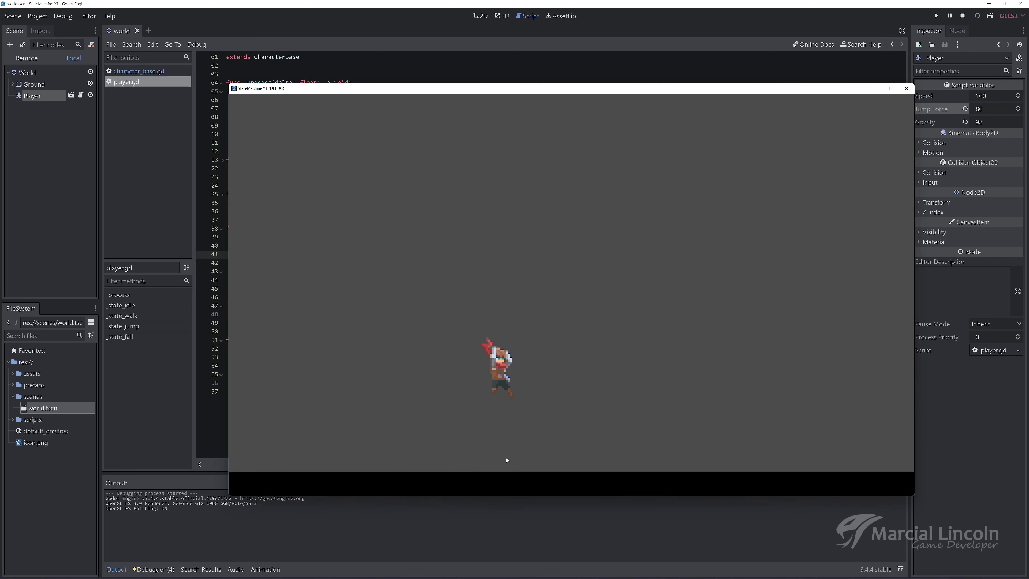
{"action": "key", "text": "space"}
{"action": "key", "text": "Left"}
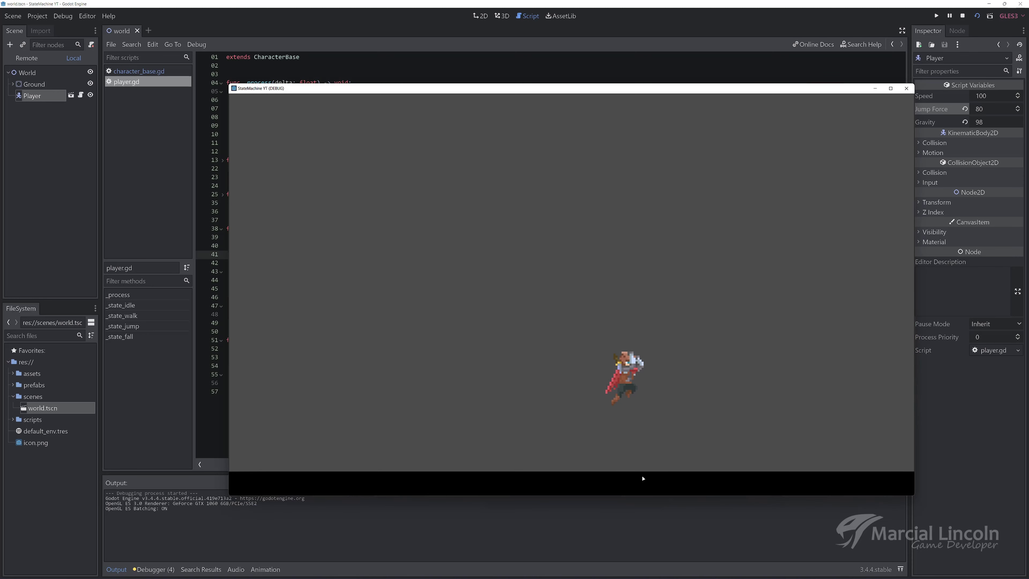
{"action": "key", "text": "Right"}
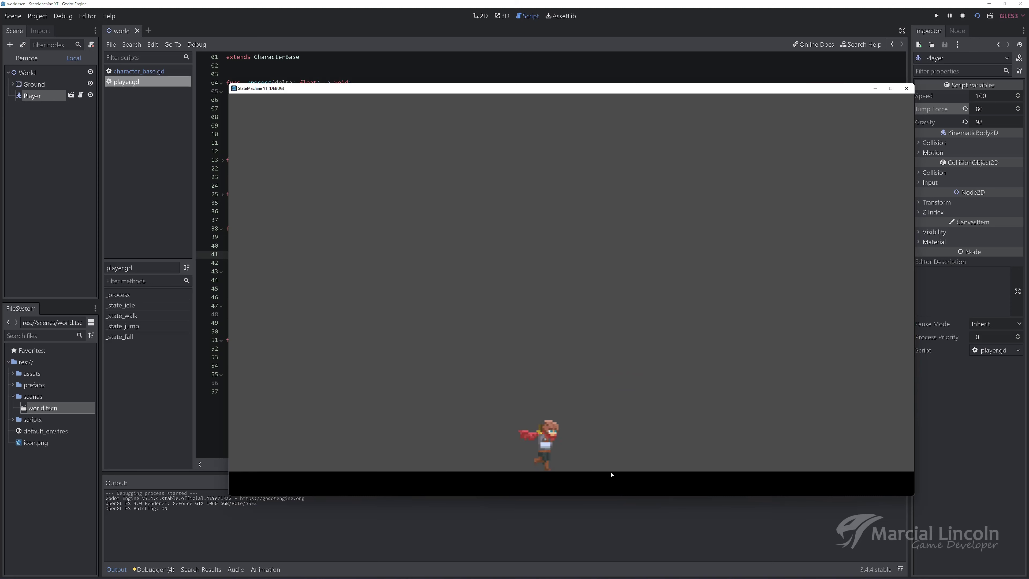
{"action": "key", "text": "space"}
{"action": "key", "text": "Left"}
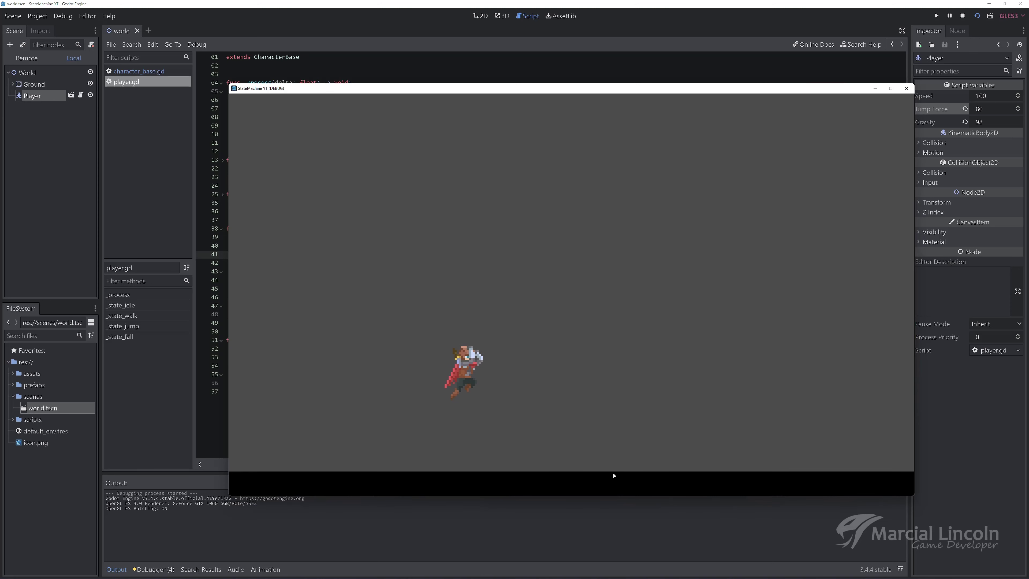
{"action": "key", "text": "Right"}
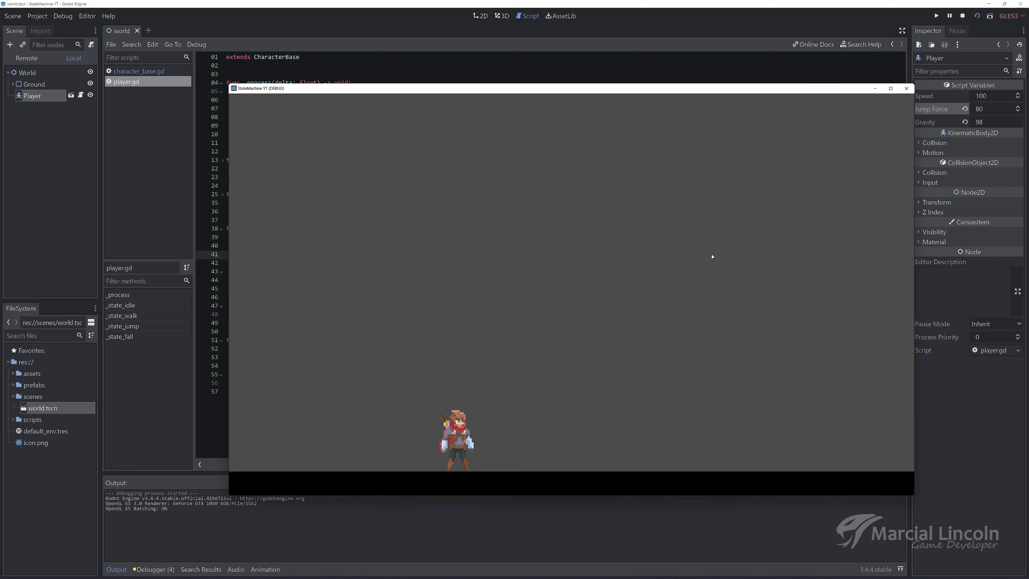
Add a _set_flip() call under _move_and_slide in _state_jump and save the script.
{"action": "left_click", "coordinate": [904, 90]}
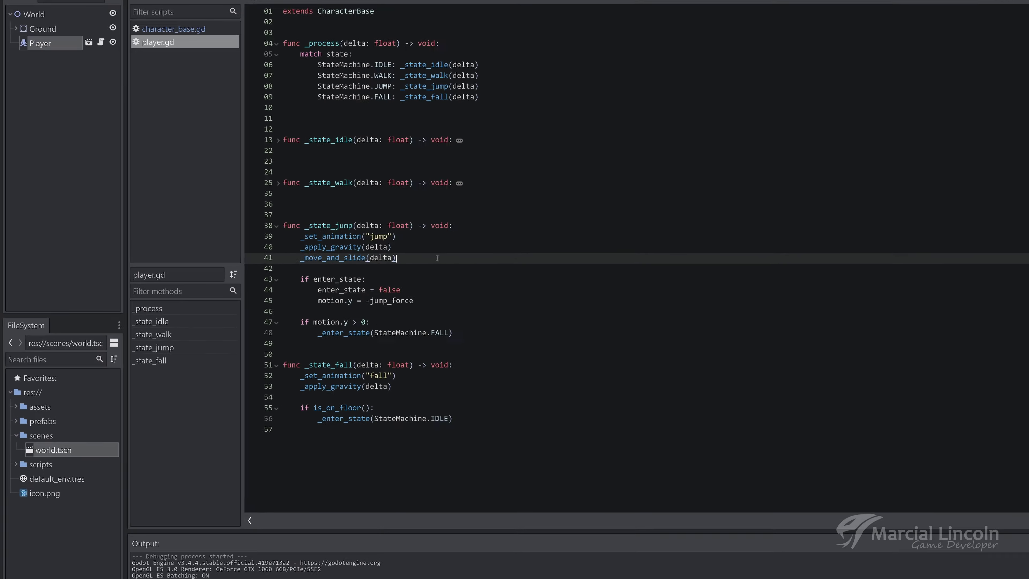
{"action": "key", "text": "Return"}
{"action": "type", "text": "_set"}
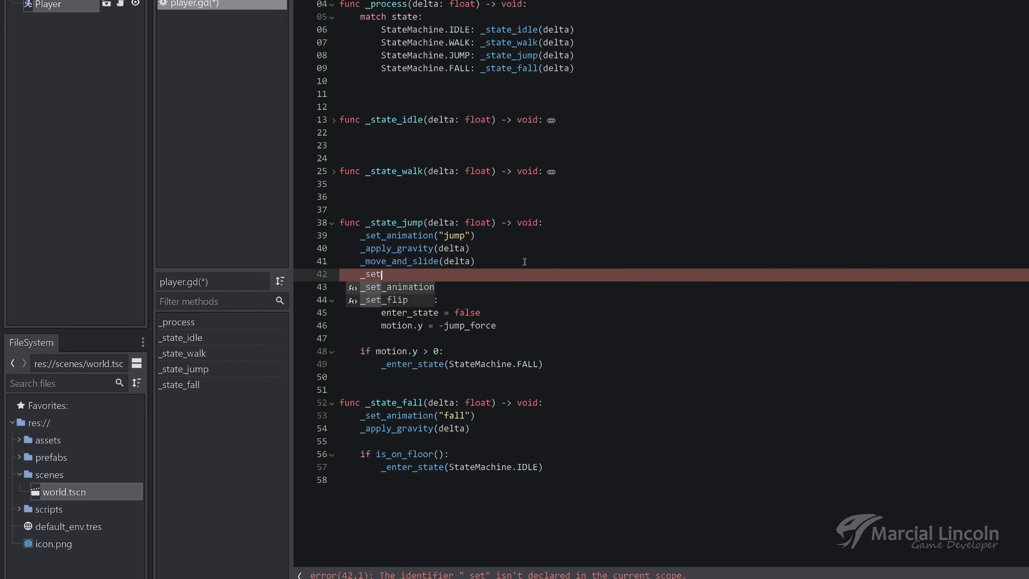
{"action": "type", "text": "_fl"}
{"action": "key", "text": "Return"}
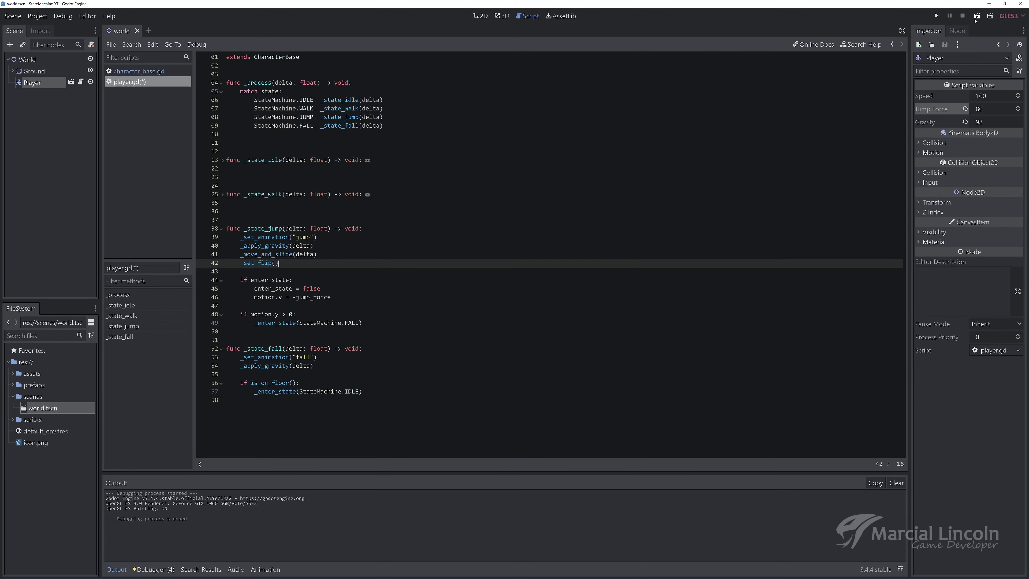
{"action": "key", "text": "ctrl+s"}
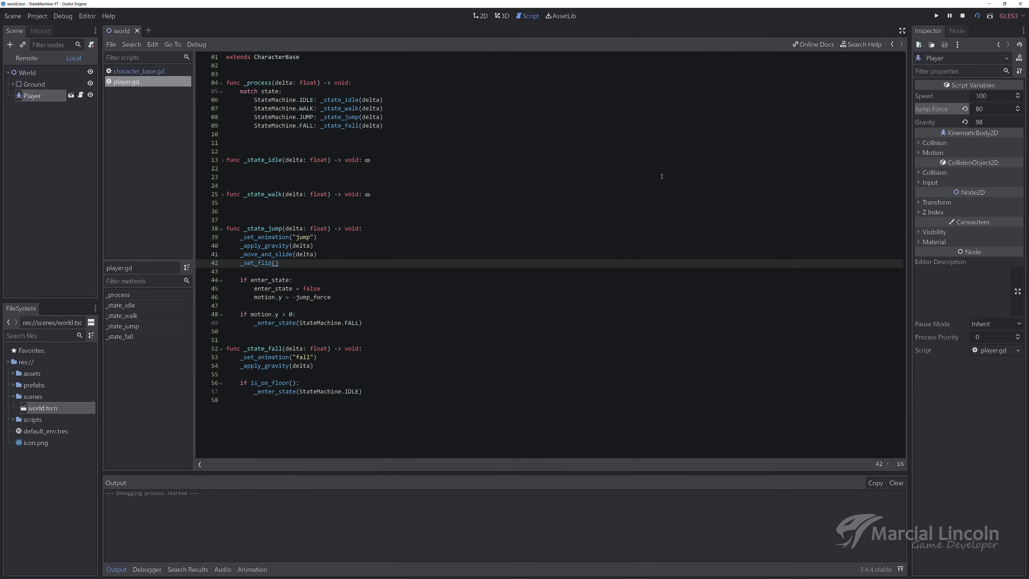
Run the game, test jumps that change direction mid-air, then stop it.
{"action": "key", "text": "F5"}
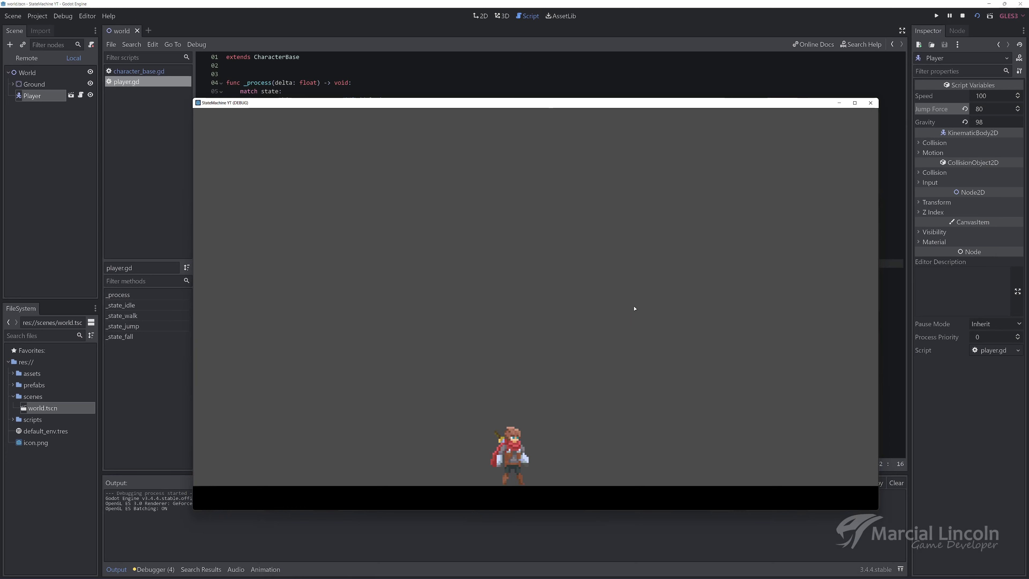
{"action": "key", "text": "space"}
{"action": "key", "text": "Right"}
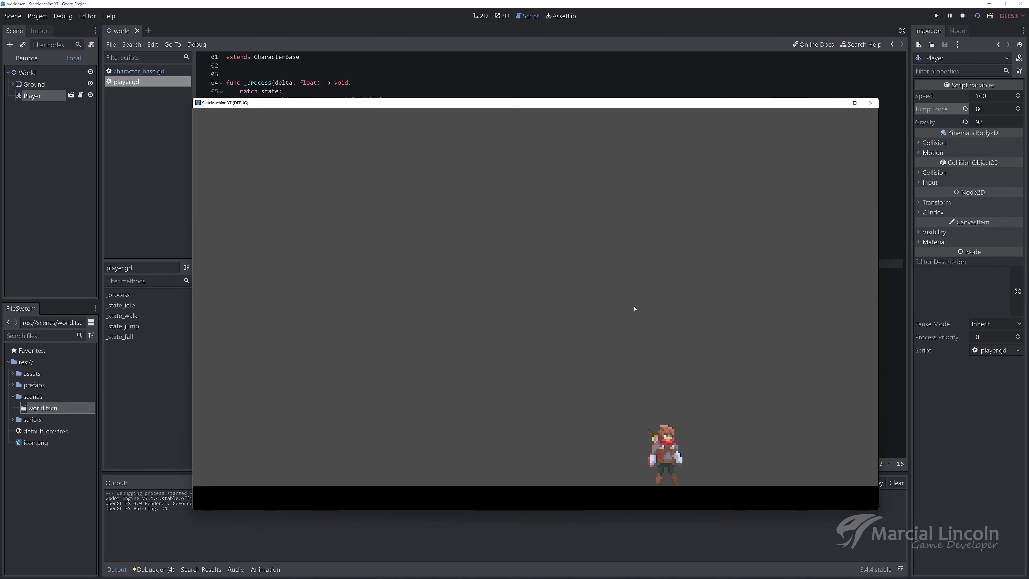
{"action": "key", "text": "space"}
{"action": "key", "text": "Left"}
{"action": "key", "text": "Right"}
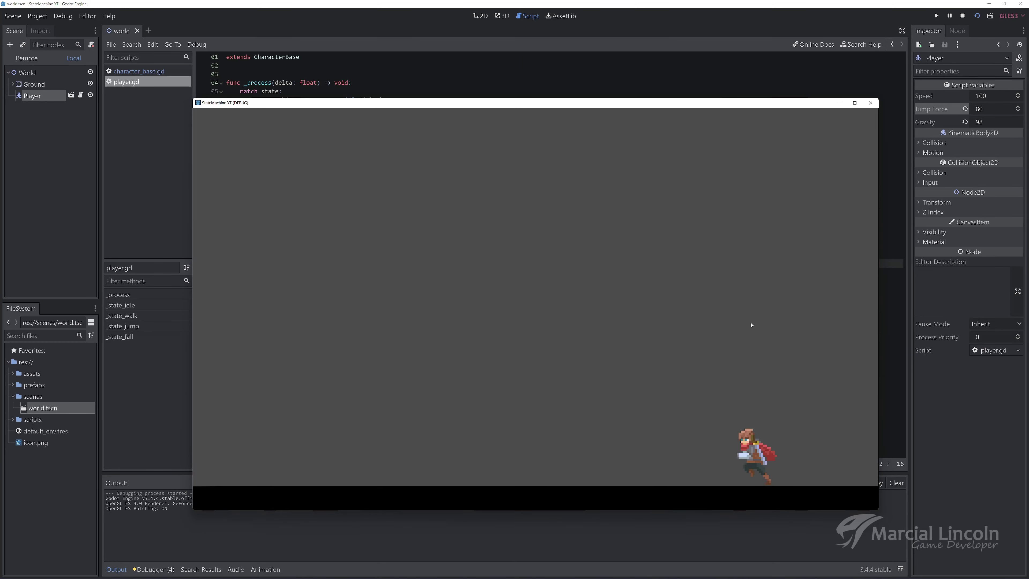
{"action": "key", "text": "space"}
{"action": "key", "text": "Left"}
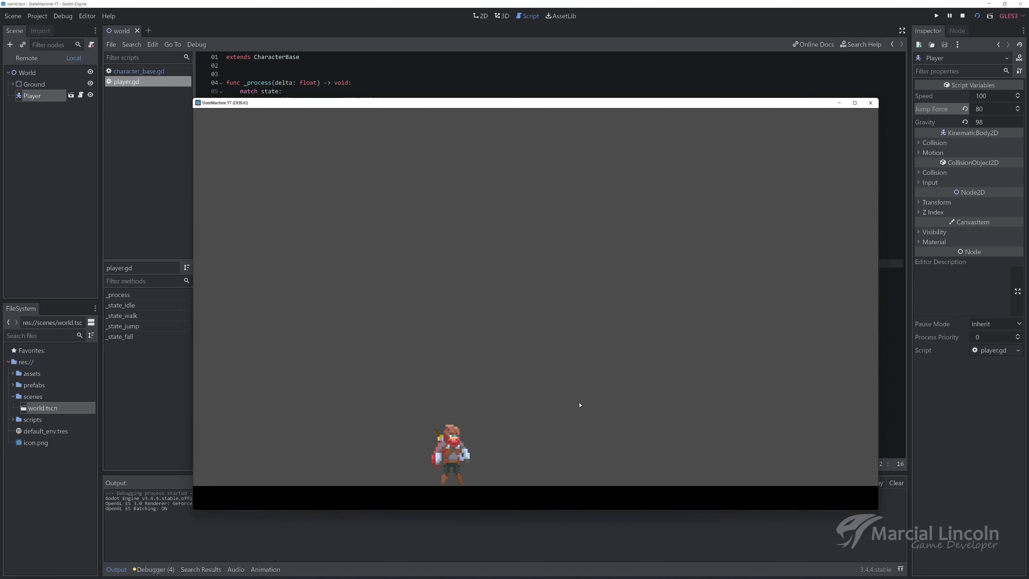
{"action": "key", "text": "Right"}
{"action": "left_click", "coordinate": [868, 107]}
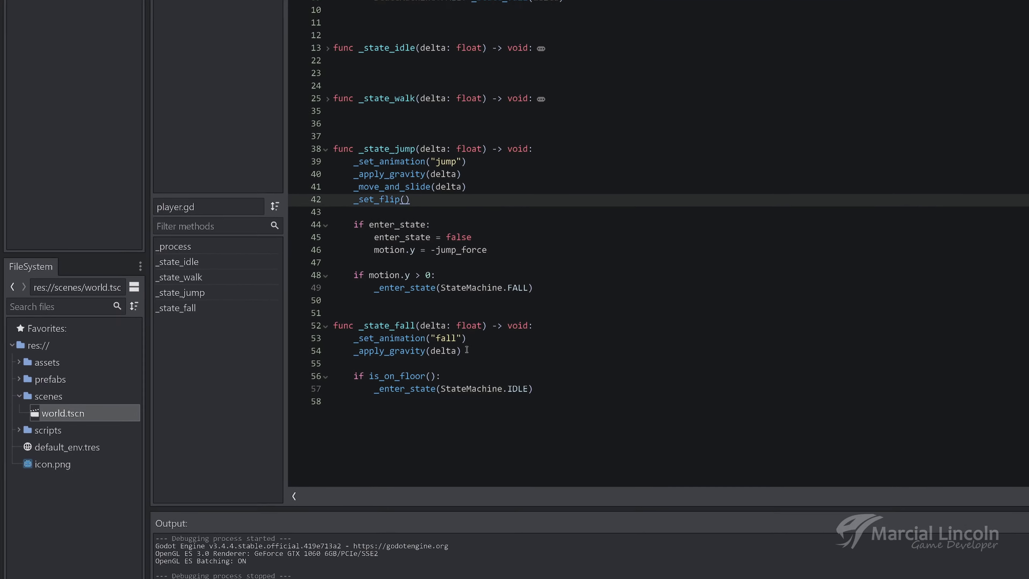
Add _move_and_slide(delta) after _apply_gravity(delta) in _state_fall.
{"action": "left_click", "coordinate": [467, 350]}
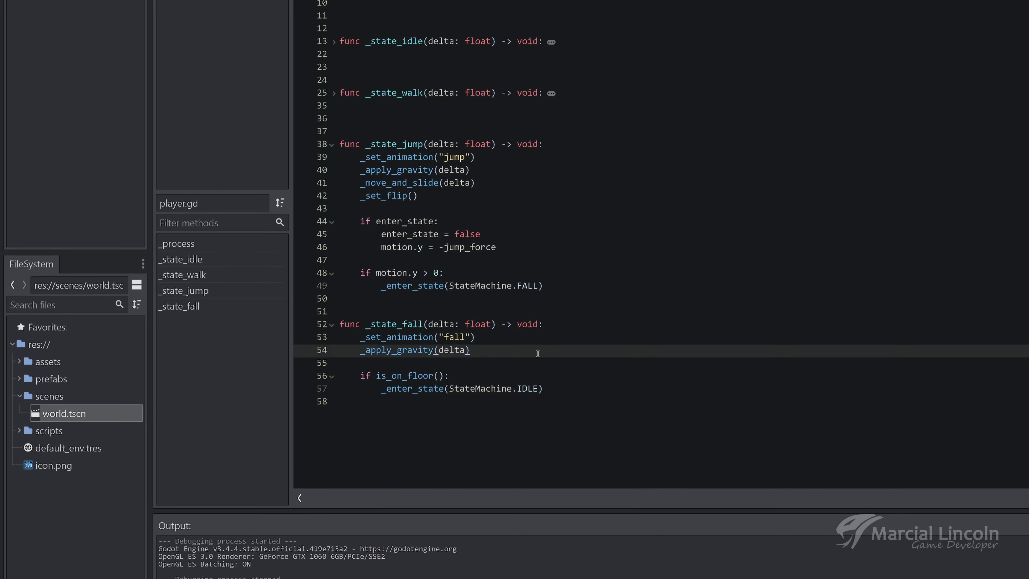
{"action": "key", "text": "Return"}
{"action": "type", "text": "_move"}
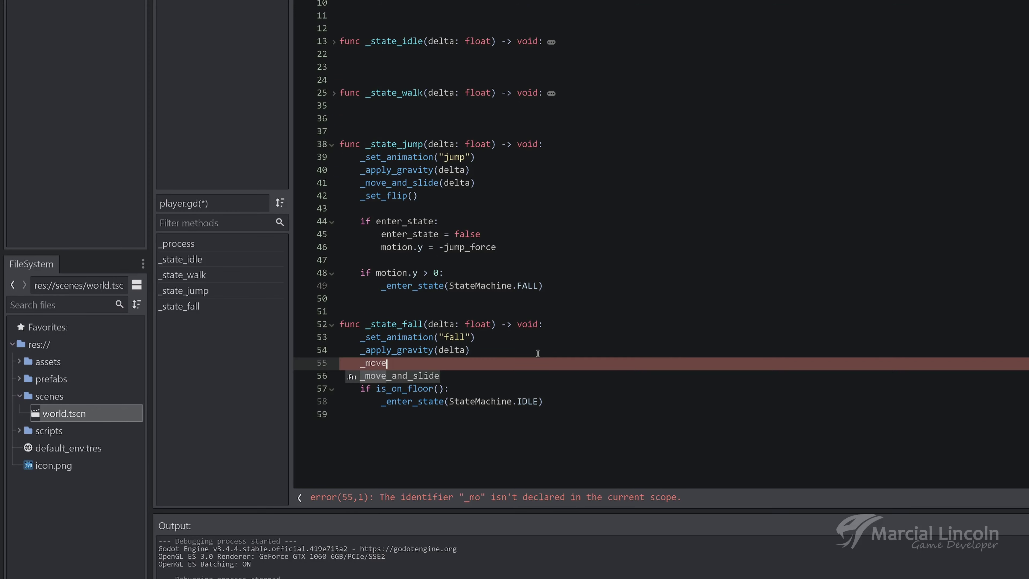
{"action": "key", "text": "Return"}
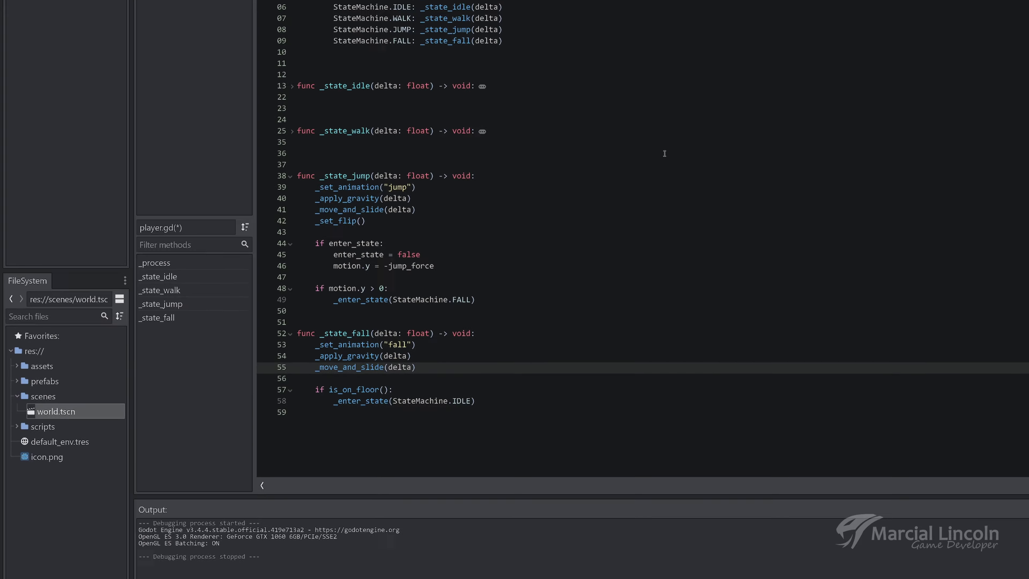
Save and run the game, testing jumps with left and right mid-air steering.
{"action": "key", "text": "F5"}
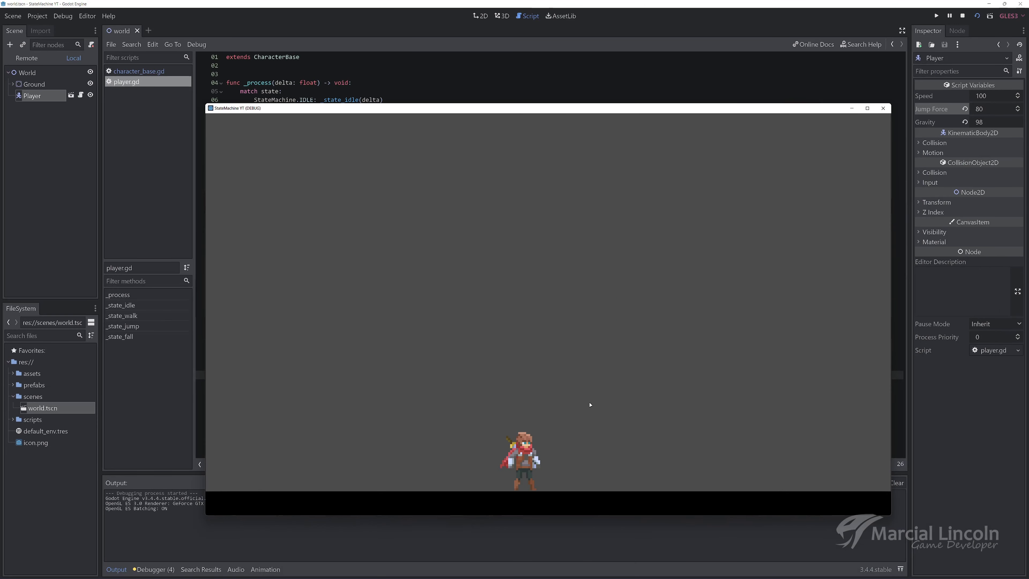
{"action": "key", "text": "space"}
{"action": "key", "text": "Right"}
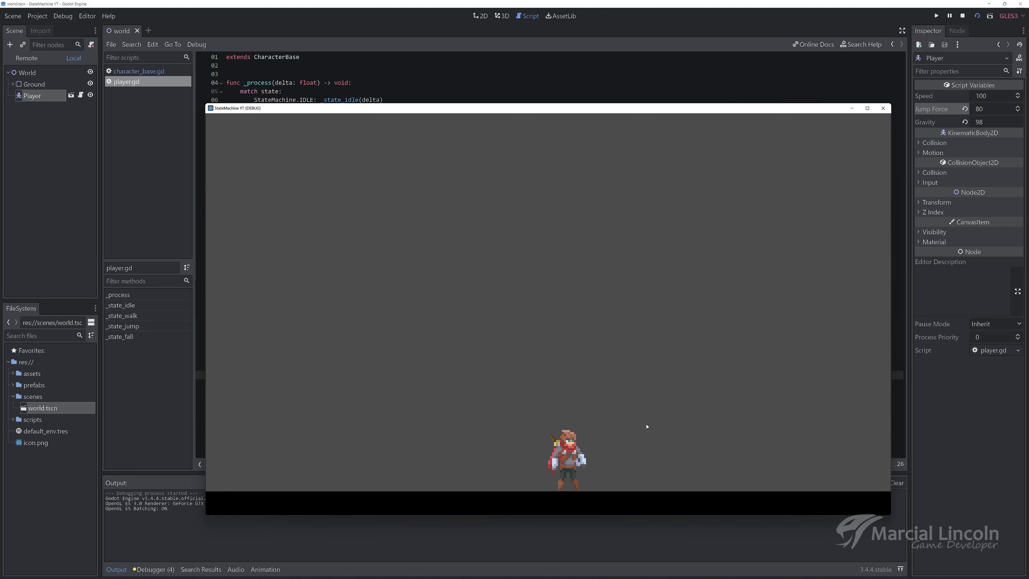
{"action": "key", "text": "space"}
{"action": "key", "text": "Right"}
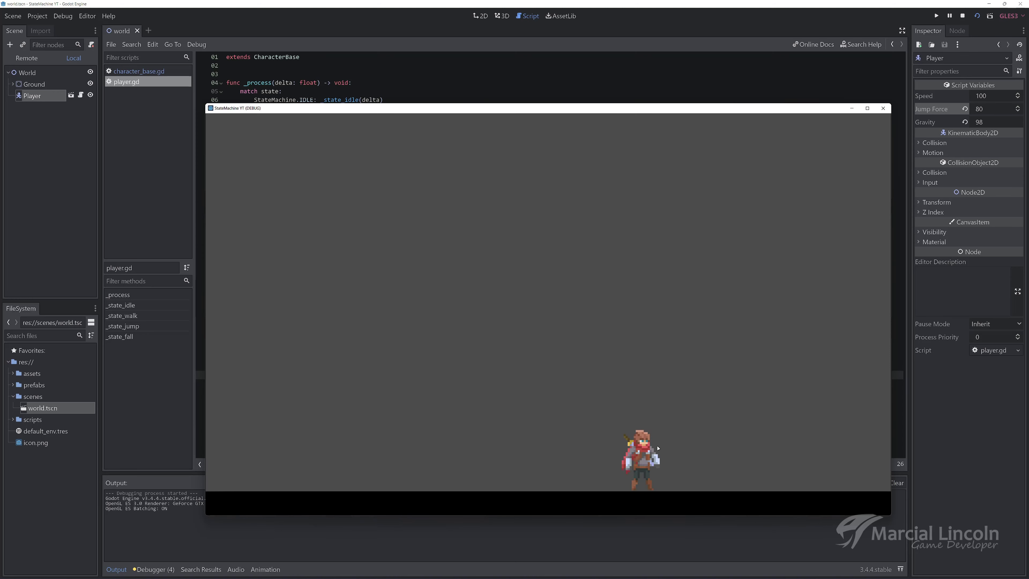
{"action": "key", "text": "space"}
{"action": "key", "text": "Left"}
{"action": "key", "text": "Right"}
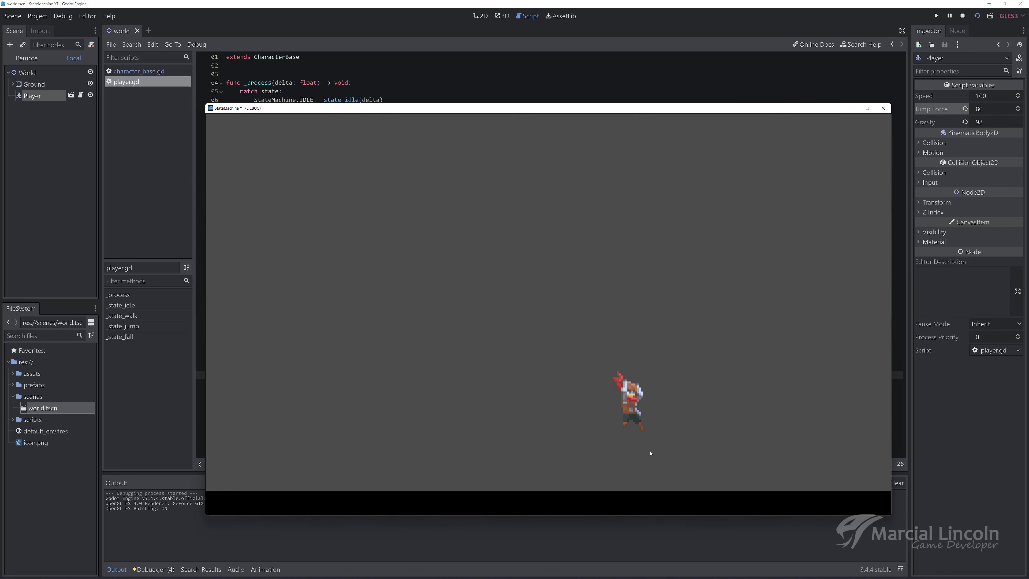
{"action": "key", "text": "Left"}
{"action": "key", "text": "Right"}
{"action": "key", "text": "space"}
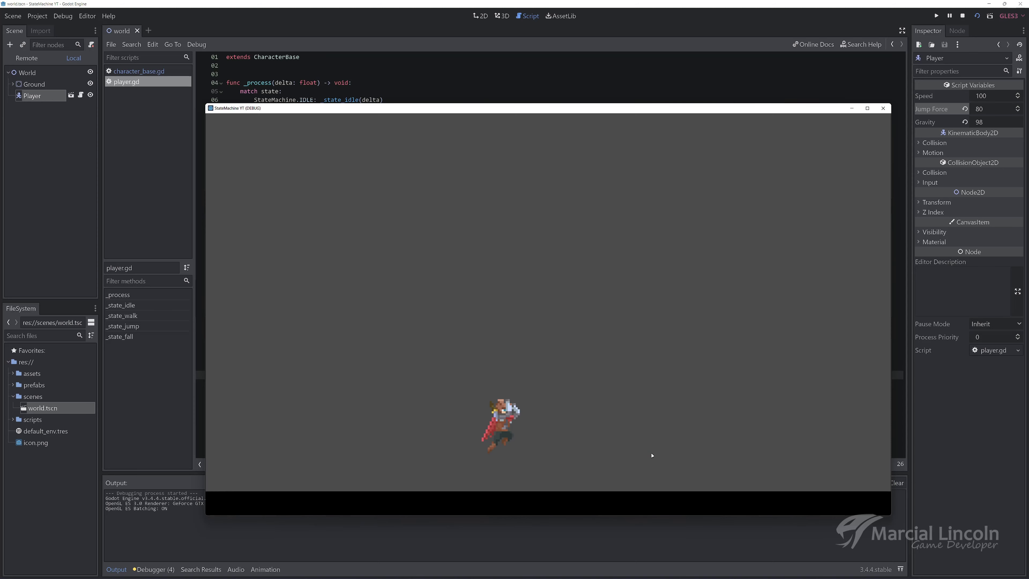
{"action": "key", "text": "Left"}
{"action": "key", "text": "Right"}
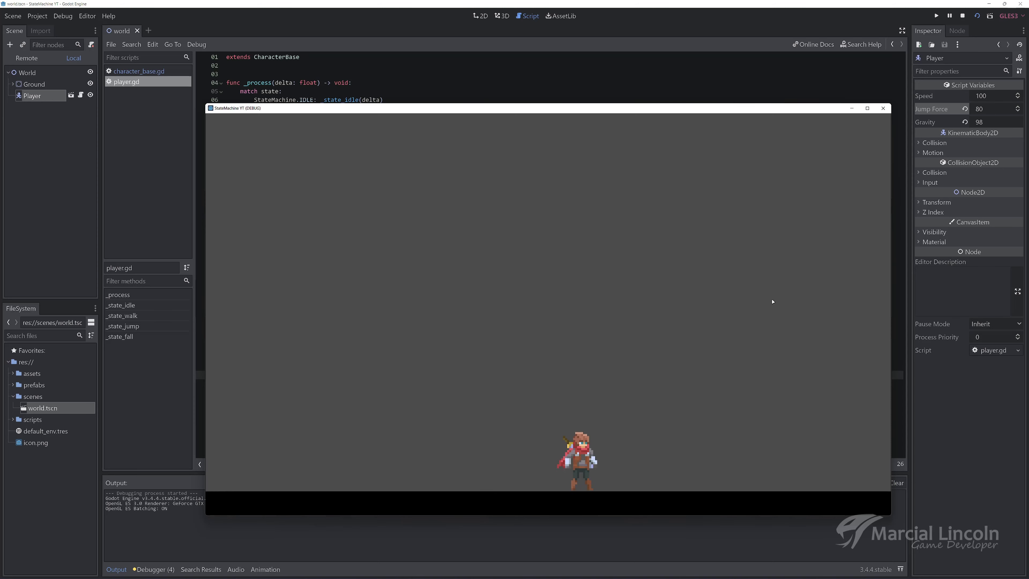
Stop the game and add _set_flip() on a new line in _state_fall.
{"action": "left_click", "coordinate": [883, 108]}
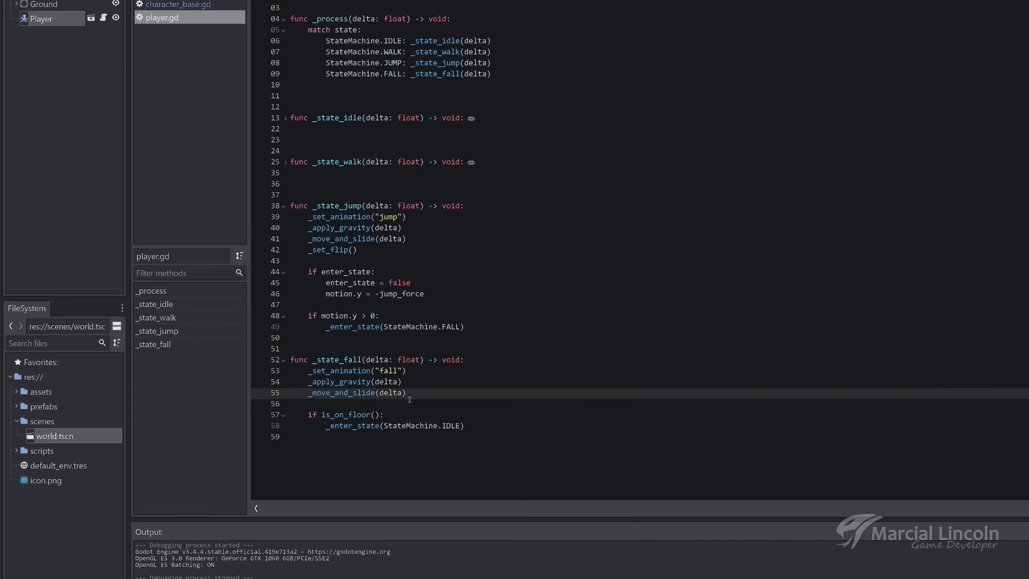
{"action": "key", "text": "Return"}
{"action": "type", "text": "_fl"}
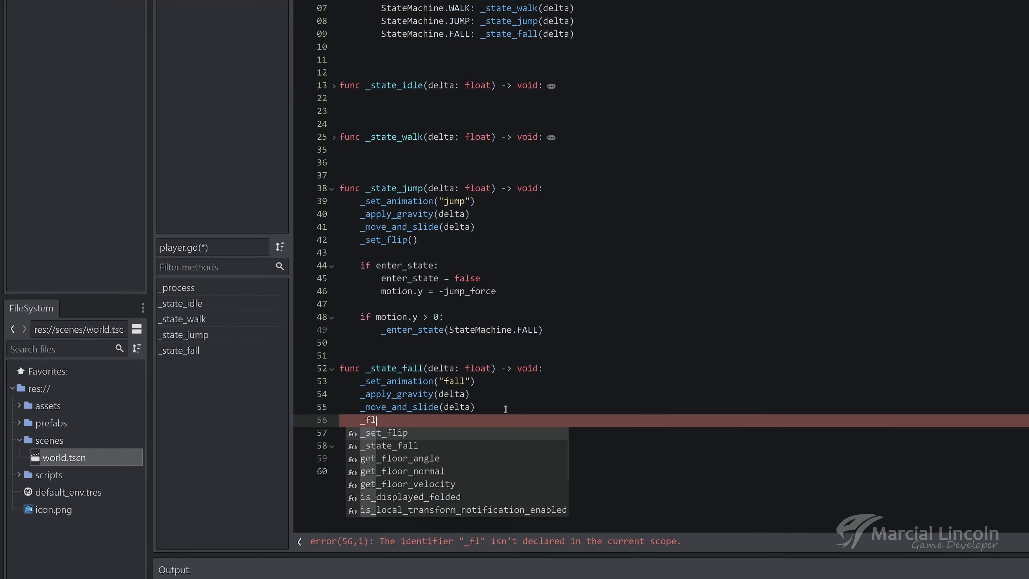
{"action": "key", "text": "Return"}
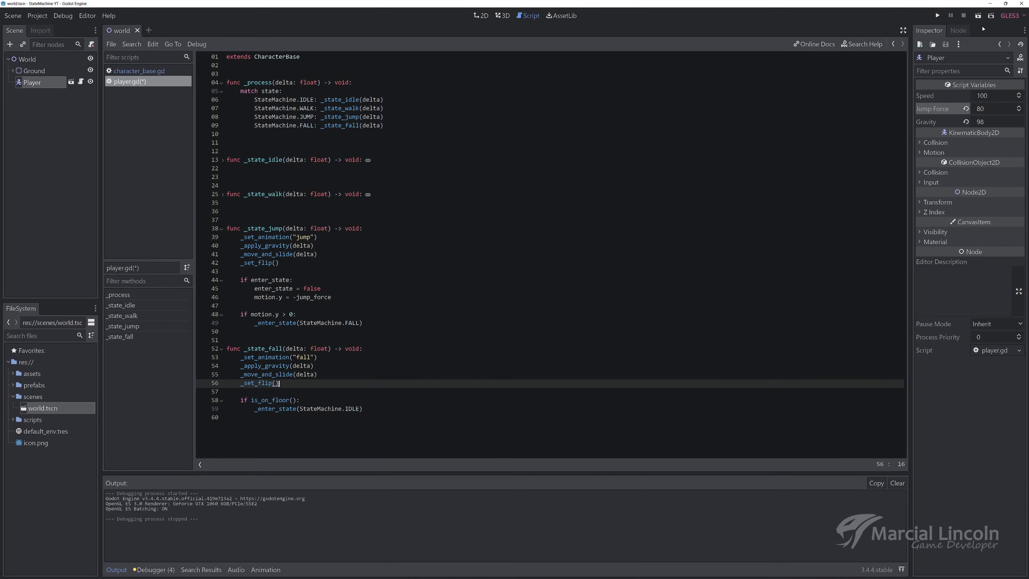
Run the game to check the sprite flips left and right, then stop it.
{"action": "key", "text": "F5"}
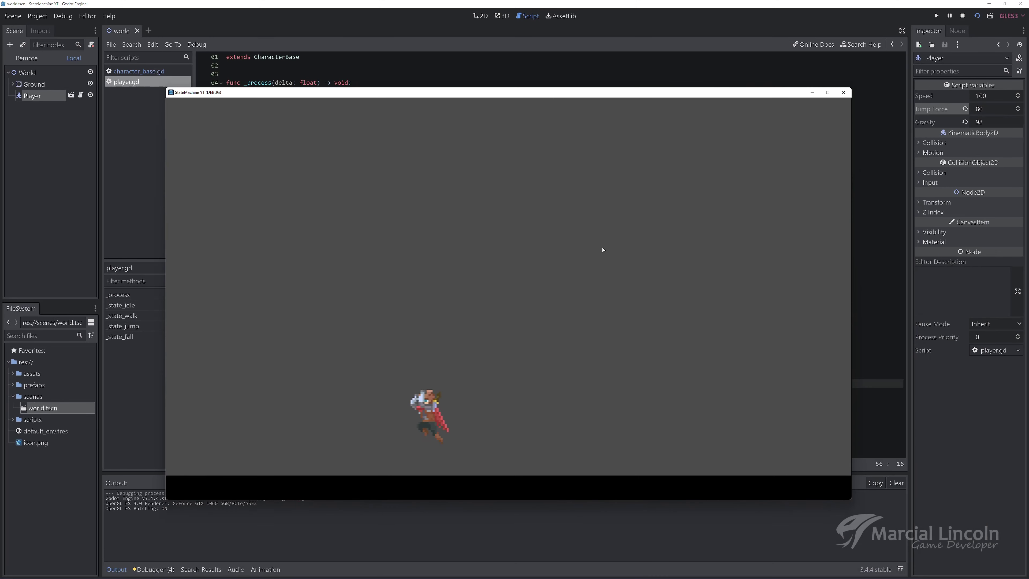
{"action": "key", "text": "Right"}
{"action": "key", "text": "Left"}
{"action": "key", "text": "Right"}
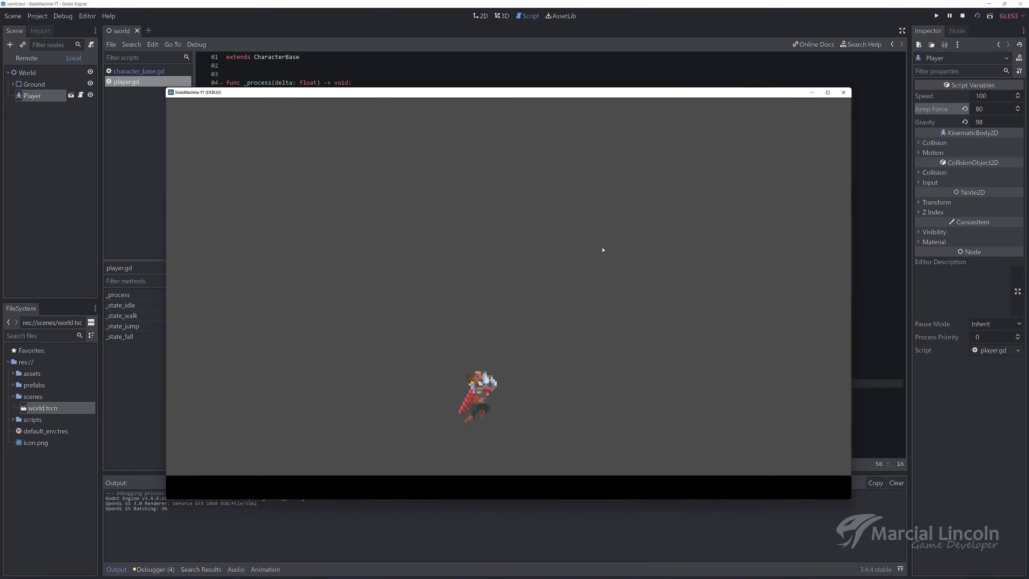
{"action": "key", "text": "Left"}
{"action": "key", "text": "Right"}
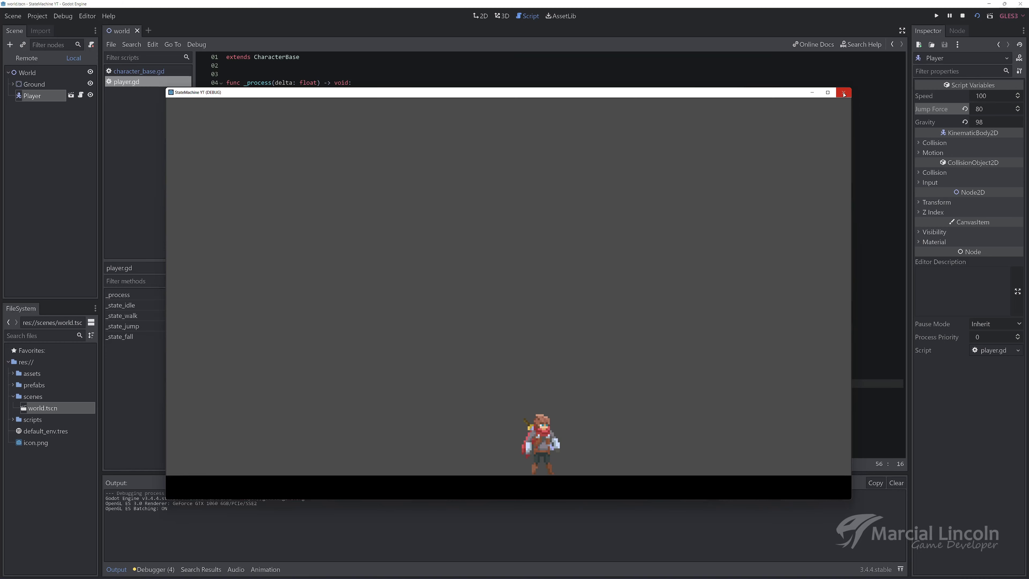
{"action": "left_click", "coordinate": [843, 94]}
{"action": "left_click", "coordinate": [985, 123]}
{"action": "type", "text": "150"}
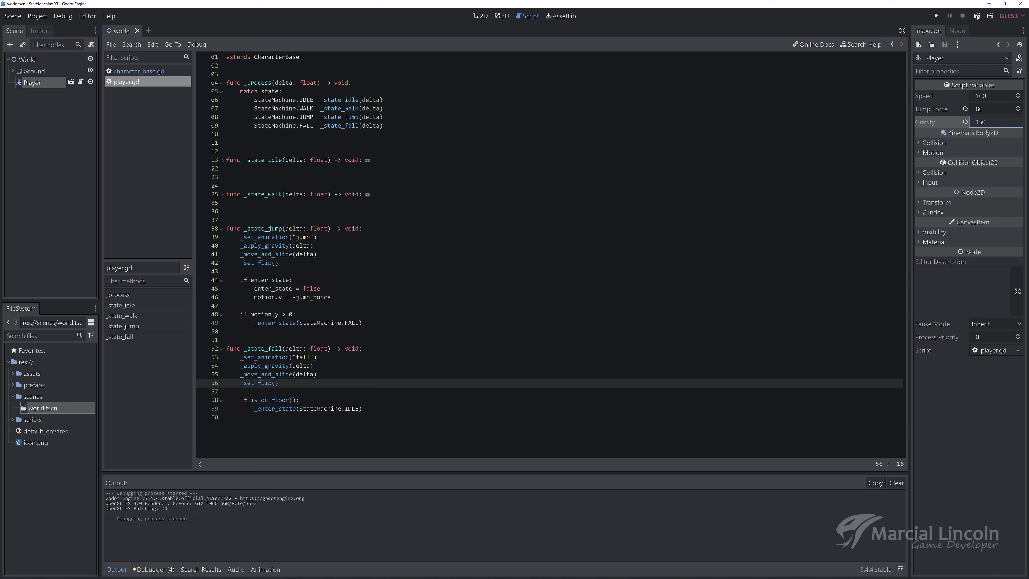
Commit Gravity 150 and run the game, jumping and reversing direction mid-air.
{"action": "key", "text": "F5"}
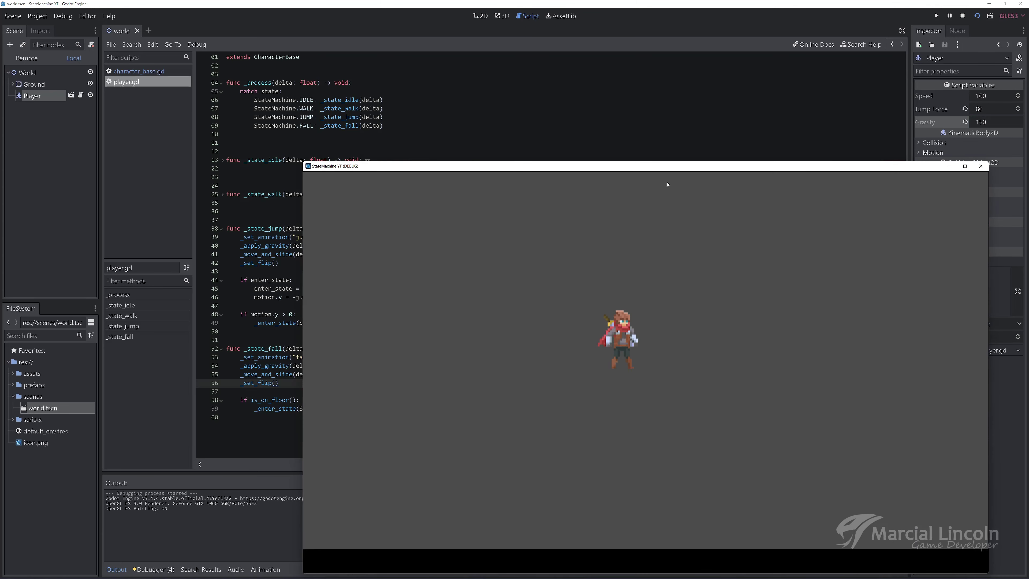
{"action": "key", "text": "Right"}
{"action": "key", "text": "space"}
{"action": "key", "text": "Left"}
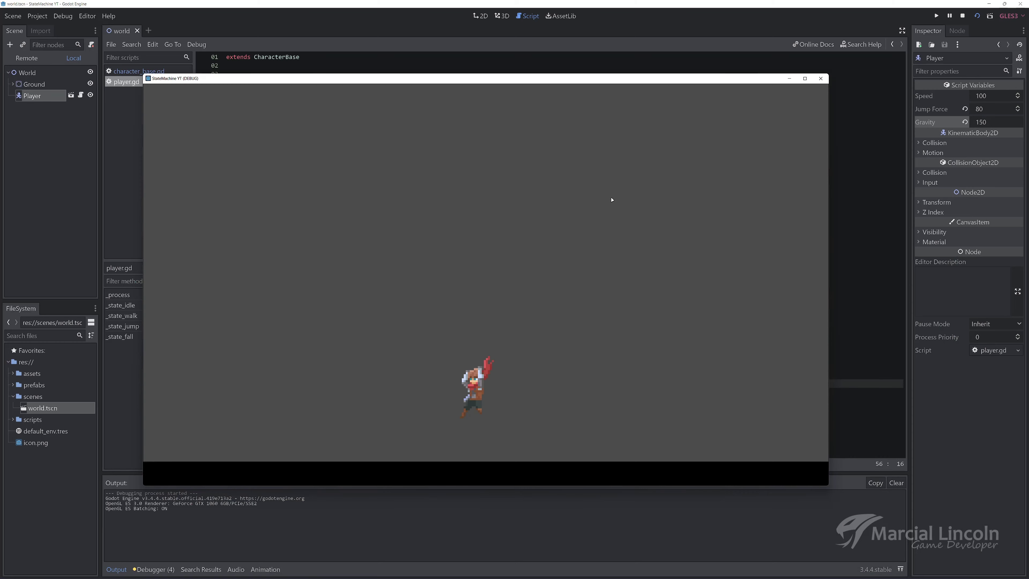
{"action": "key", "text": "Right"}
{"action": "key", "text": "Left"}
{"action": "key", "text": "space"}
{"action": "key", "text": "Right"}
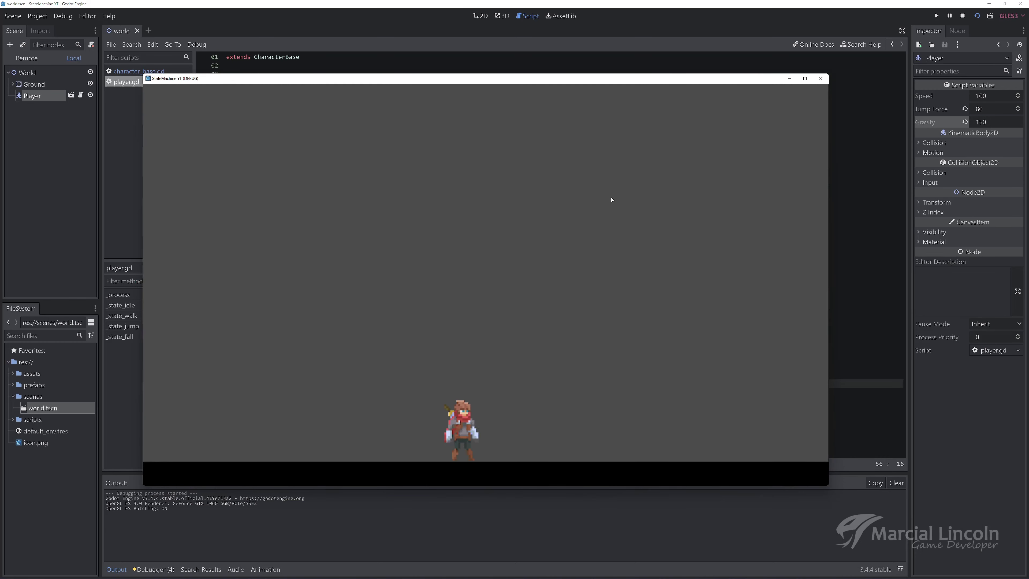
{"action": "key", "text": "space"}
{"action": "key", "text": "Left"}
{"action": "key", "text": "space"}
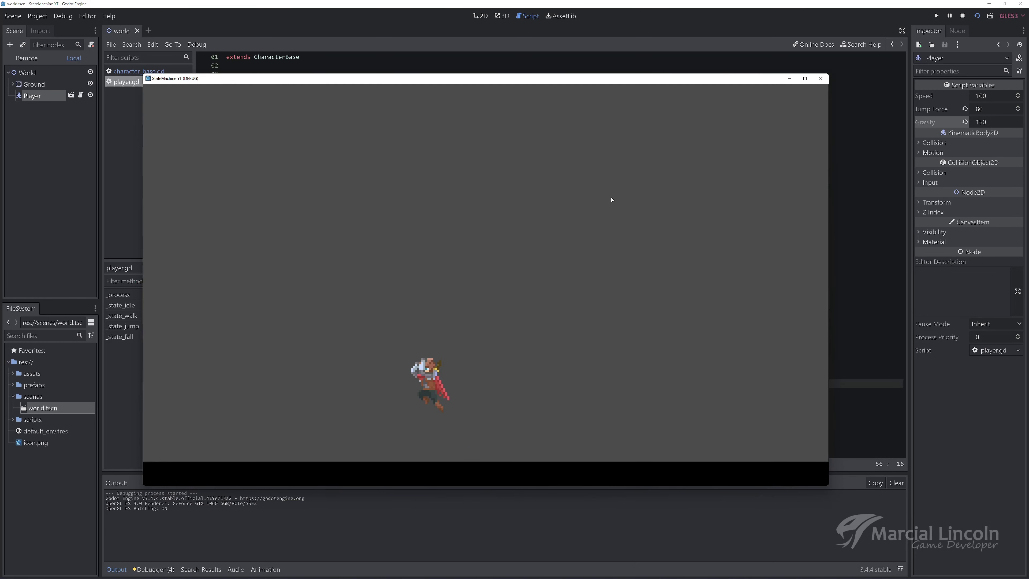
{"action": "key", "text": "Right"}
{"action": "key", "text": "space"}
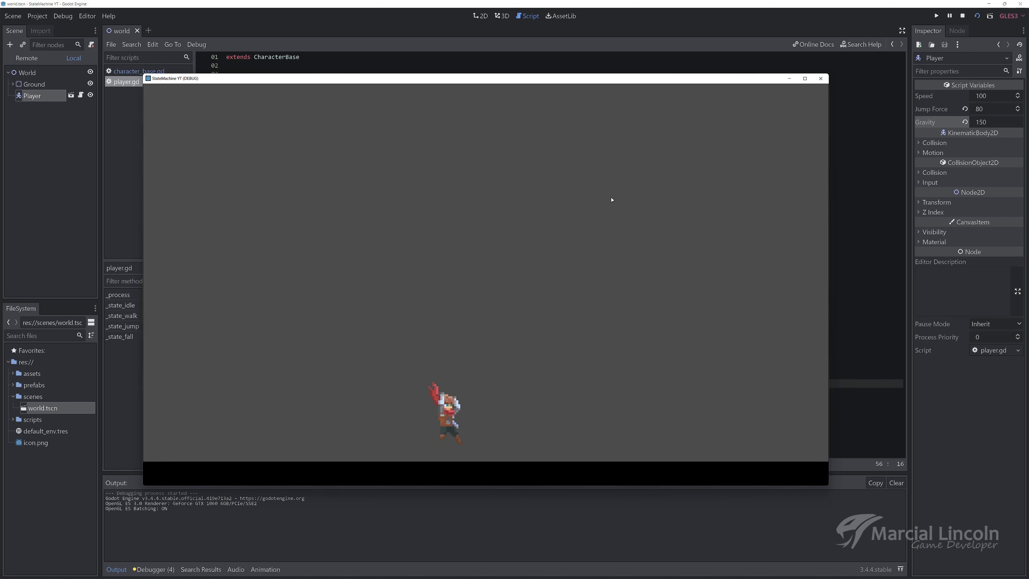
Keep testing left and right jumps with the heavier gravity, then stop the game.
{"action": "key", "text": "Left"}
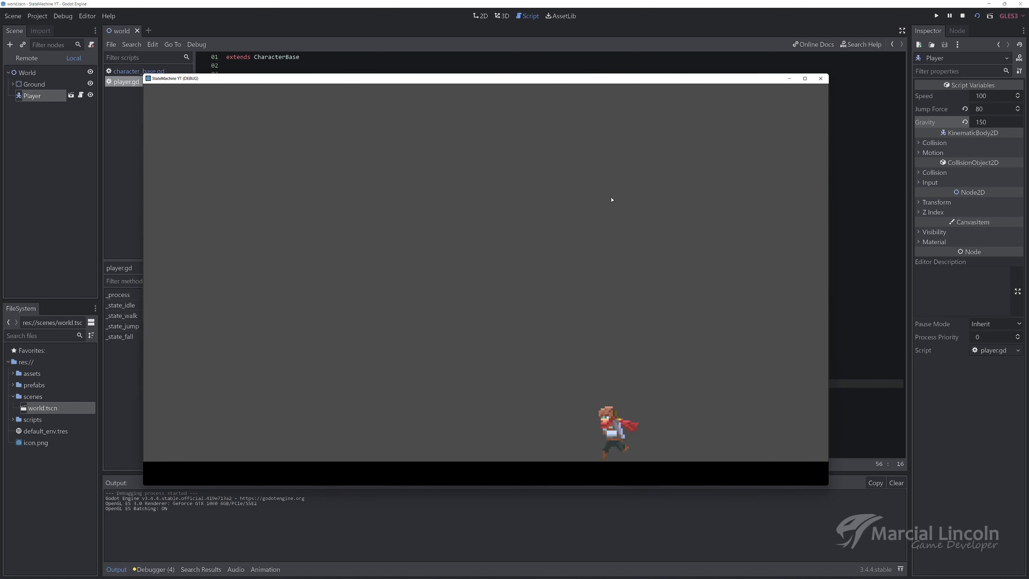
{"action": "key", "text": "space"}
{"action": "key", "text": "Right"}
{"action": "key", "text": "space"}
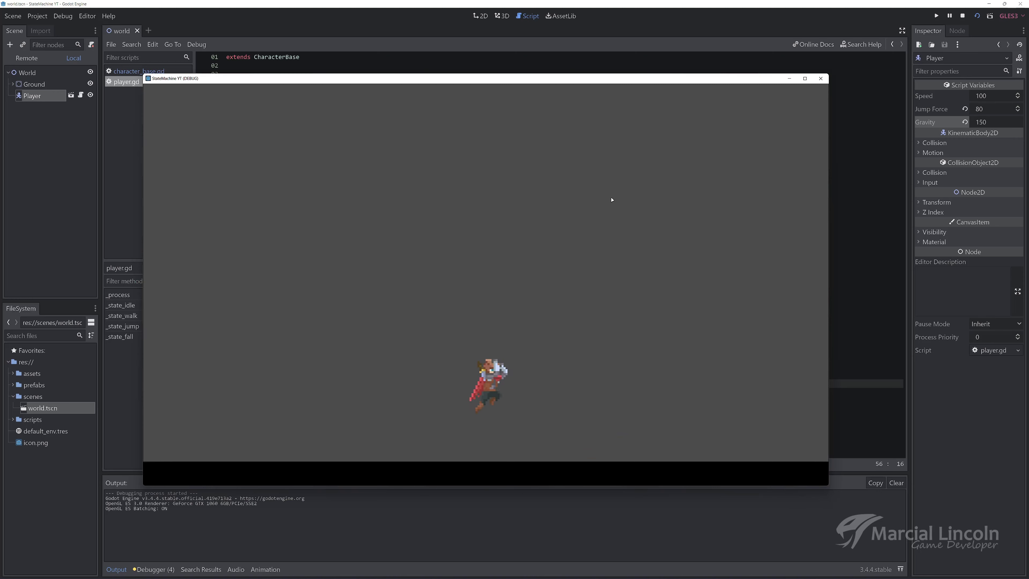
{"action": "key", "text": "Left"}
{"action": "key", "text": "space"}
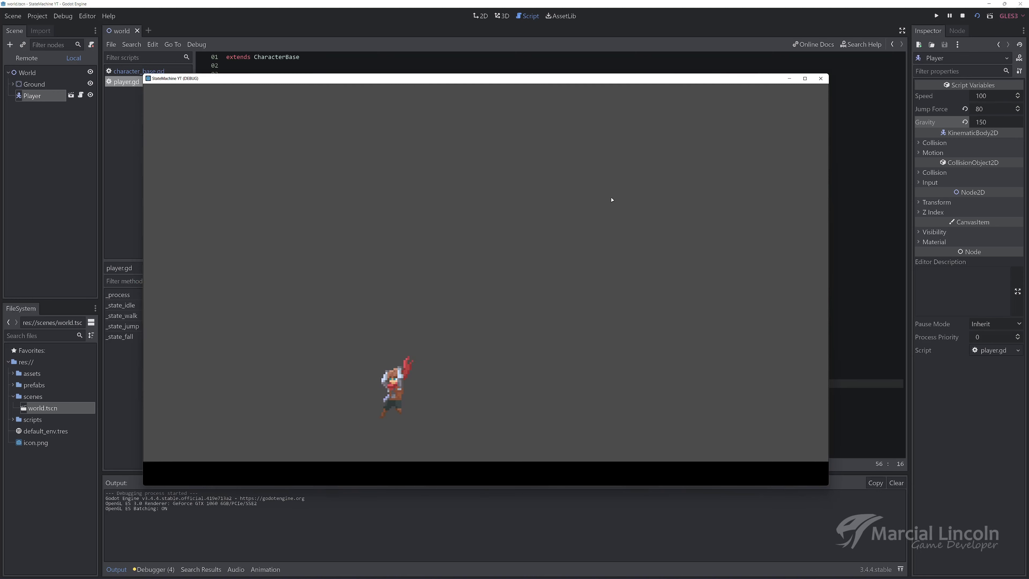
{"action": "key", "text": "Right"}
{"action": "key", "text": "space"}
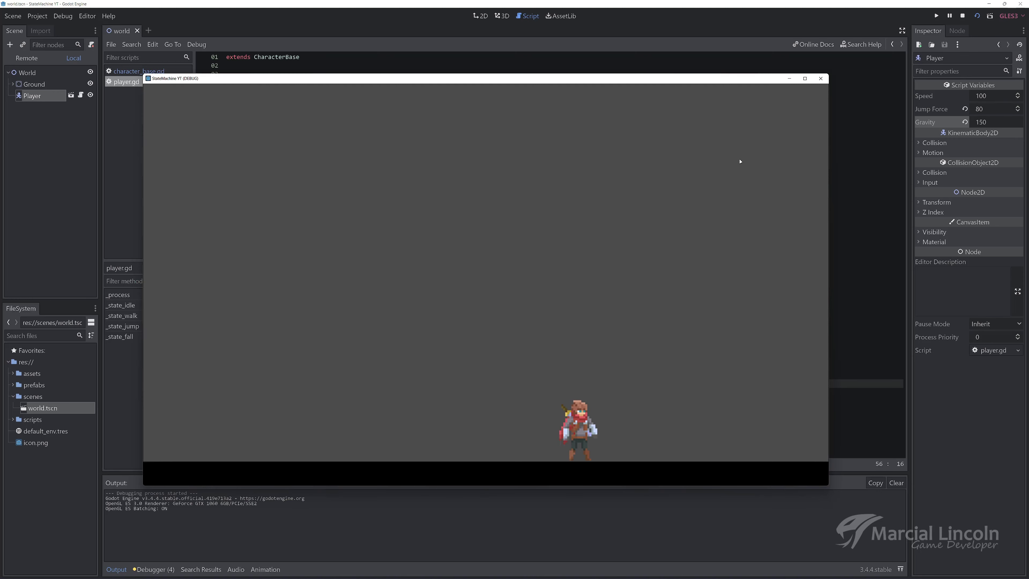
{"action": "key", "text": "Left"}
{"action": "key", "text": "space"}
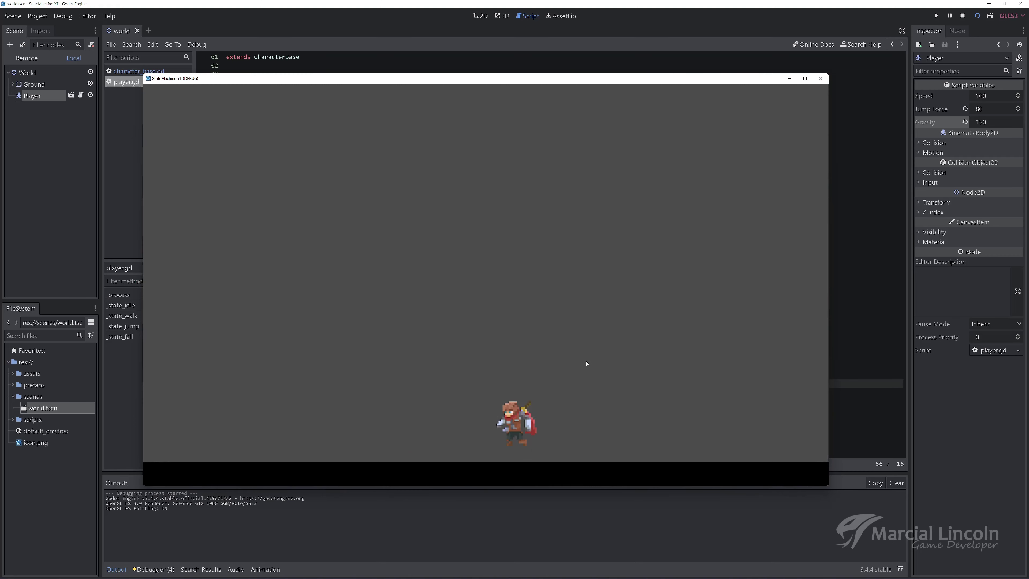
{"action": "key", "text": "Right"}
{"action": "key", "text": "Left"}
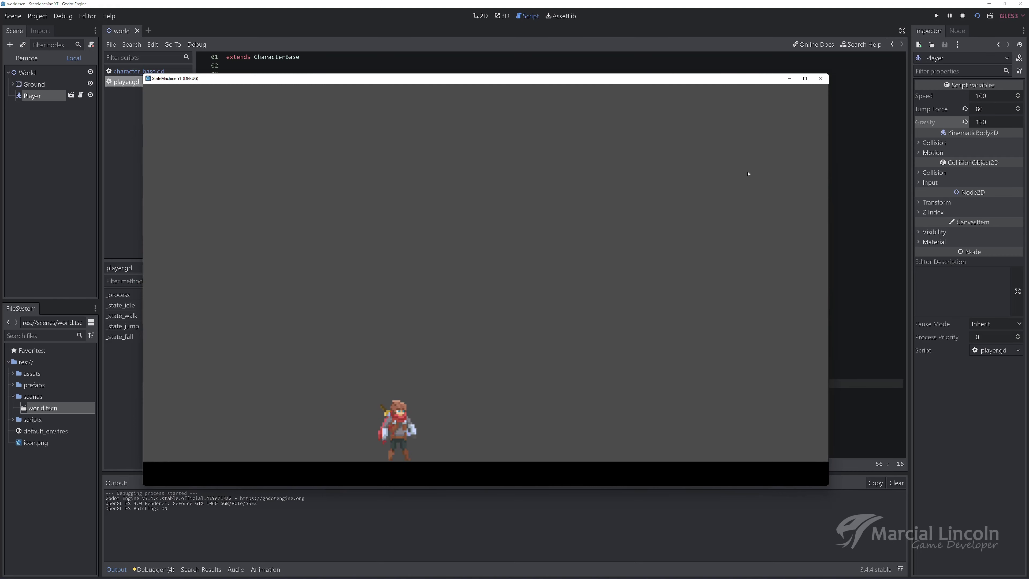
{"action": "left_click", "coordinate": [816, 82]}
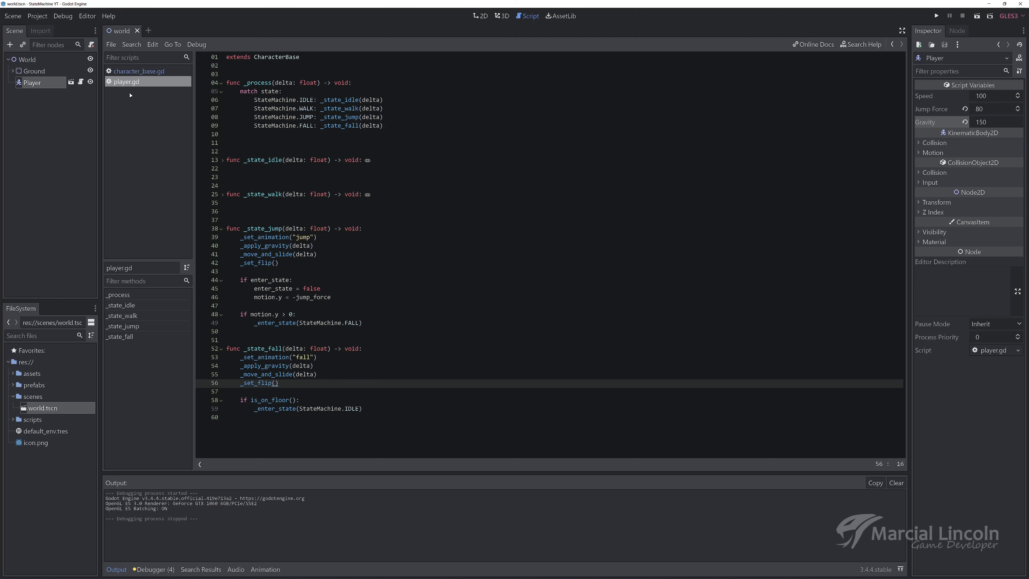
Switch to the player scene and select its AnimationPlayer node.
{"action": "left_click", "coordinate": [71, 82]}
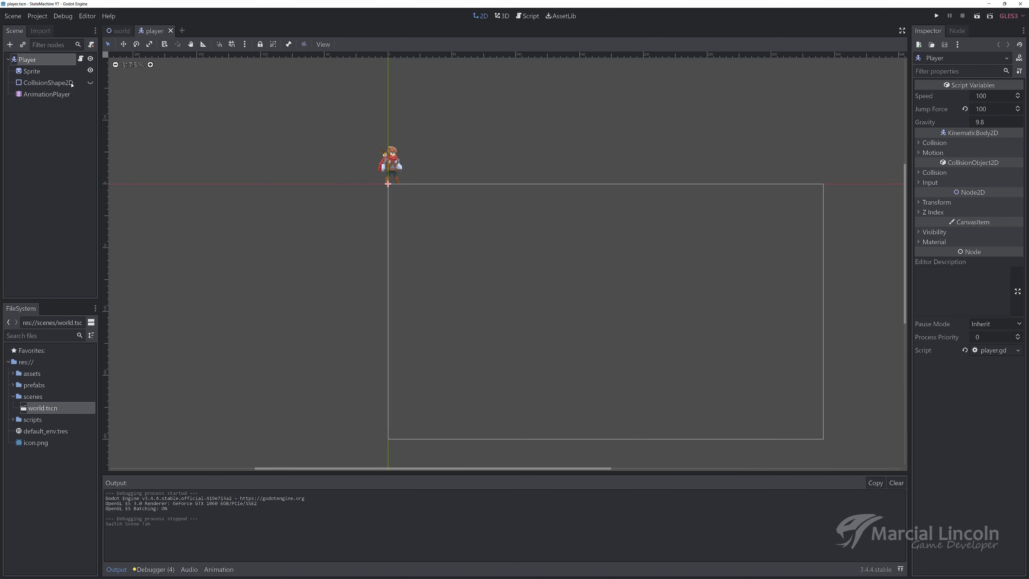
{"action": "left_click", "coordinate": [63, 94]}
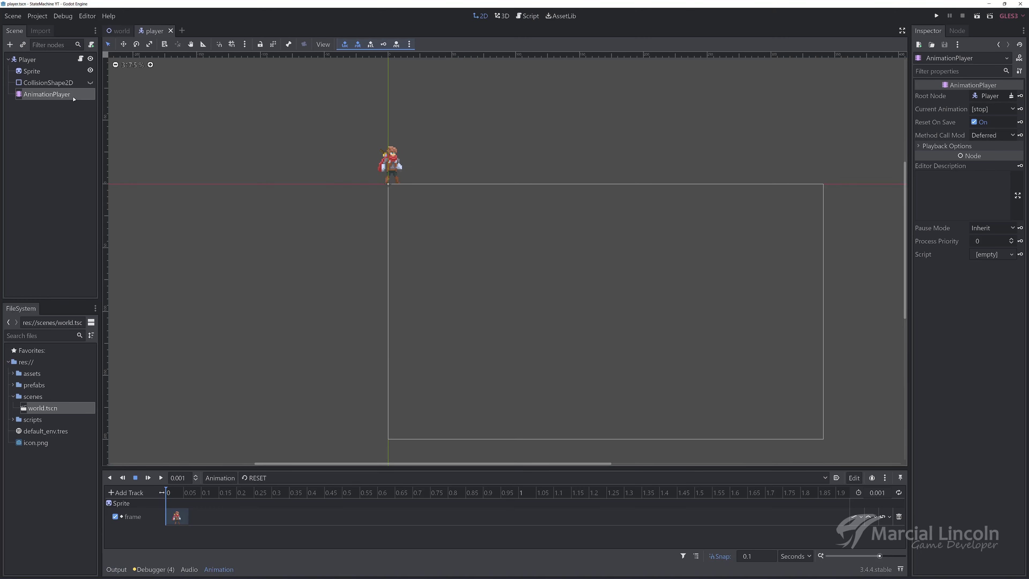
Create a new animation in the AnimationPlayer, accepting the name jump_2.
{"action": "left_click", "coordinate": [220, 477]}
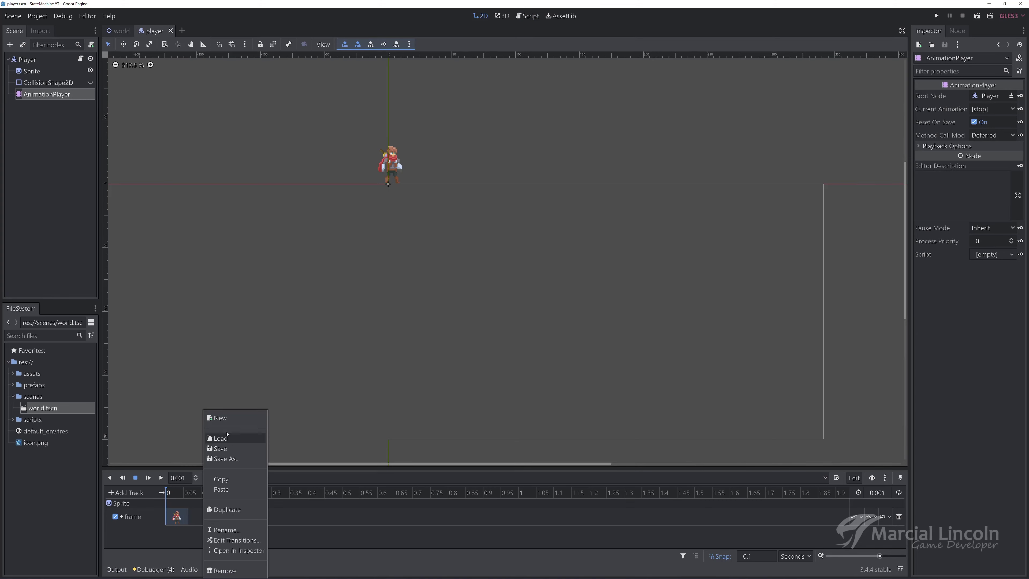
{"action": "left_click", "coordinate": [226, 423]}
{"action": "type", "text": "jump_2"}
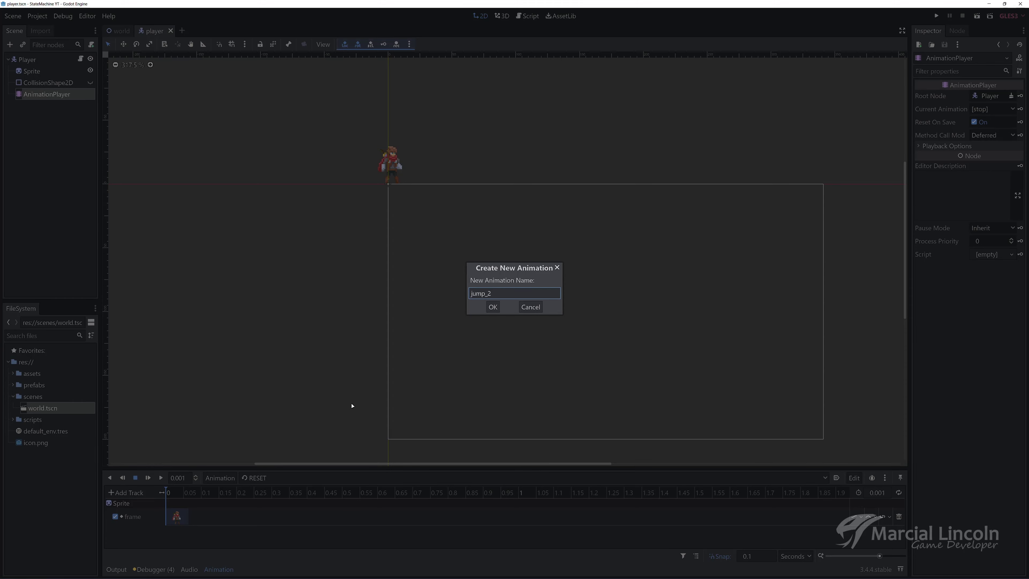
{"action": "key", "text": "Return"}
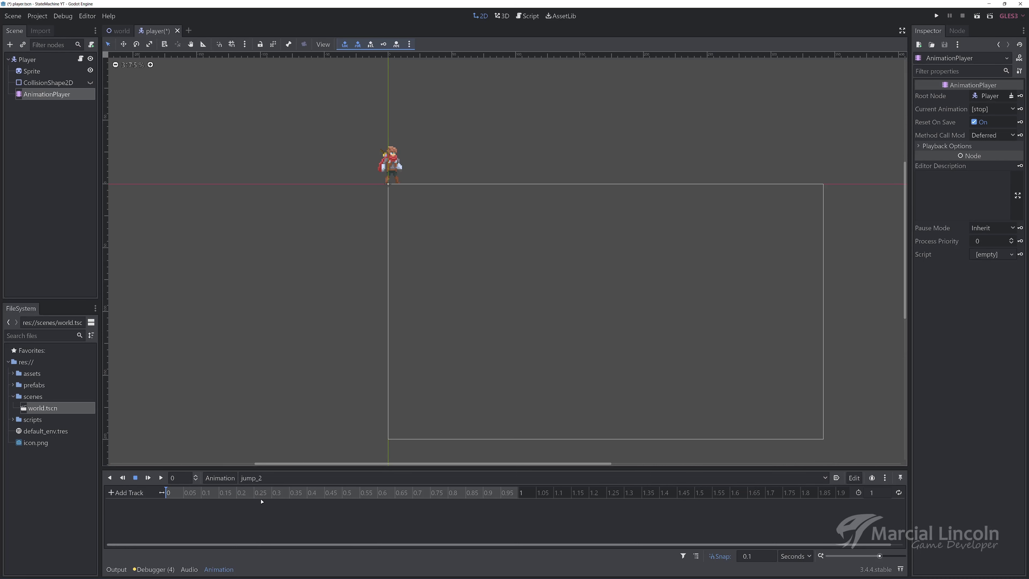
Create a Sprite frame track in jump_2 with four keys from frame 18 at 0–0.3 s.
{"action": "left_click", "coordinate": [48, 71]}
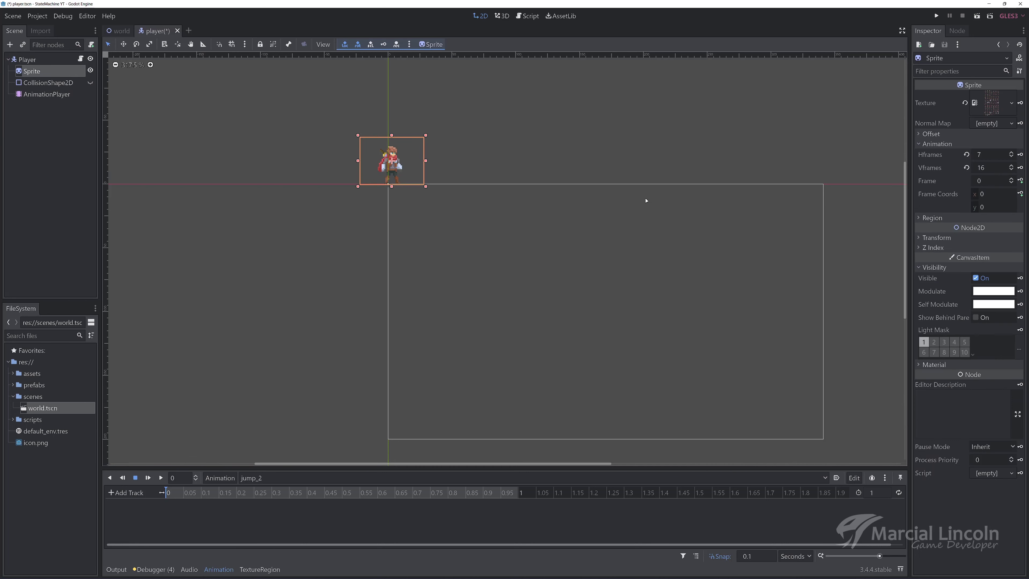
{"action": "left_click_drag", "start_coordinate": [1011, 181], "coordinate": [1011, 181]}
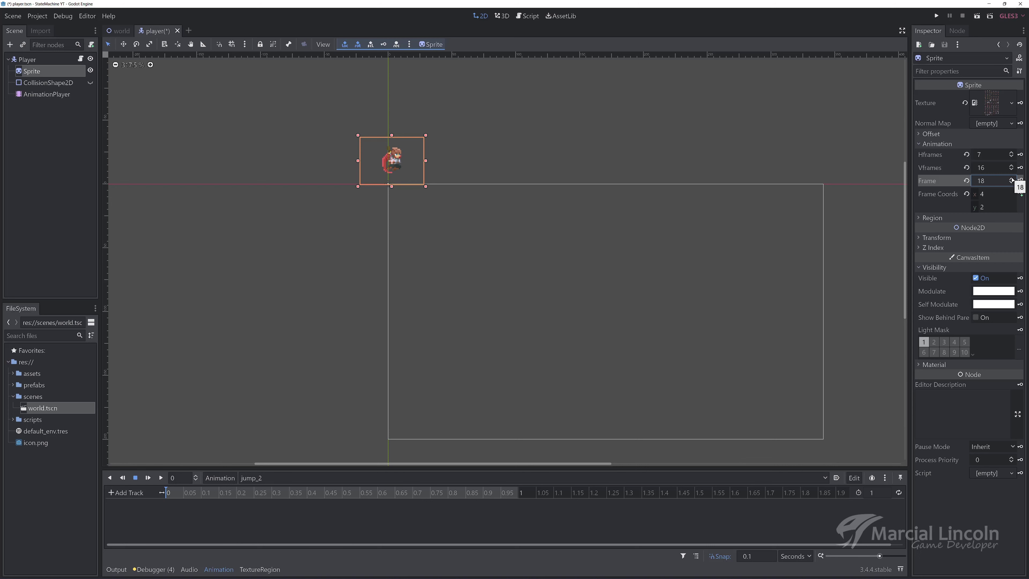
{"action": "left_click_drag", "start_coordinate": [1012, 181], "coordinate": [1012, 180]}
{"action": "left_click_drag", "start_coordinate": [1012, 182], "coordinate": [1012, 183]}
{"action": "left_click", "coordinate": [1020, 180]}
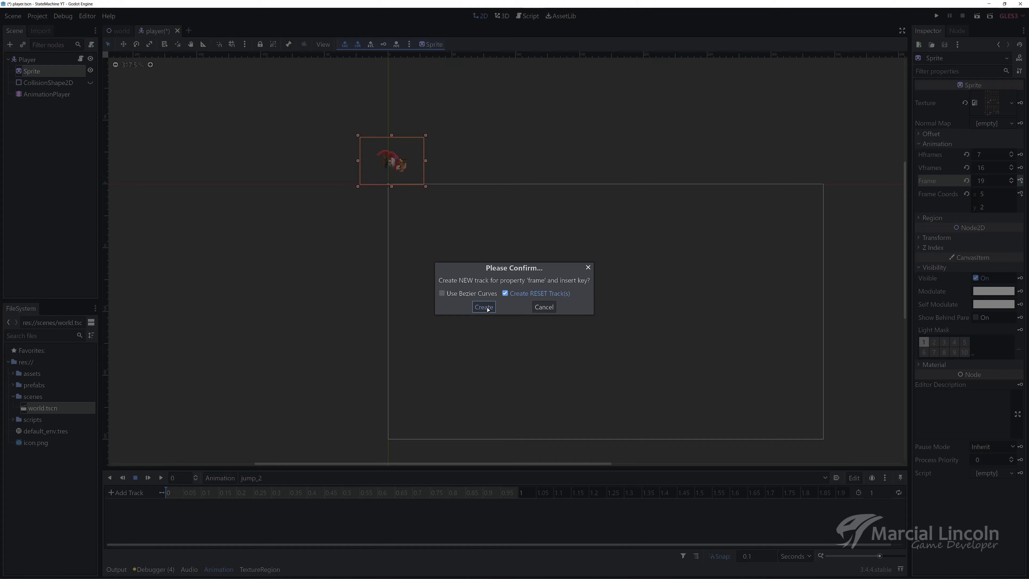
{"action": "left_click", "coordinate": [484, 307]}
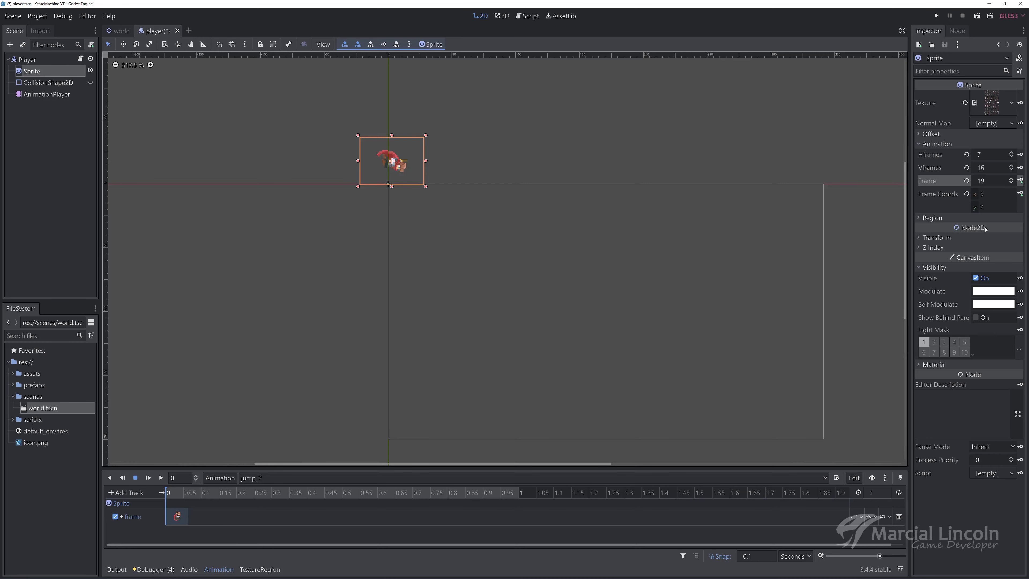
{"action": "left_click", "coordinate": [1014, 184]}
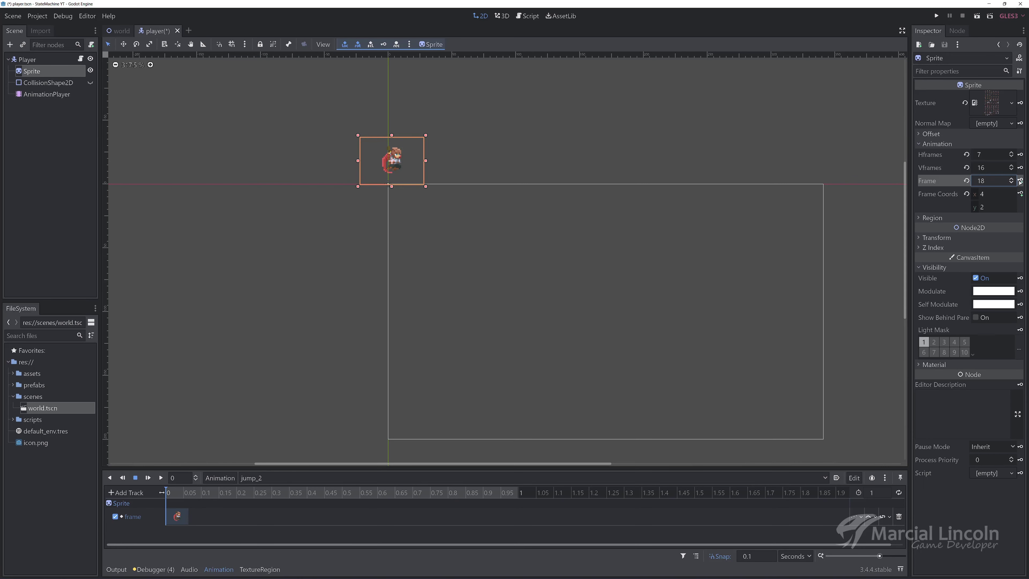
{"action": "left_click", "coordinate": [1020, 181]}
{"action": "left_click", "coordinate": [1020, 181]}
{"action": "left_click", "coordinate": [1020, 181]}
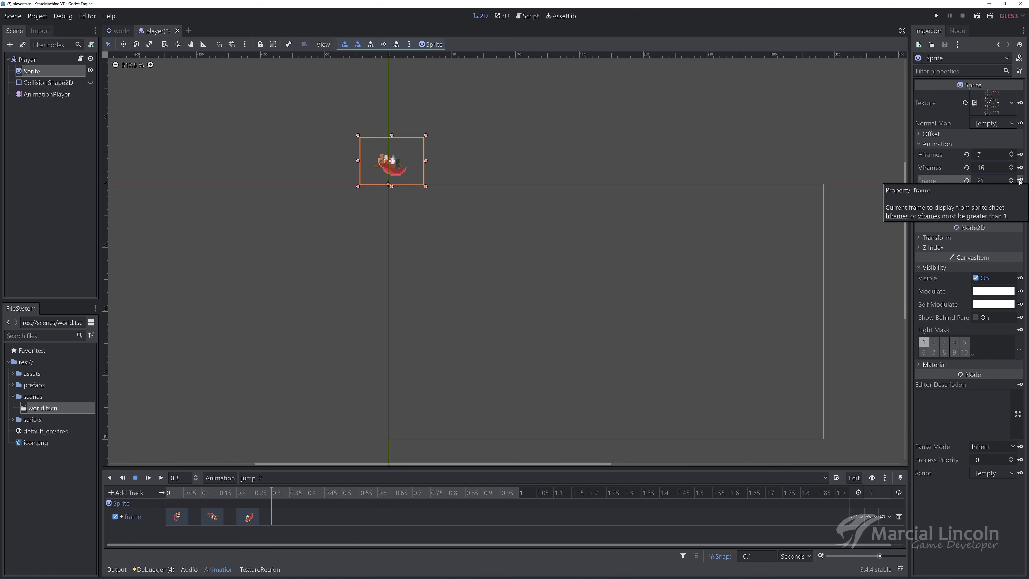
{"action": "left_click", "coordinate": [1020, 181]}
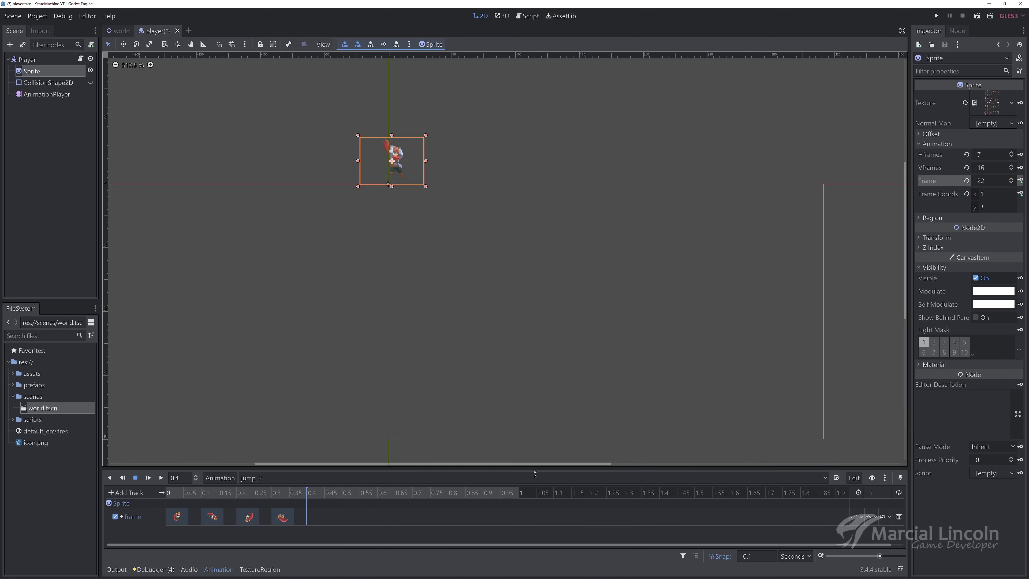
Set jump_2 to a looping 0.4-second length, preview it, and return to the scripts.
{"action": "left_click", "coordinate": [879, 494]}
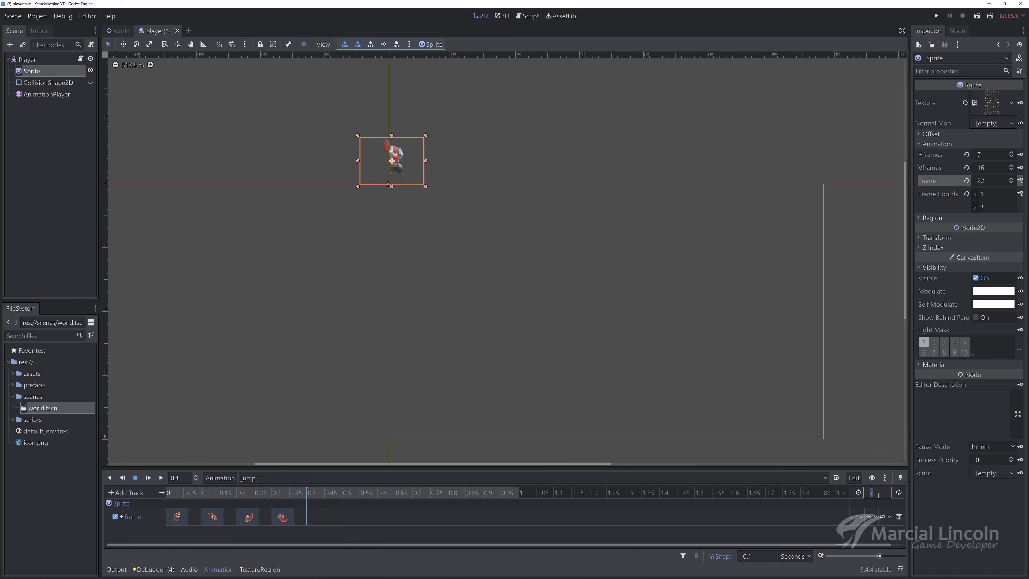
{"action": "type", "text": "0.4"}
{"action": "key", "text": "Return"}
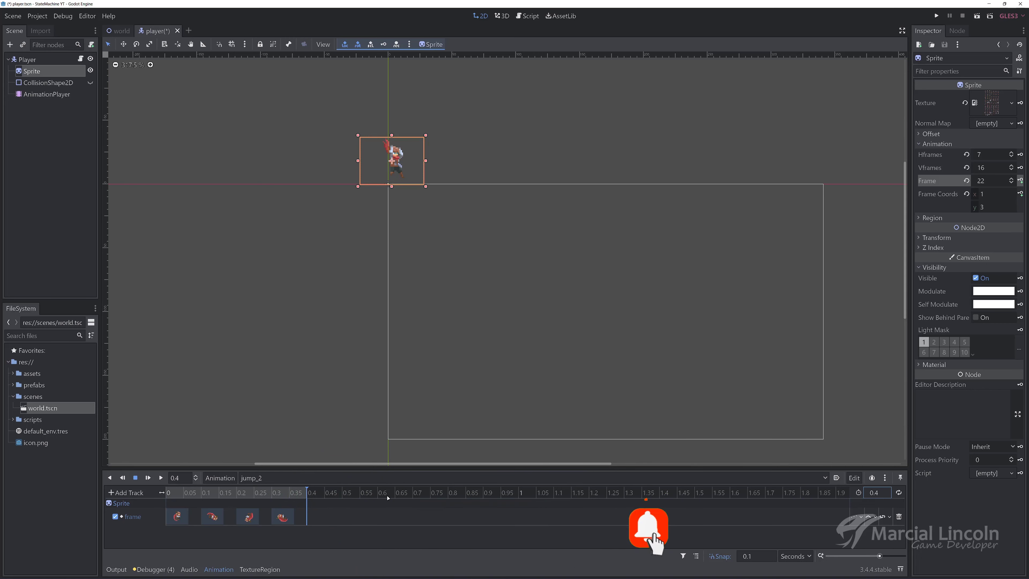
{"action": "left_click", "coordinate": [899, 493]}
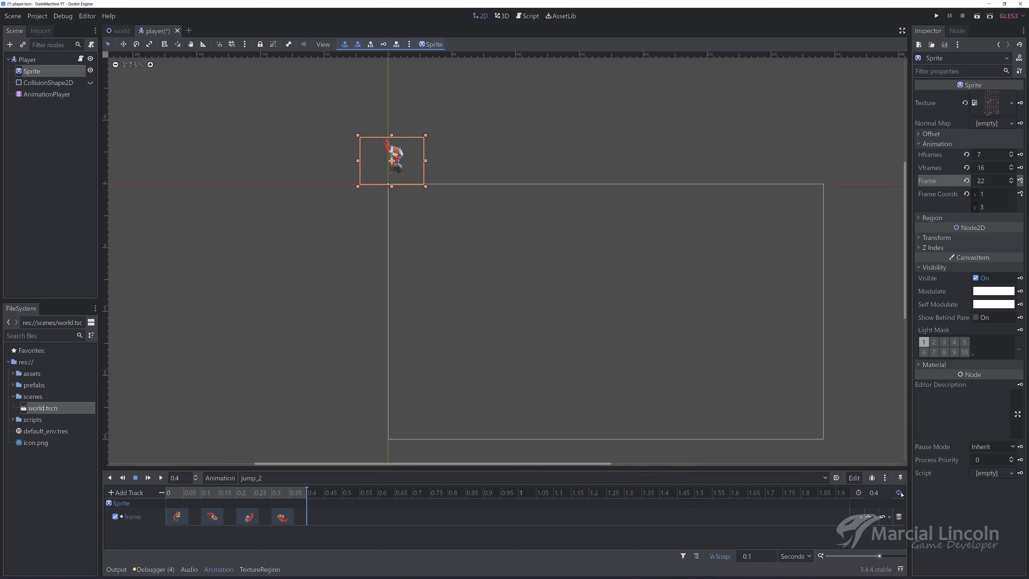
{"action": "left_click", "coordinate": [161, 477]}
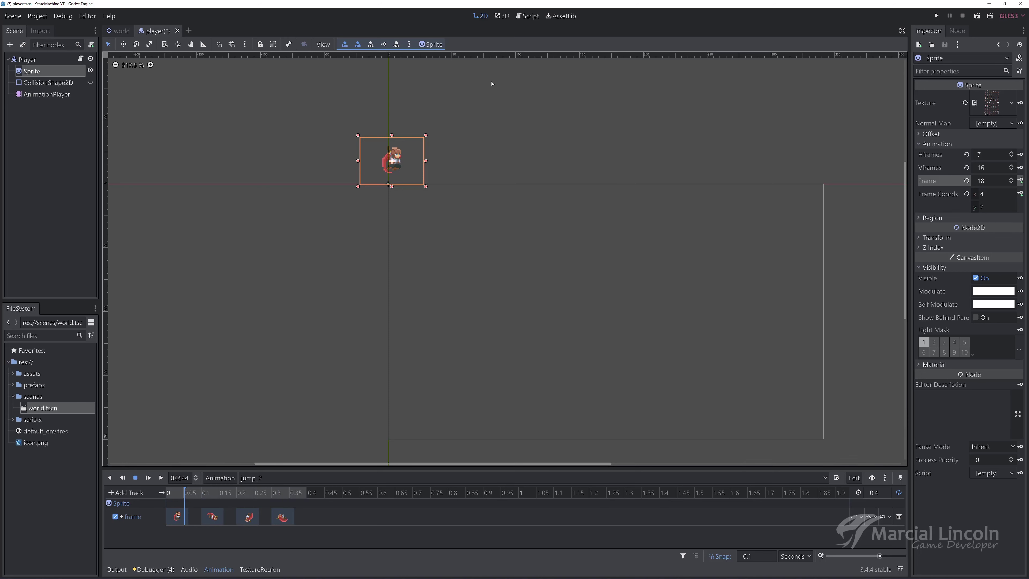
{"action": "left_click", "coordinate": [532, 19]}
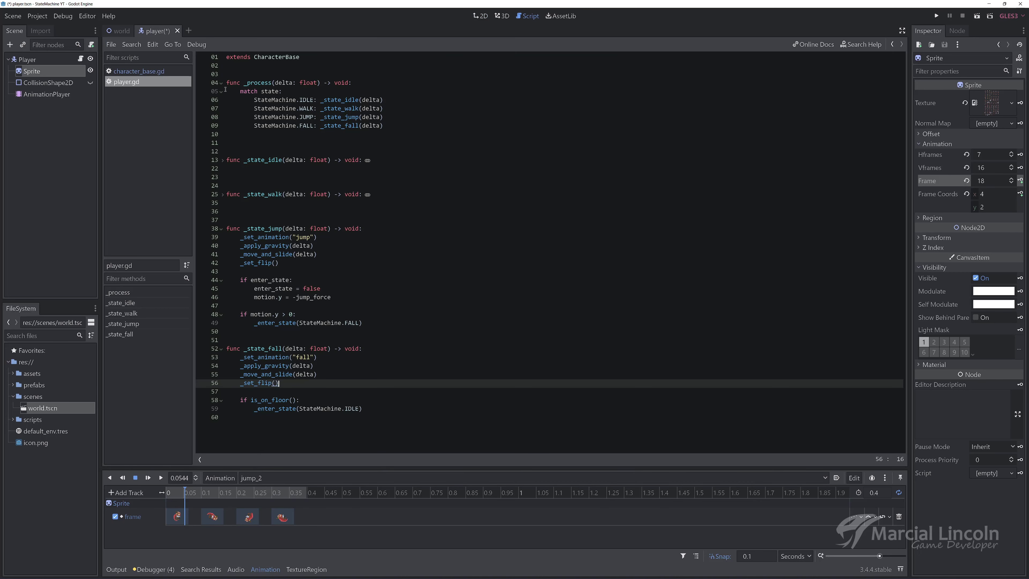
Append JUMP2 to the StateMachine enum in character_base.gd and save.
{"action": "left_click", "coordinate": [153, 72]}
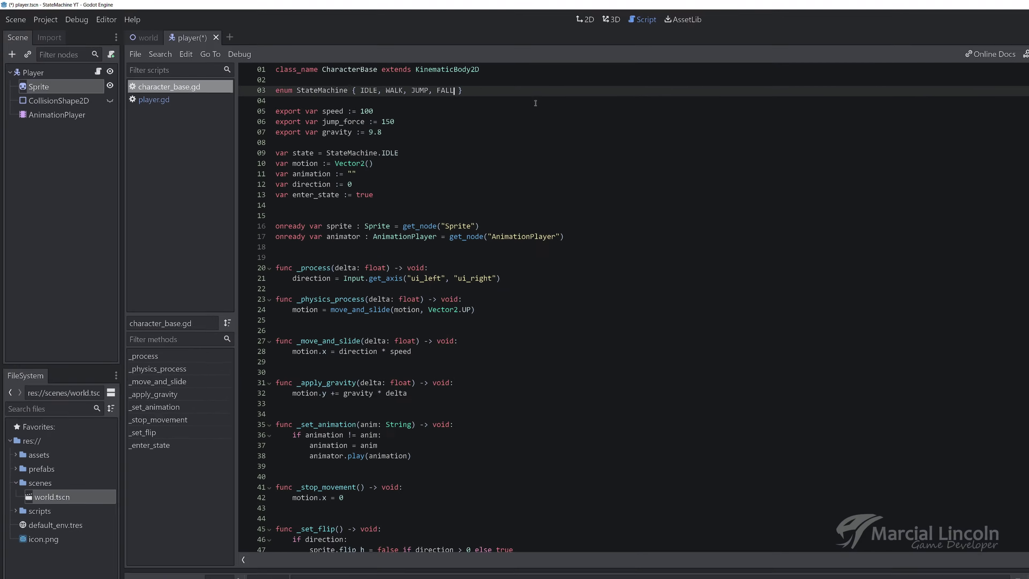
{"action": "type", "text": ", JU"}
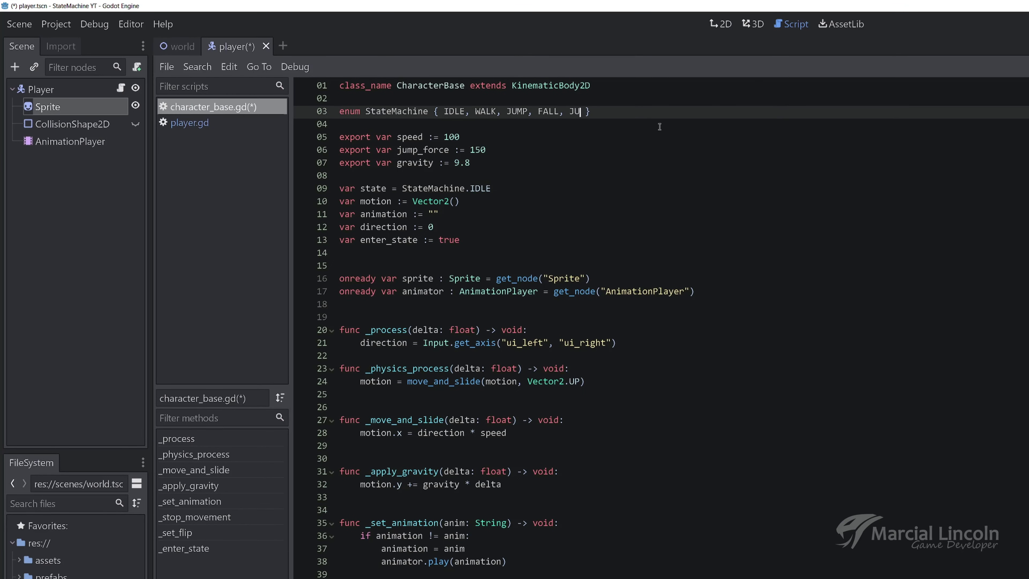
{"action": "type", "text": "MP"}
{"action": "type", "text": "2"}
{"action": "key", "text": "ctrl+s"}
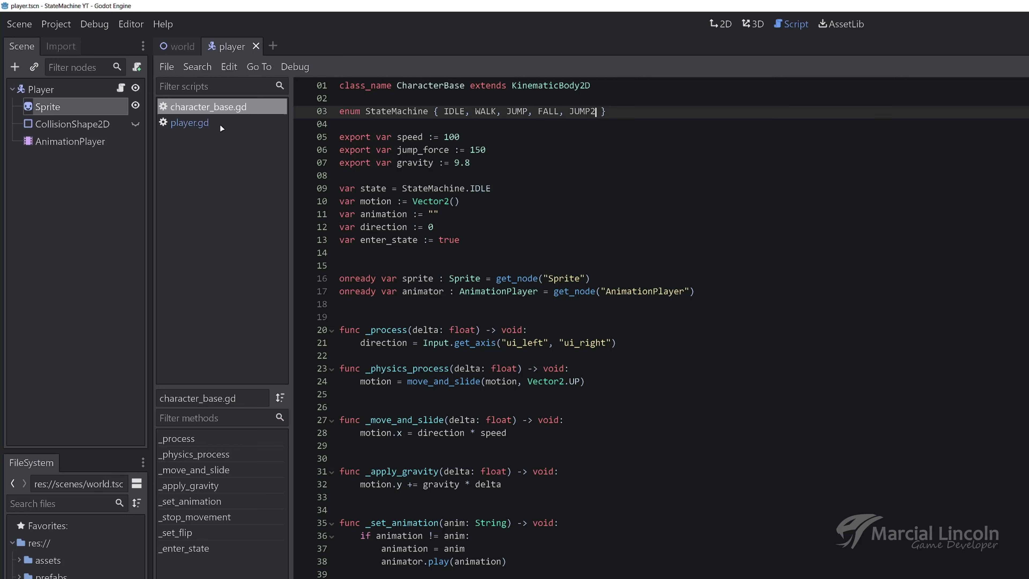
{"action": "left_click", "coordinate": [220, 125]}
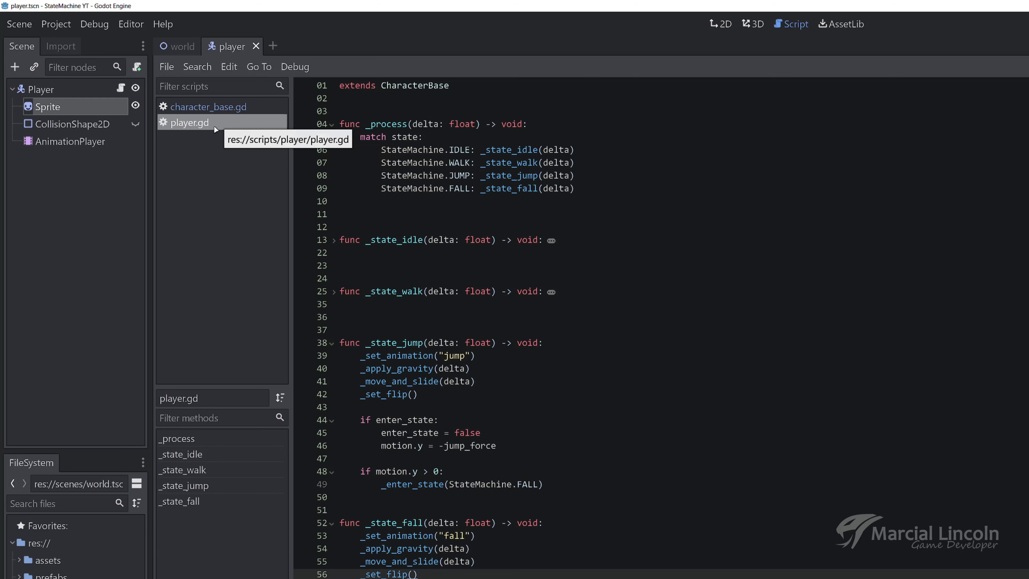
Add 'StateMachine.JUMP2: _state_jump2(delta)' after the FALL case, then fold _state_fall.
{"action": "left_click", "coordinate": [582, 187]}
{"action": "key", "text": "Return"}
{"action": "type", "text": "s"}
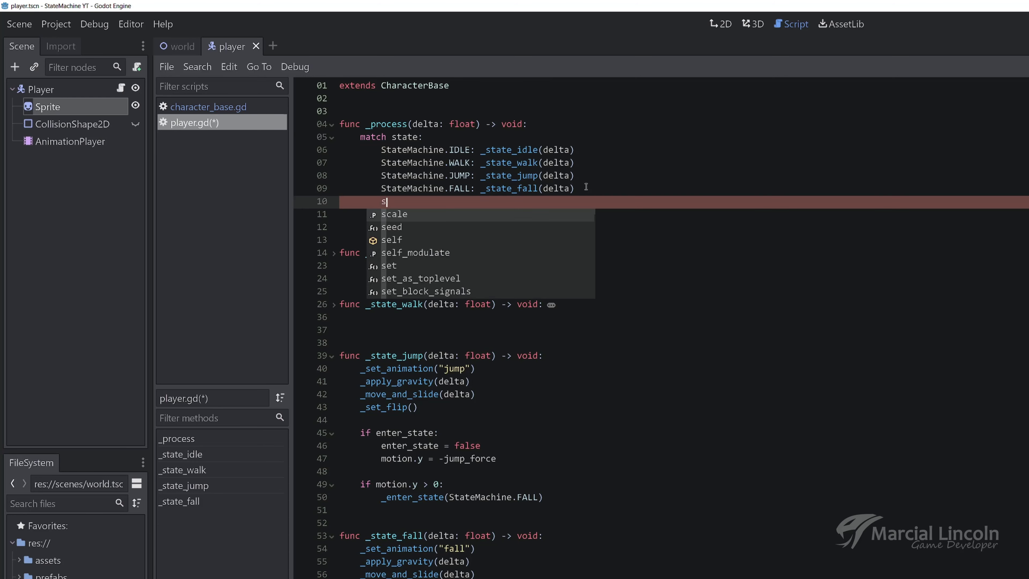
{"action": "type", "text": "tema"}
{"action": "key", "text": "BackSpace"}
{"action": "key", "text": "BackSpace"}
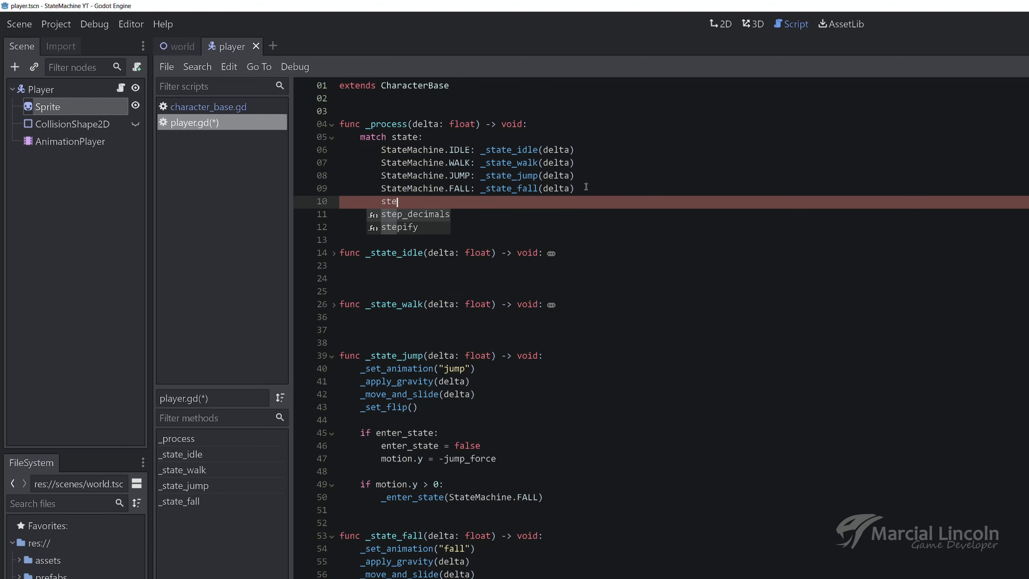
{"action": "key", "text": "BackSpace"}
{"action": "key", "text": "BackSpace"}
{"action": "type", "text": "tatema"}
{"action": "key", "text": "Return"}
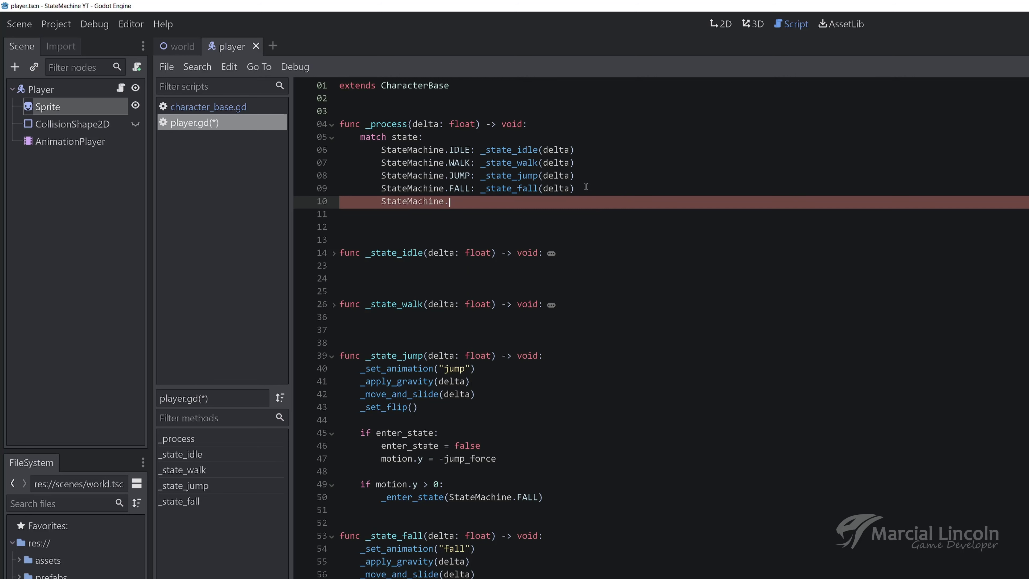
{"action": "type", "text": ".ju"}
{"action": "key", "text": "Escape"}
{"action": "key", "text": "ctrl+space"}
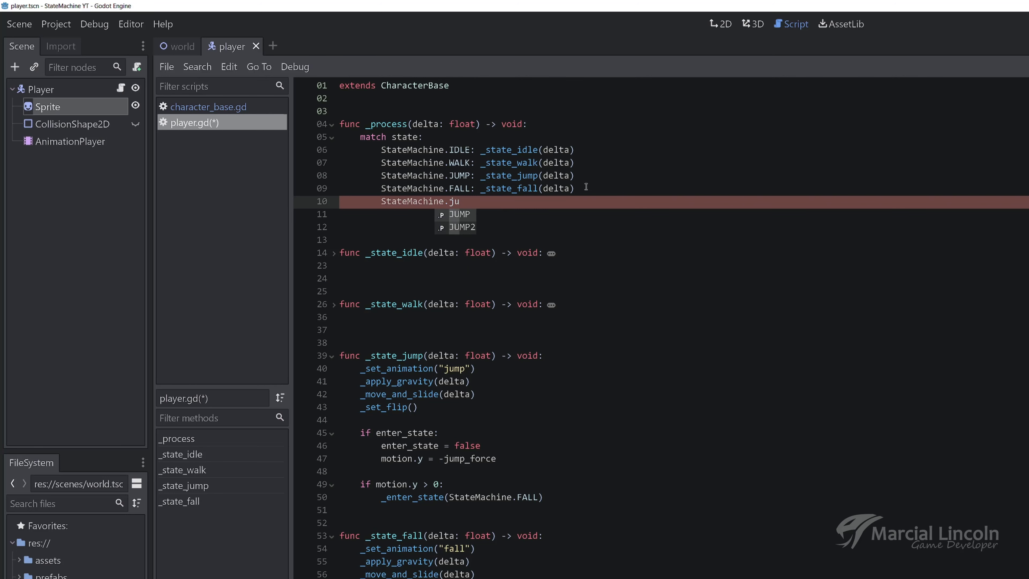
{"action": "key", "text": "Down"}
{"action": "key", "text": "Return"}
{"action": "type", "text": ": "}
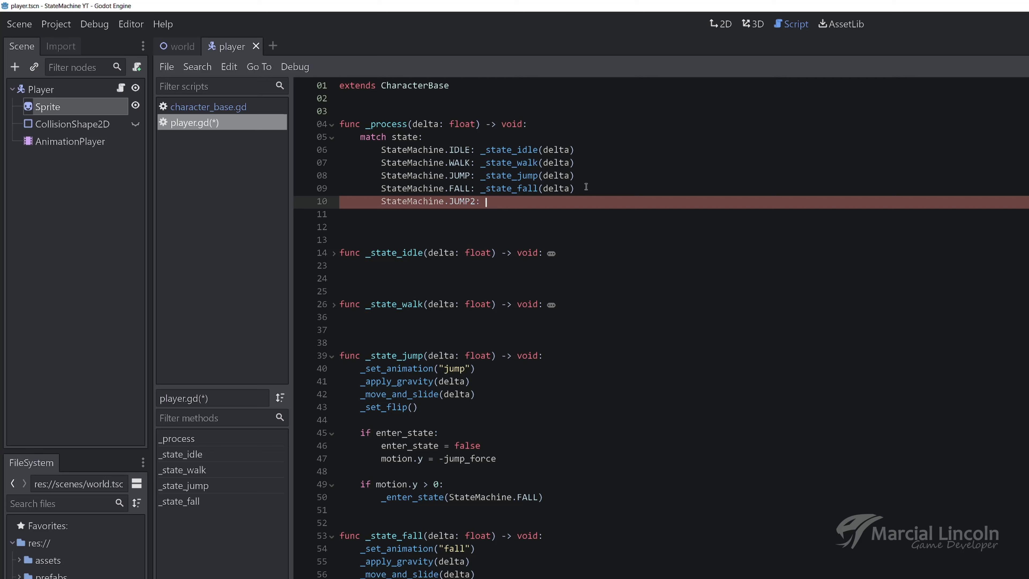
{"action": "type", "text": "_state"}
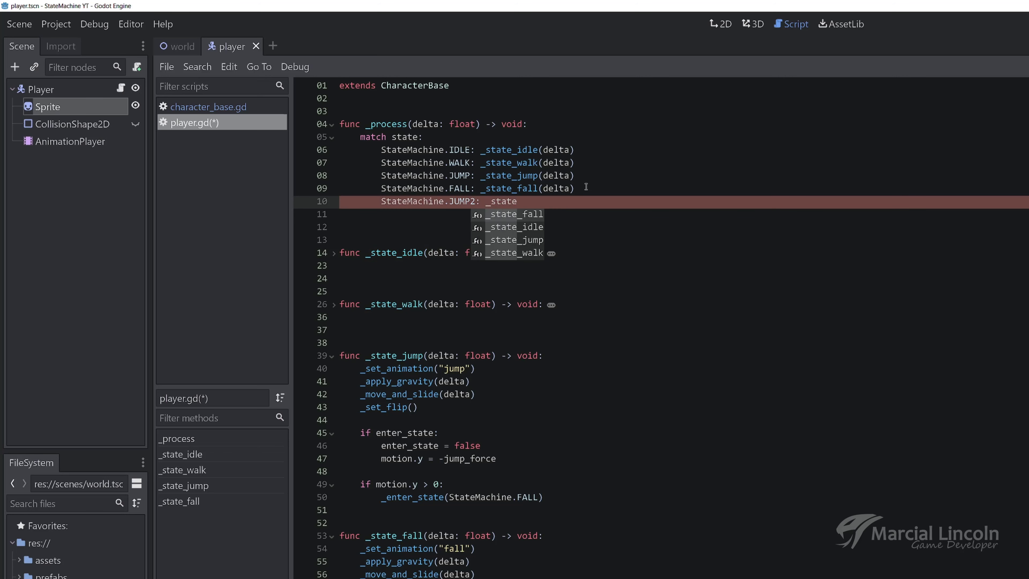
{"action": "type", "text": "_jump"}
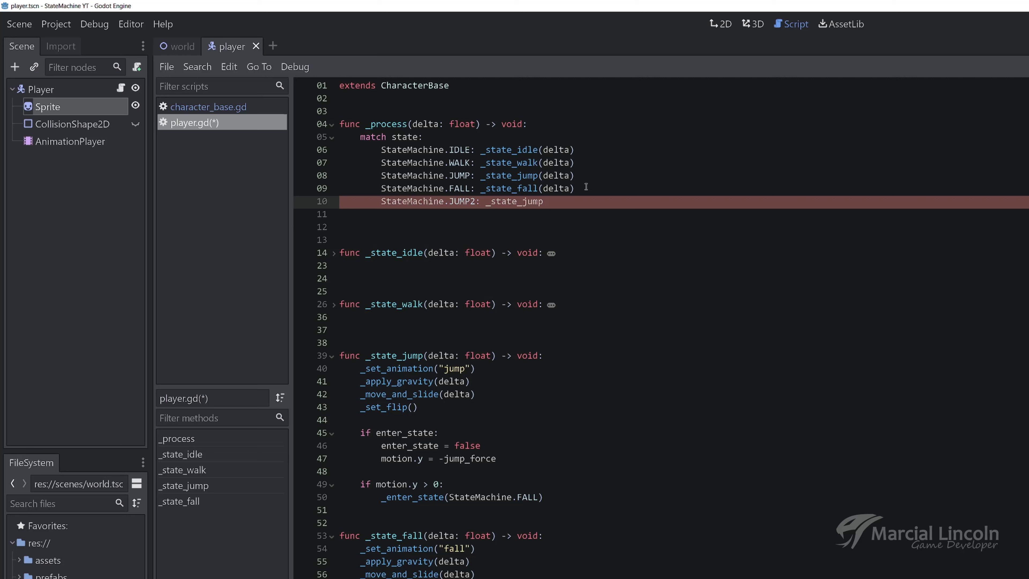
{"action": "type", "text": "2(delta"}
{"action": "left_click", "coordinate": [331, 536]}
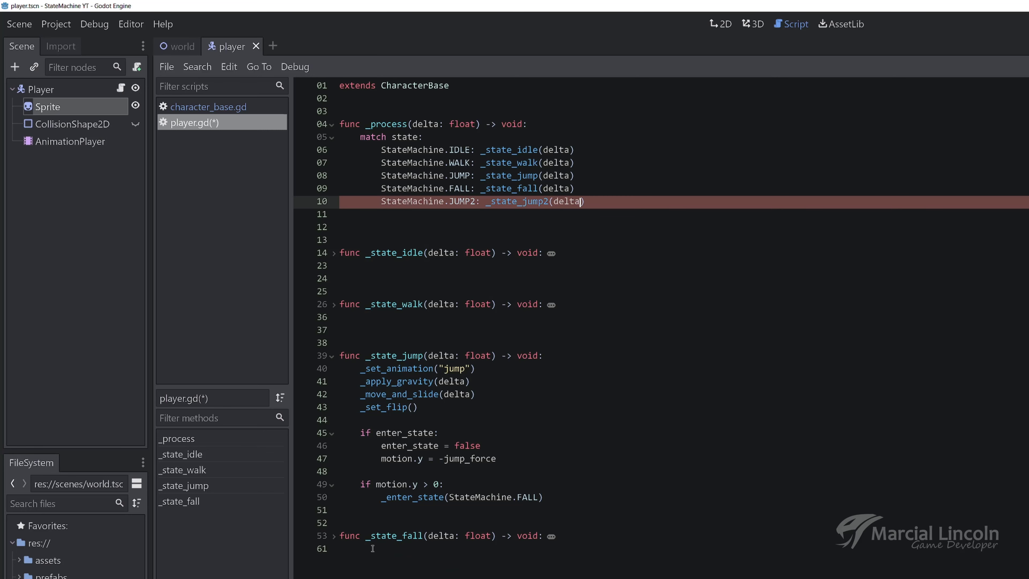
{"action": "left_click", "coordinate": [340, 549]}
Declare func _state_jump2(delta: float) -> void: at the end of player.gd.
{"action": "key", "text": "Return"}
{"action": "key", "text": "Return"}
{"action": "key", "text": "Return"}
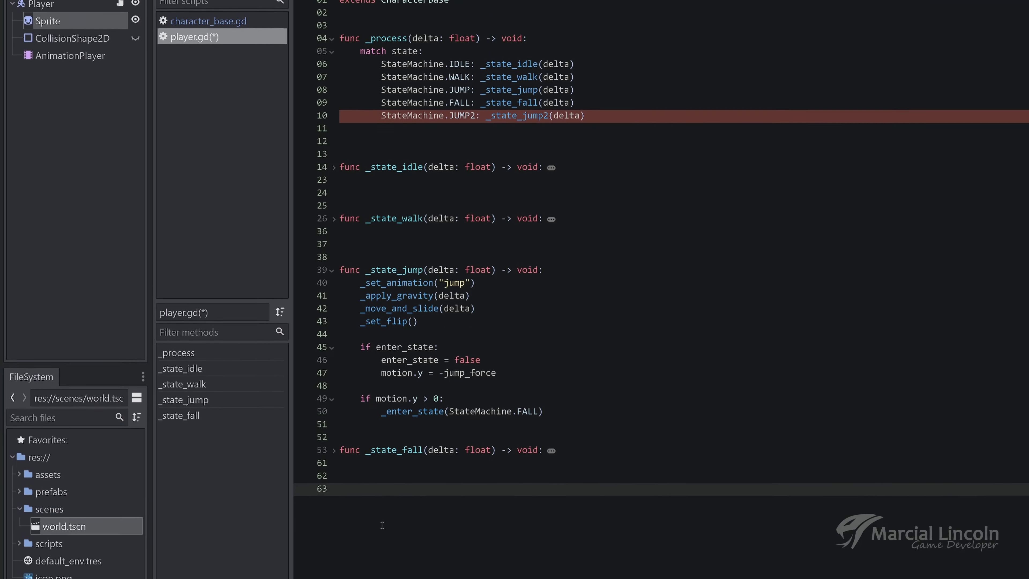
{"action": "type", "text": "func state"}
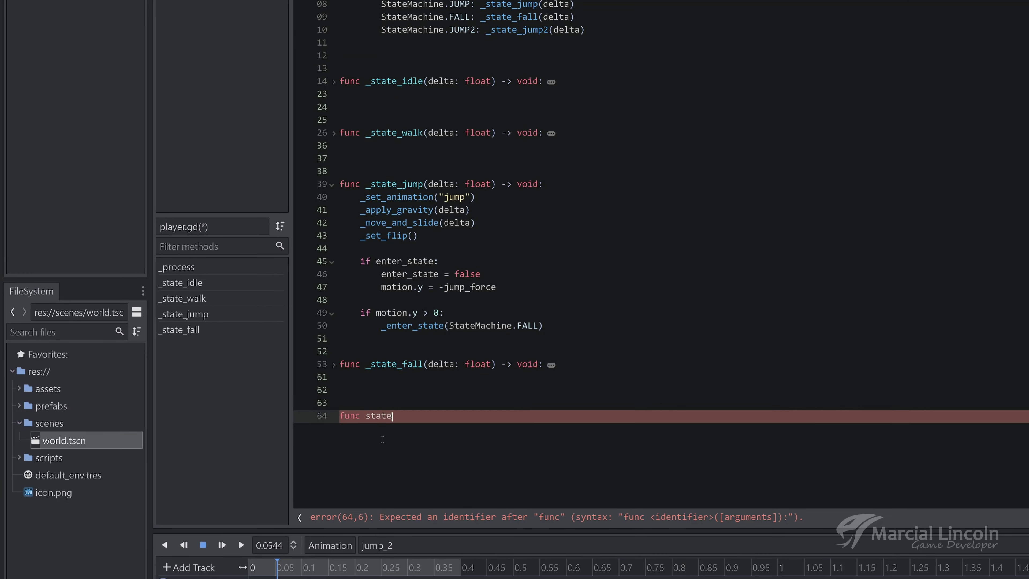
{"action": "key", "text": "BackSpace"}
{"action": "key", "text": "BackSpace"}
{"action": "key", "text": "BackSpace"}
{"action": "key", "text": "BackSpace"}
{"action": "key", "text": "BackSpace"}
{"action": "type", "text": "_sta"}
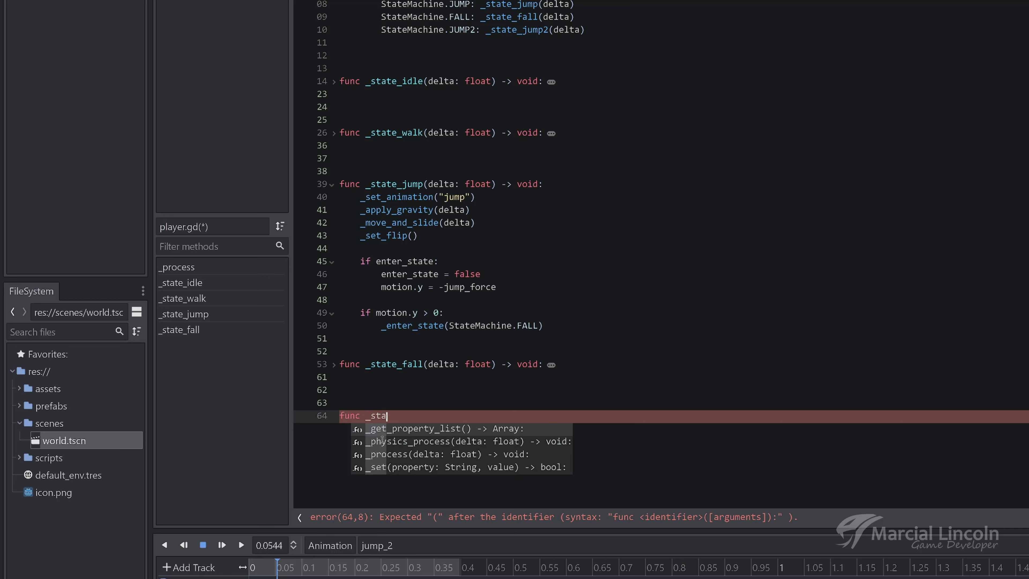
{"action": "type", "text": "te_jump"}
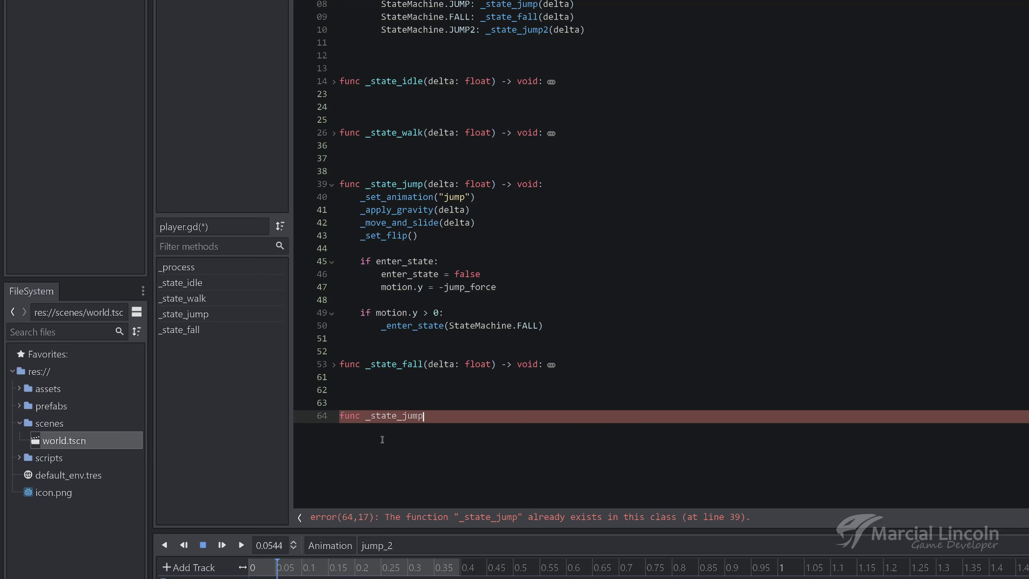
{"action": "type", "text": "2*"}
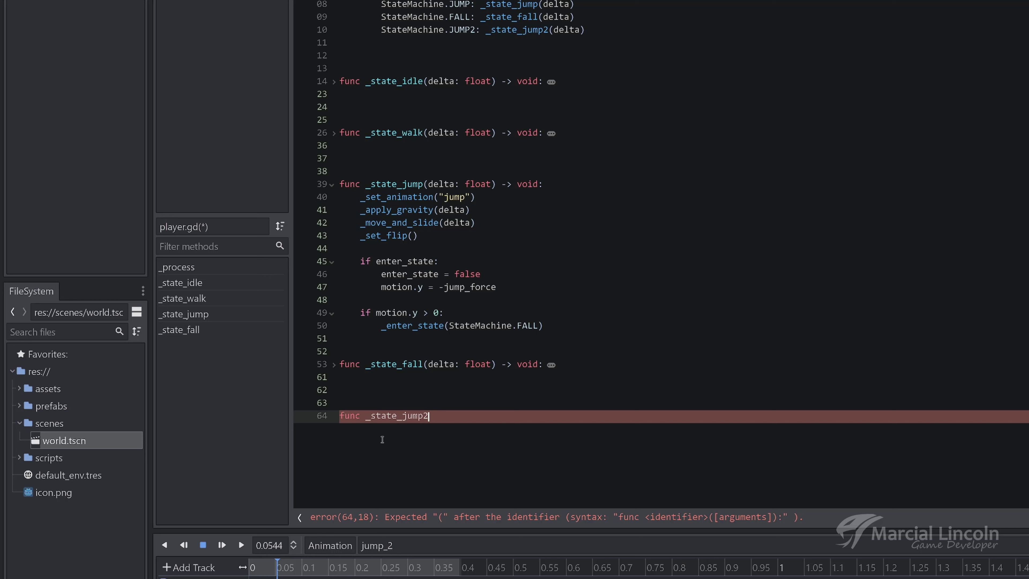
{"action": "type", "text": "("}
{"action": "type", "text": "delta: f"}
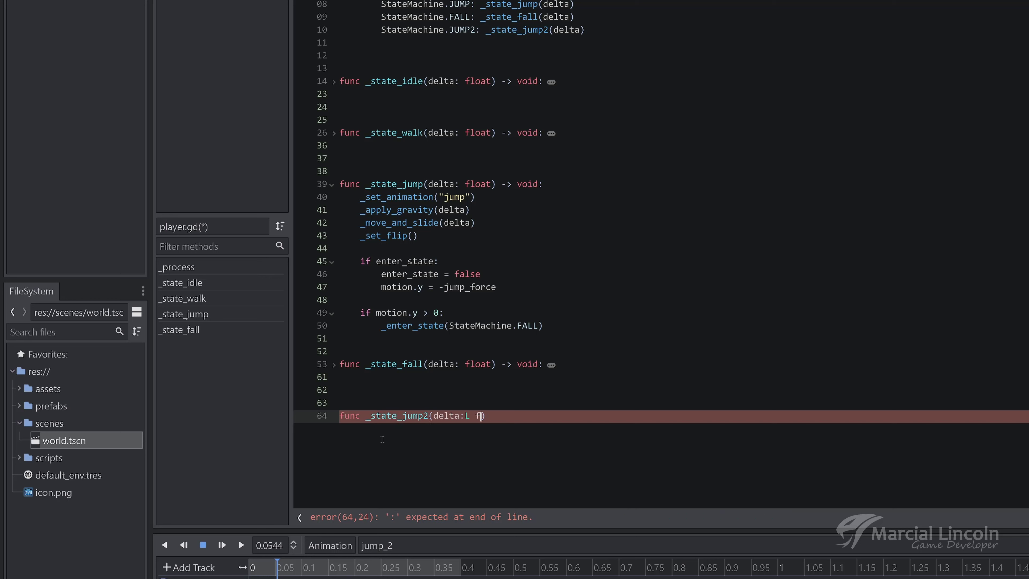
{"action": "type", "text": "o"}
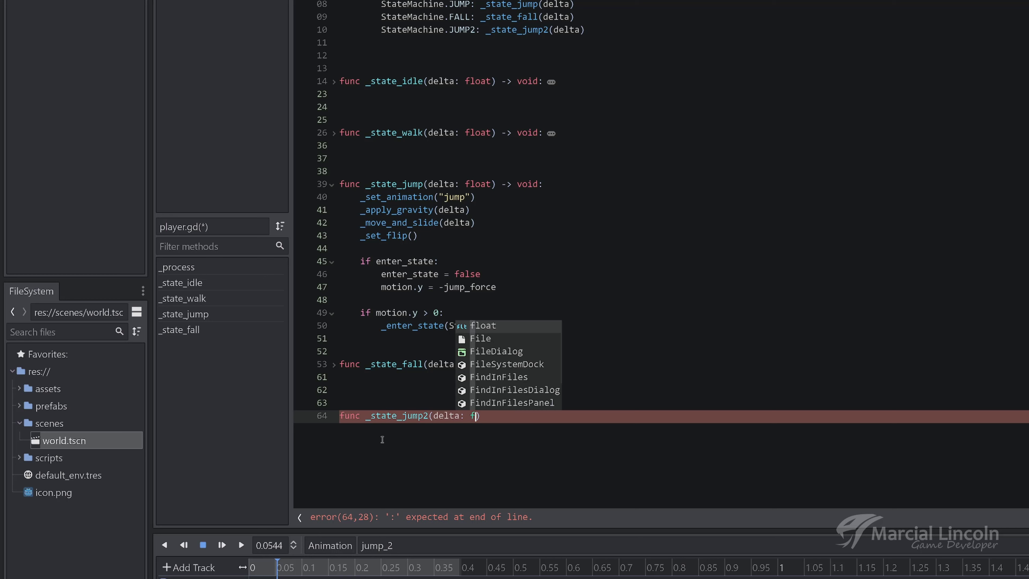
{"action": "key", "text": "Return"}
{"action": "type", "text": ") -> v"}
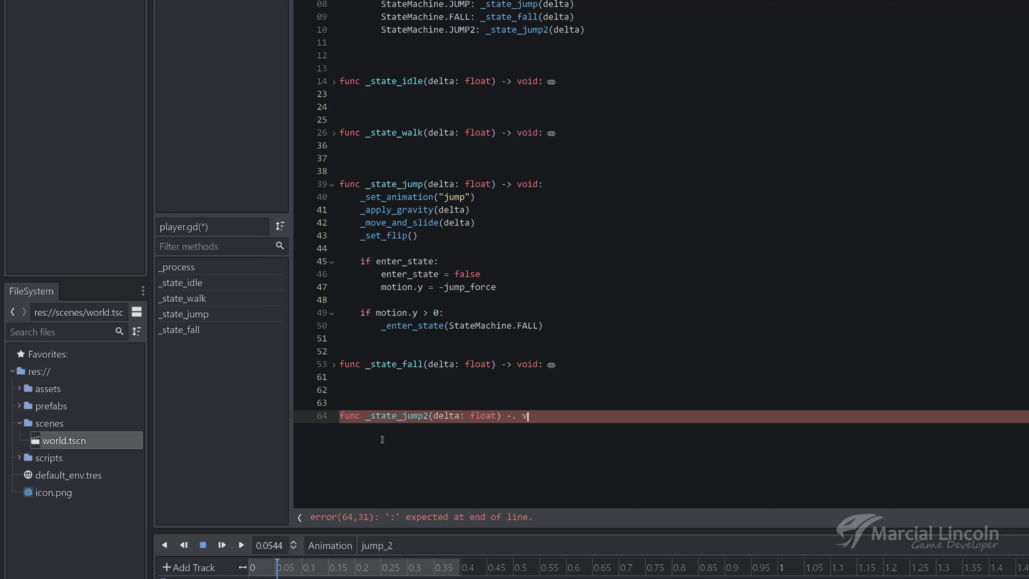
{"action": "type", "text": "oid"}
{"action": "key", "text": "BackSpace"}
{"action": "key", "text": "BackSpace"}
{"action": "key", "text": "BackSpace"}
{"action": "key", "text": "BackSpace"}
{"action": "key", "text": "BackSpace"}
{"action": "type", "text": "."}
{"action": "key", "text": "BackSpace"}
{"action": "type", "text": ">"}
{"action": "type", "text": " void:"}
{"action": "key", "text": "Return"}
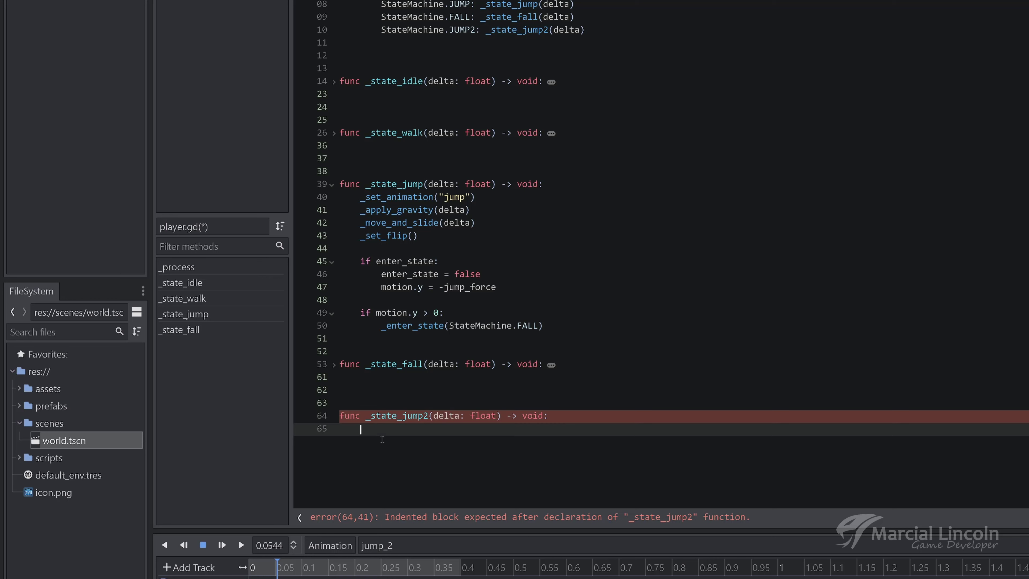
Make _state_jump2 call _set_animation("jump2") and _apply_gravity(delta).
{"action": "type", "text": "_"}
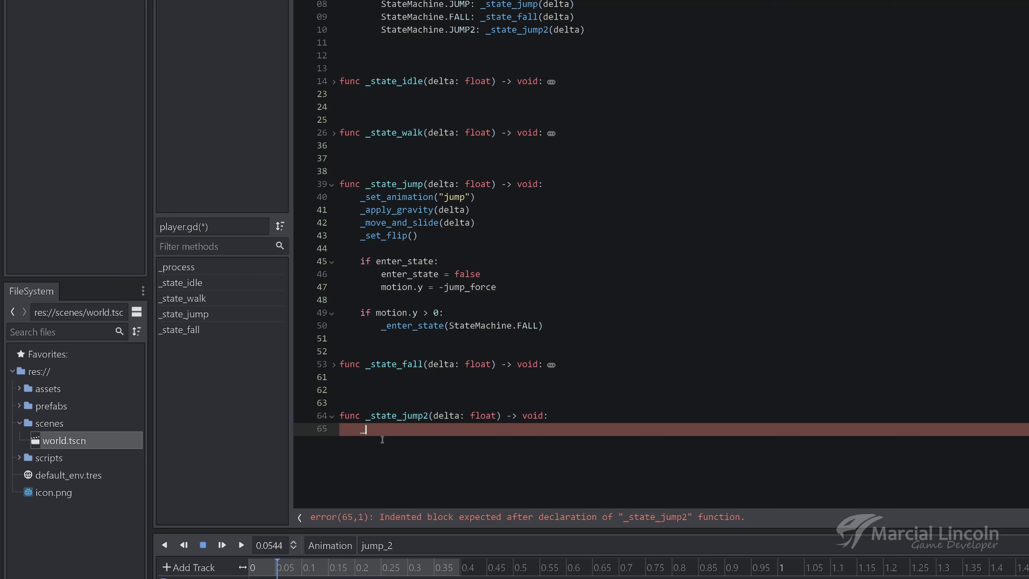
{"action": "type", "text": "set"}
{"action": "key", "text": "Return"}
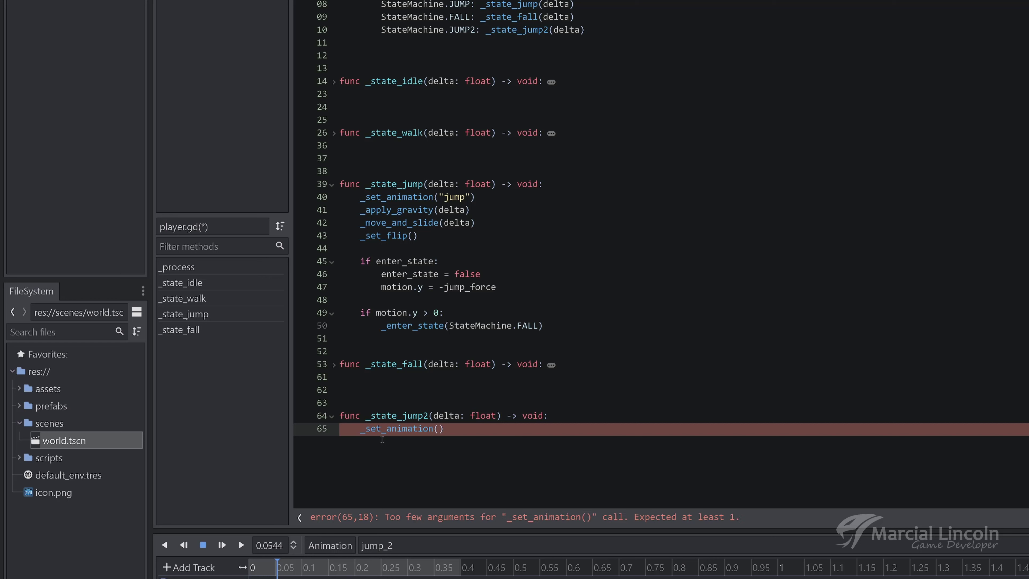
{"action": "type", "text": "\"jump2"}
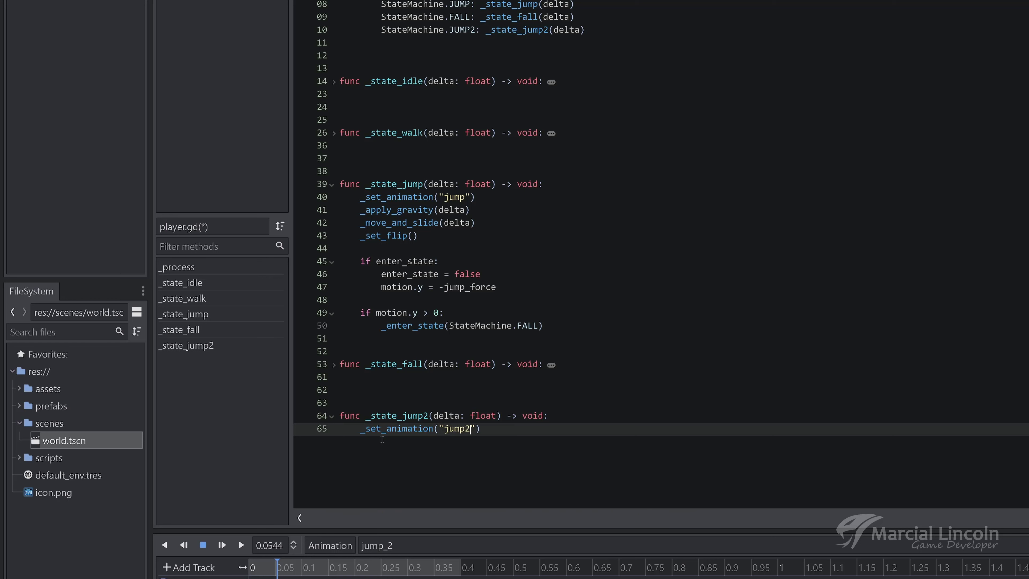
{"action": "key", "text": "End"}
{"action": "key", "text": "Return"}
{"action": "type", "text": "_"}
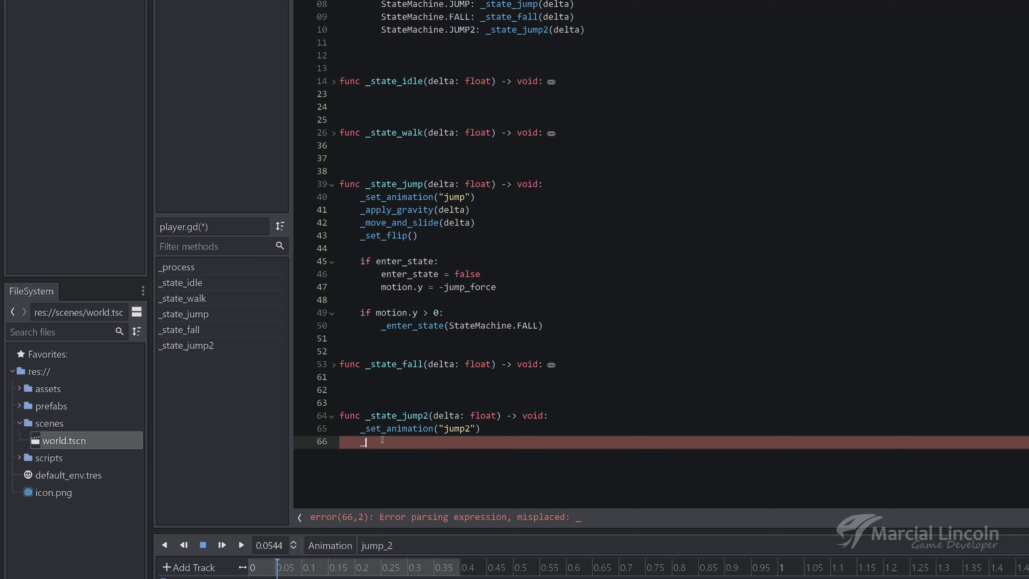
{"action": "type", "text": "appl"}
{"action": "key", "text": "Return"}
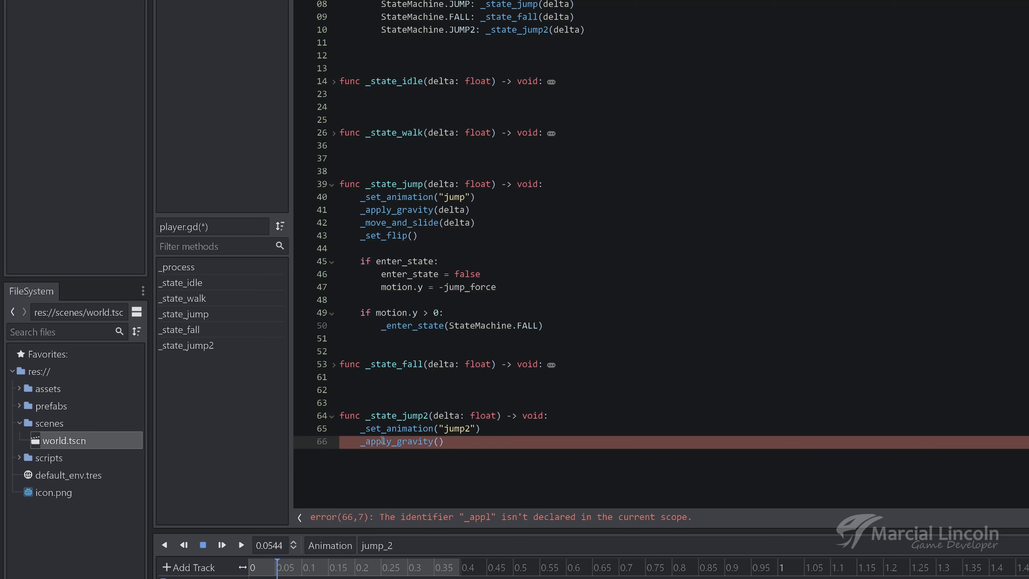
{"action": "type", "text": "delta"}
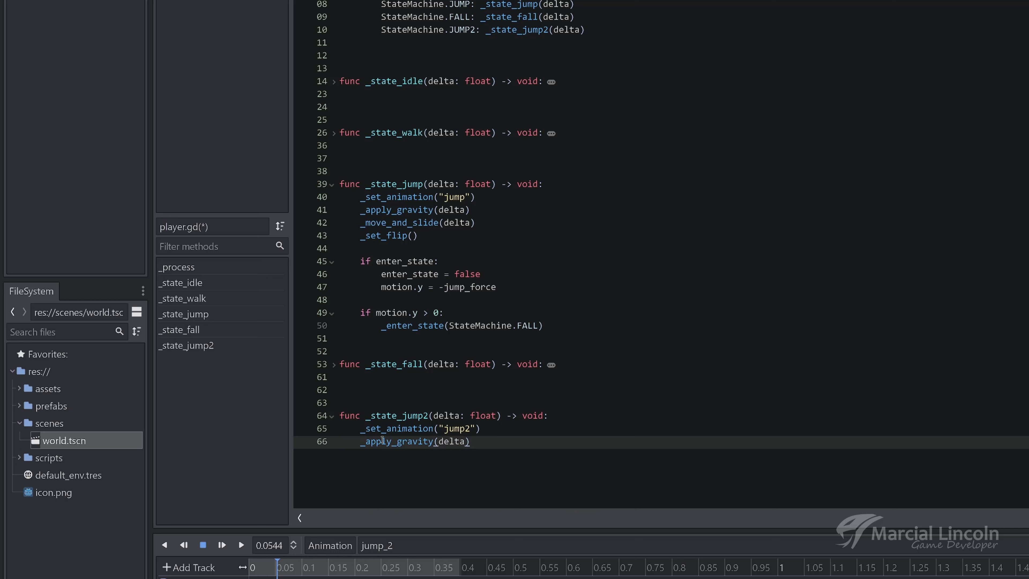
Copy the motion.y > 0 FALL check from _state_jump into _state_jump2.
{"action": "left_click", "coordinate": [334, 365]}
{"action": "scroll", "coordinate": [585, 412], "scroll_direction": "down", "scroll_amount": 1}
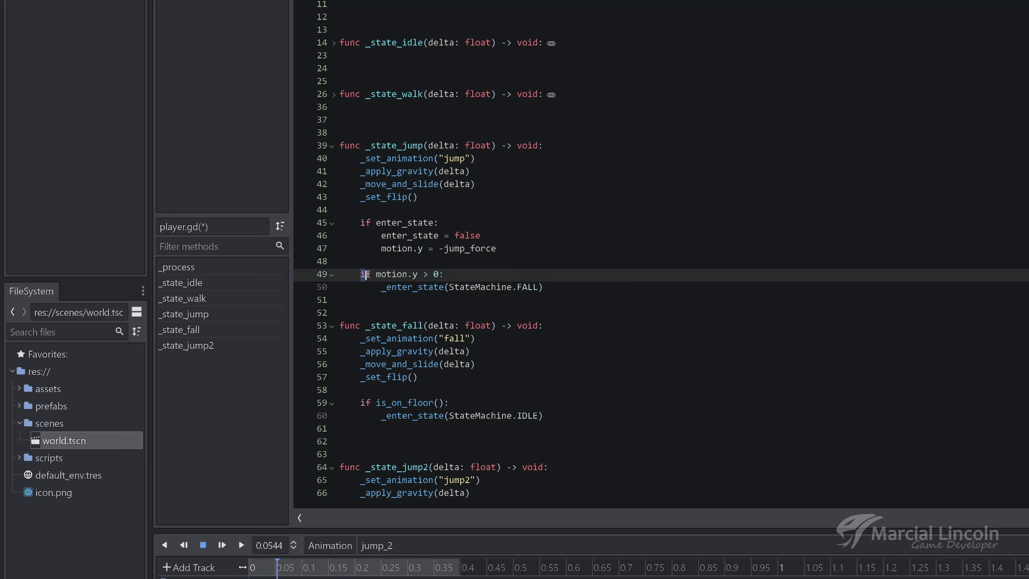
{"action": "left_click_drag", "start_coordinate": [360, 275], "coordinate": [551, 286]}
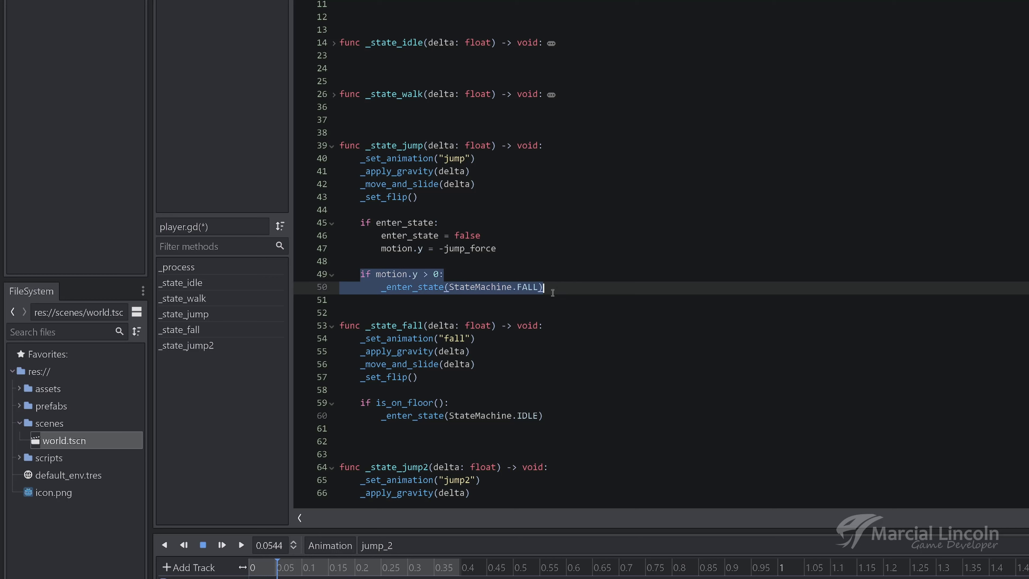
{"action": "left_click", "coordinate": [497, 491]}
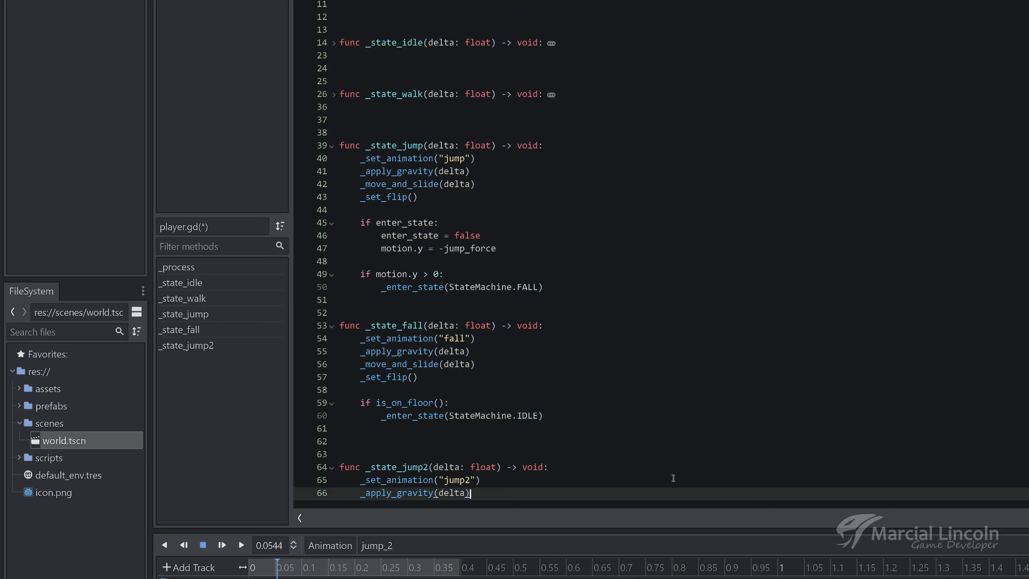
{"action": "key", "text": "Return"}
{"action": "key", "text": "Return"}
{"action": "type", "text": "if motion.y > 0: \t\t_enter_state(StateMachine.FALL)"}
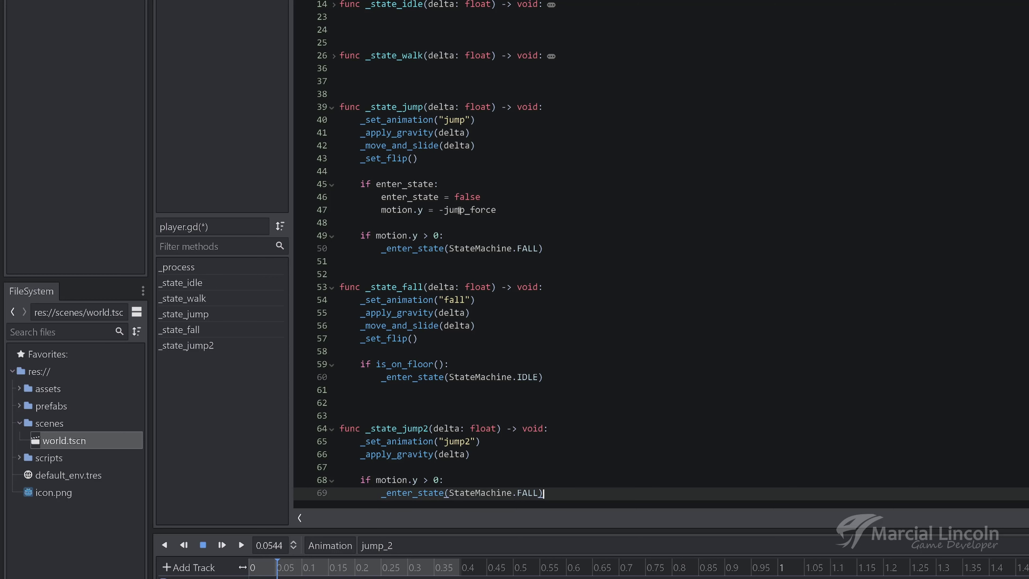
Copy the enter_state block with -jump_force into _state_jump2 after the gravity call.
{"action": "left_click_drag", "start_coordinate": [360, 184], "coordinate": [497, 210]}
{"action": "key", "text": "ctrl+c"}
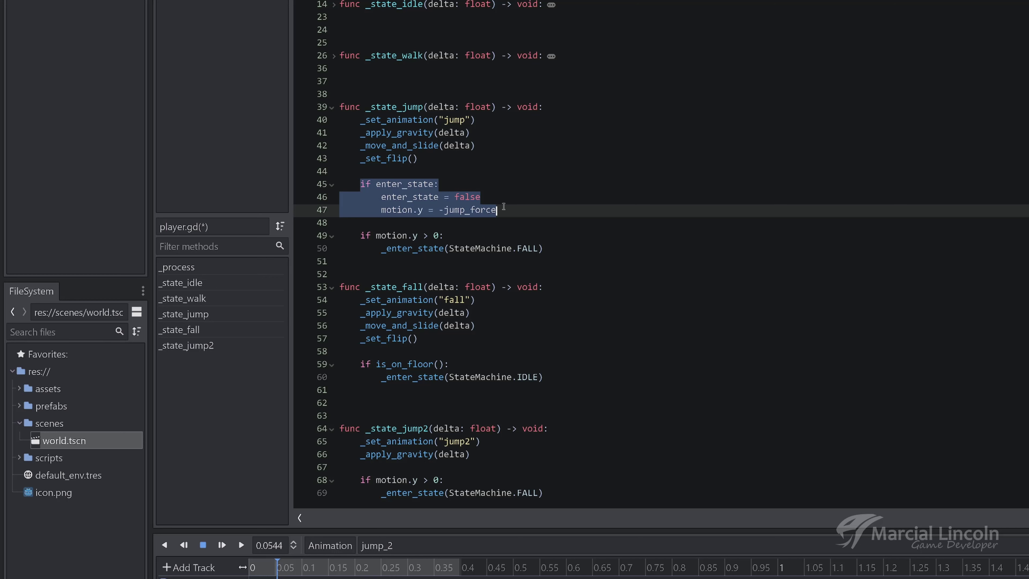
{"action": "left_click", "coordinate": [483, 453]}
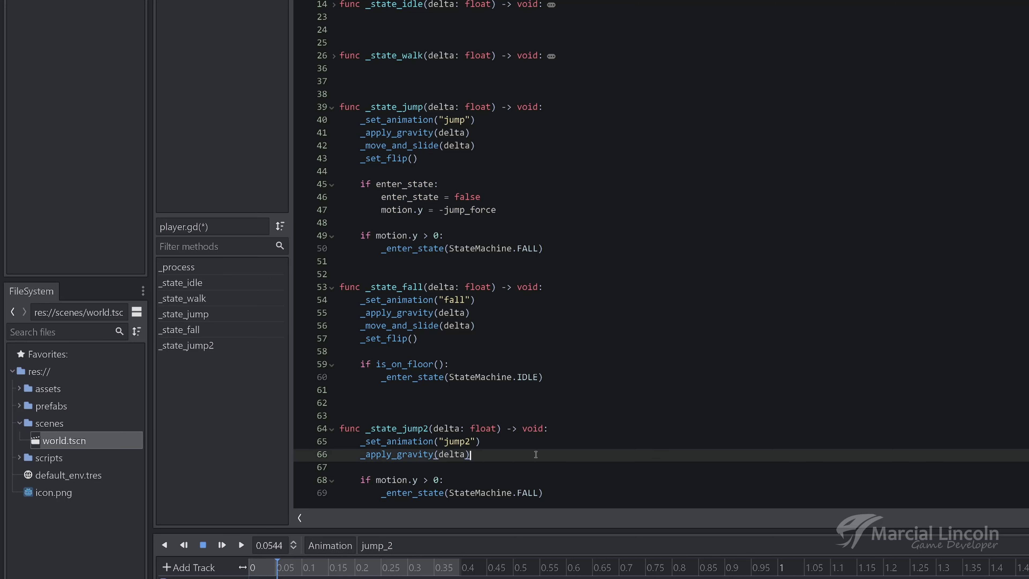
{"action": "key", "text": "Return"}
{"action": "key", "text": "Return"}
{"action": "key", "text": "ctrl+v"}
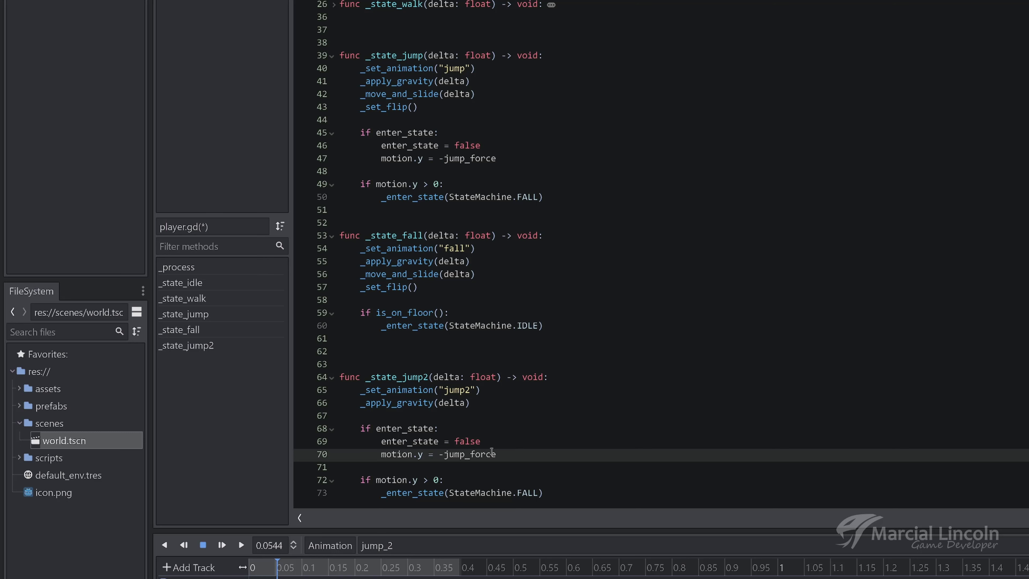
{"action": "scroll", "coordinate": [491, 451], "scroll_direction": "up", "scroll_amount": 3}
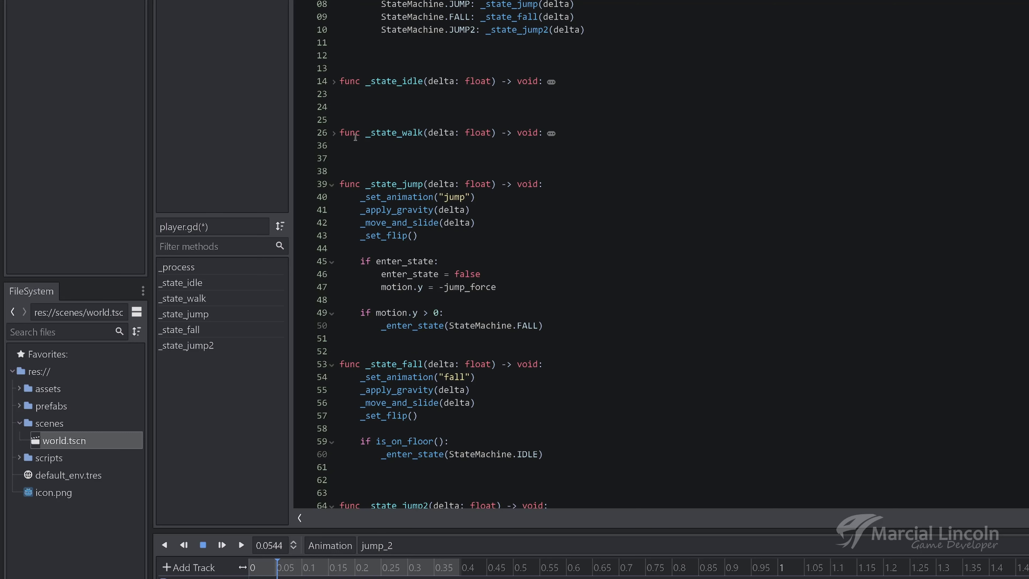
Unfold _state_idle and _state_walk, and change StateMachine.JUMP on line 35 to StateMachine.JUMP2.
{"action": "left_click", "coordinate": [334, 82]}
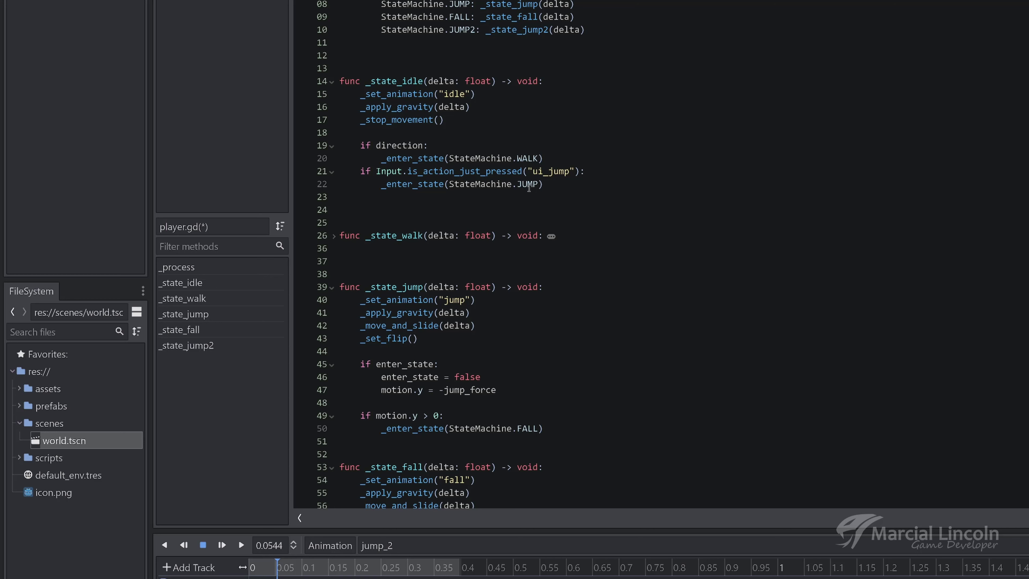
{"action": "scroll", "coordinate": [558, 215], "scroll_direction": "down", "scroll_amount": 3}
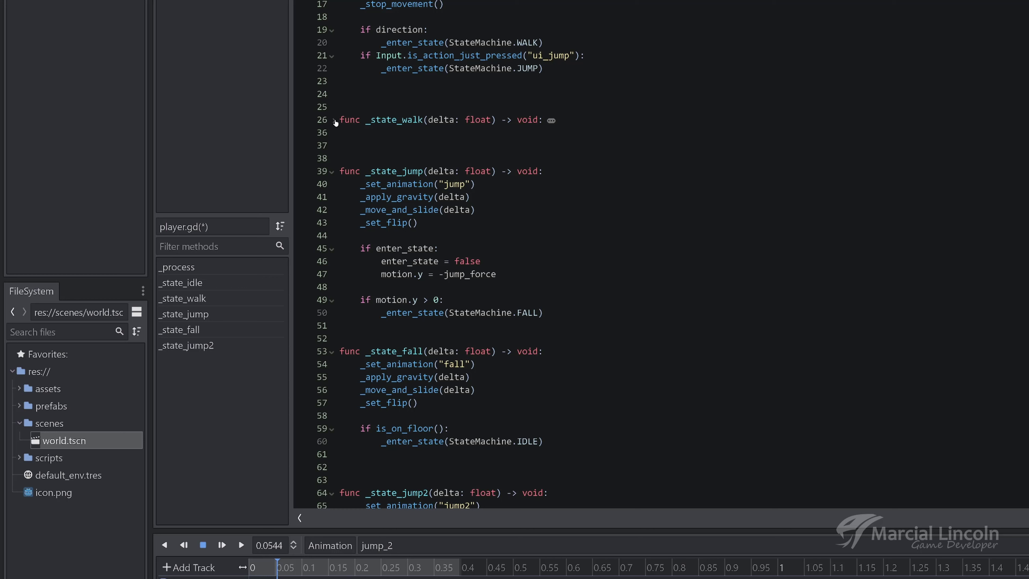
{"action": "left_click", "coordinate": [334, 121]}
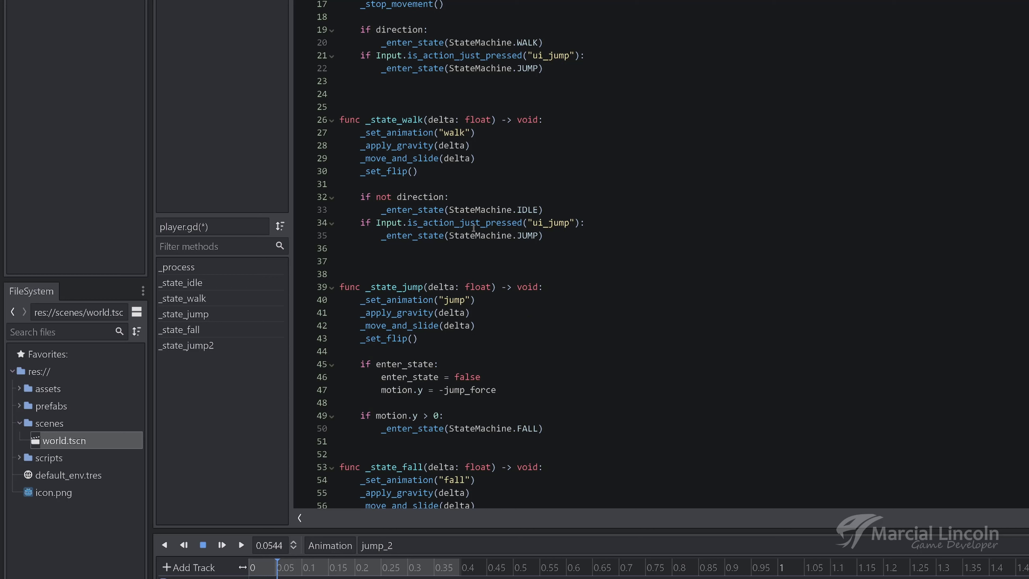
{"action": "double_click", "coordinate": [527, 237]}
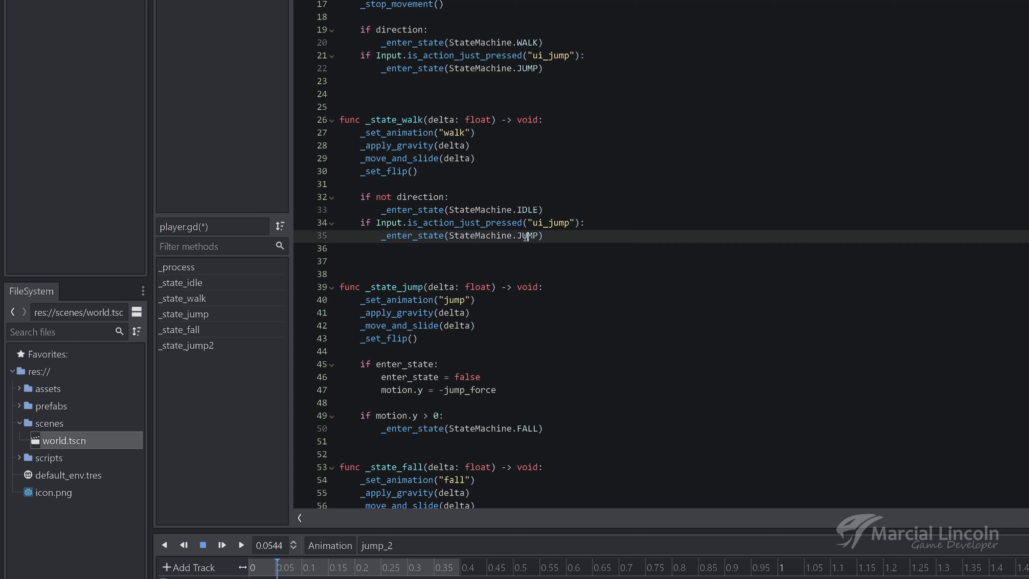
{"action": "type", "text": "hyu"}
{"action": "key", "text": "BackSpace"}
{"action": "key", "text": "BackSpace"}
{"action": "key", "text": "BackSpace"}
{"action": "type", "text": "jump"}
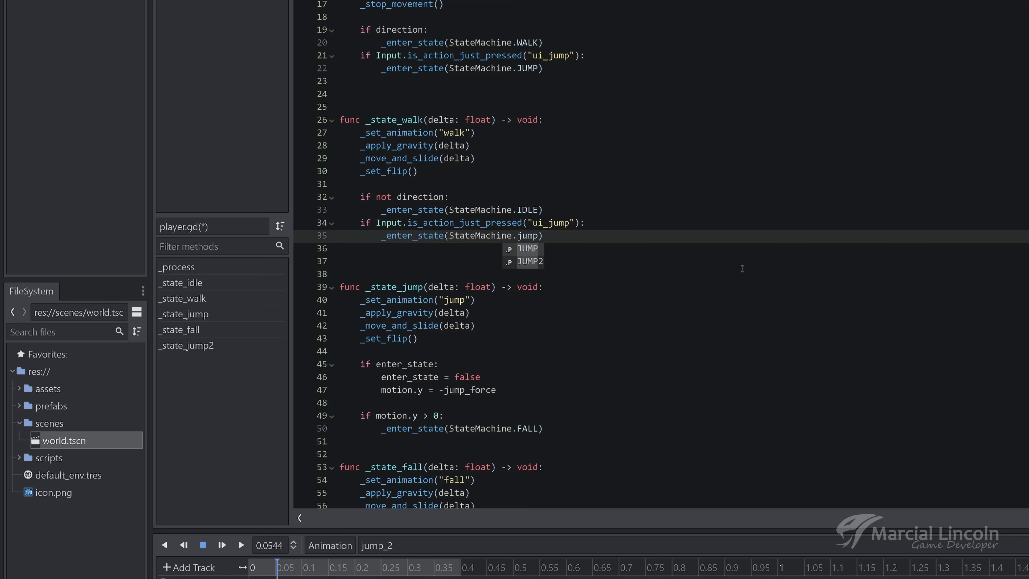
{"action": "key", "text": "Down"}
{"action": "key", "text": "Return"}
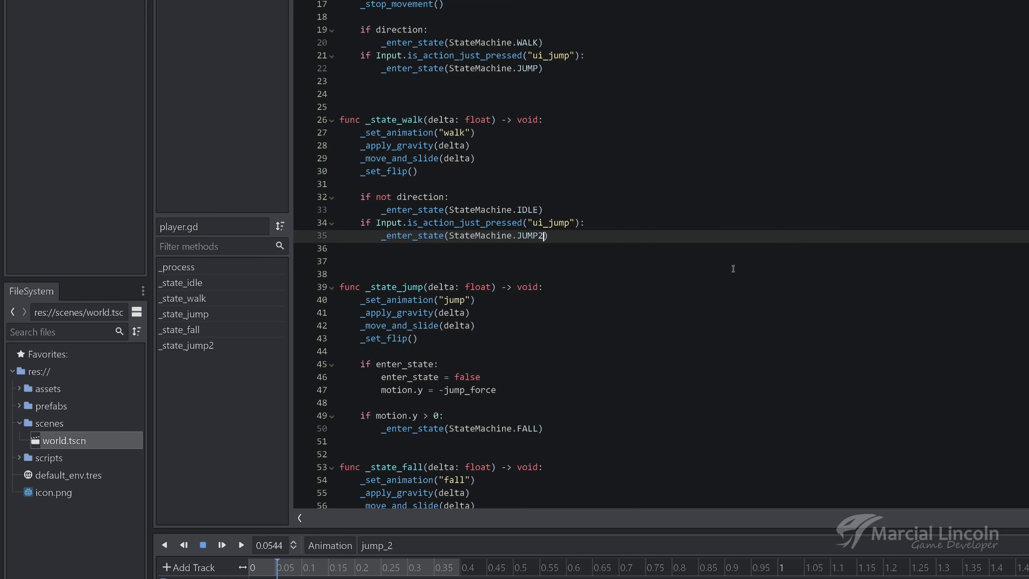
Insert a blank line after line 50 in player.gd.
{"action": "scroll", "coordinate": [722, 274], "scroll_direction": "down", "scroll_amount": 3}
{"action": "scroll", "coordinate": [722, 273], "scroll_direction": "down", "scroll_amount": 1}
{"action": "scroll", "coordinate": [722, 274], "scroll_direction": "down", "scroll_amount": 2}
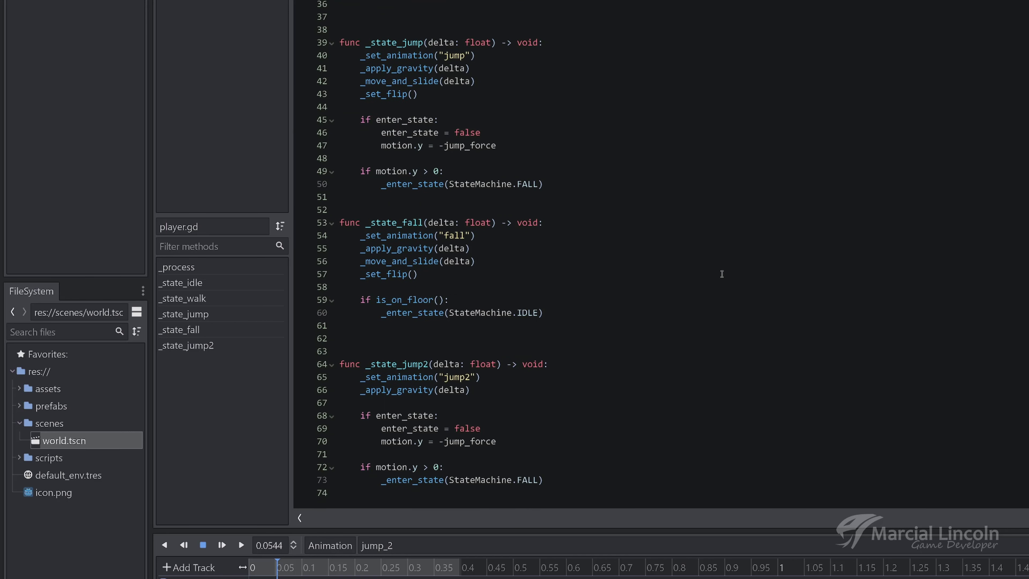
{"action": "left_click", "coordinate": [567, 187]}
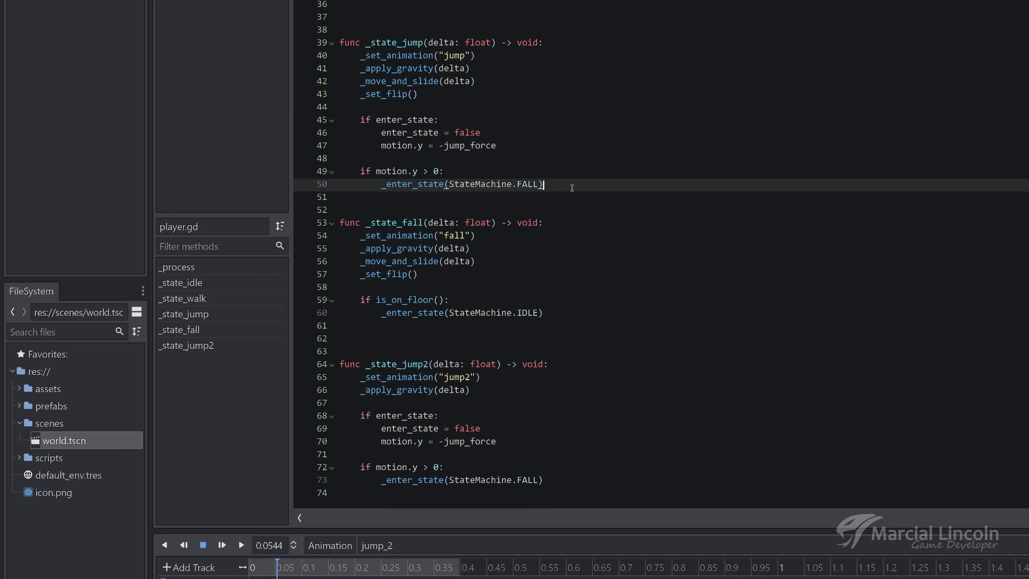
{"action": "key", "text": "Return"}
{"action": "scroll", "coordinate": [619, 246], "scroll_direction": "down", "scroll_amount": 1}
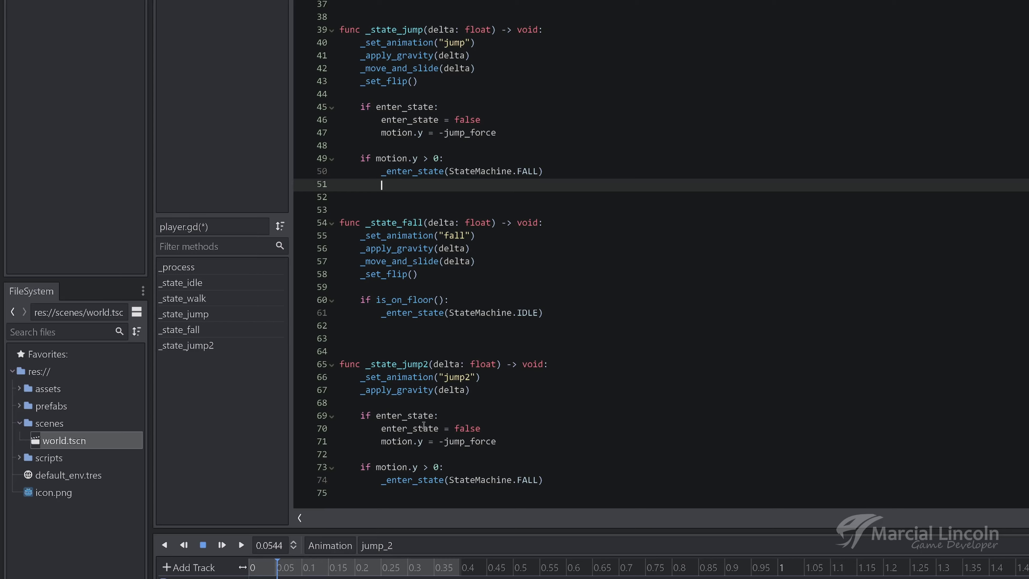
Save player.gd, run the game, and make the character jump twice.
{"action": "key", "text": "ctrl+s"}
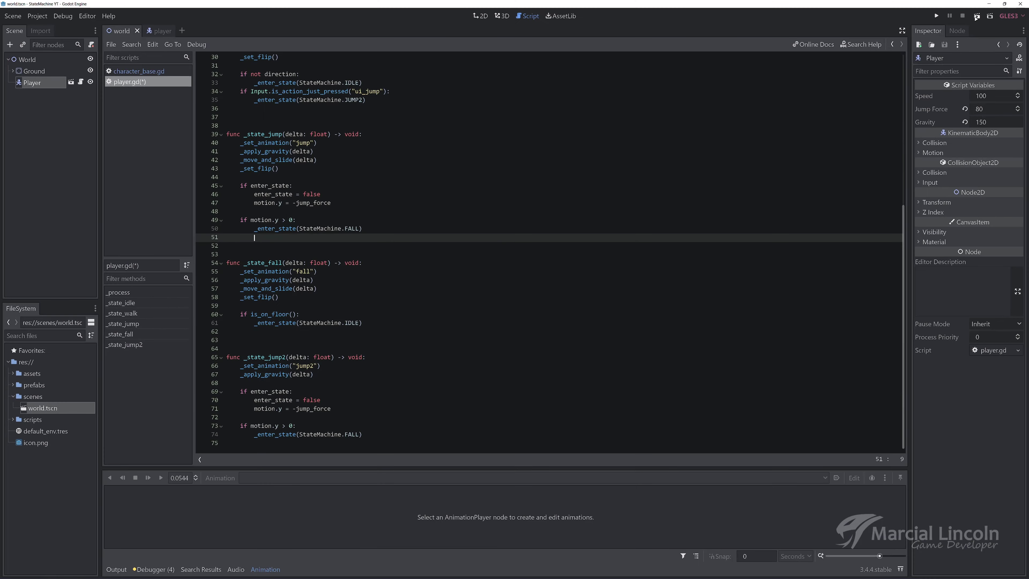
{"action": "left_click", "coordinate": [977, 16]}
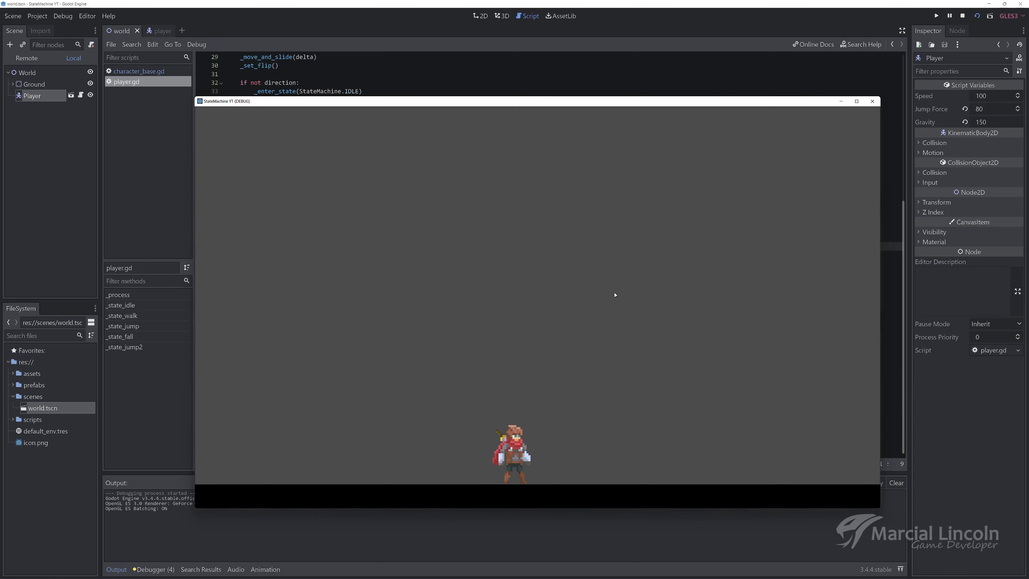
{"action": "key", "text": "space"}
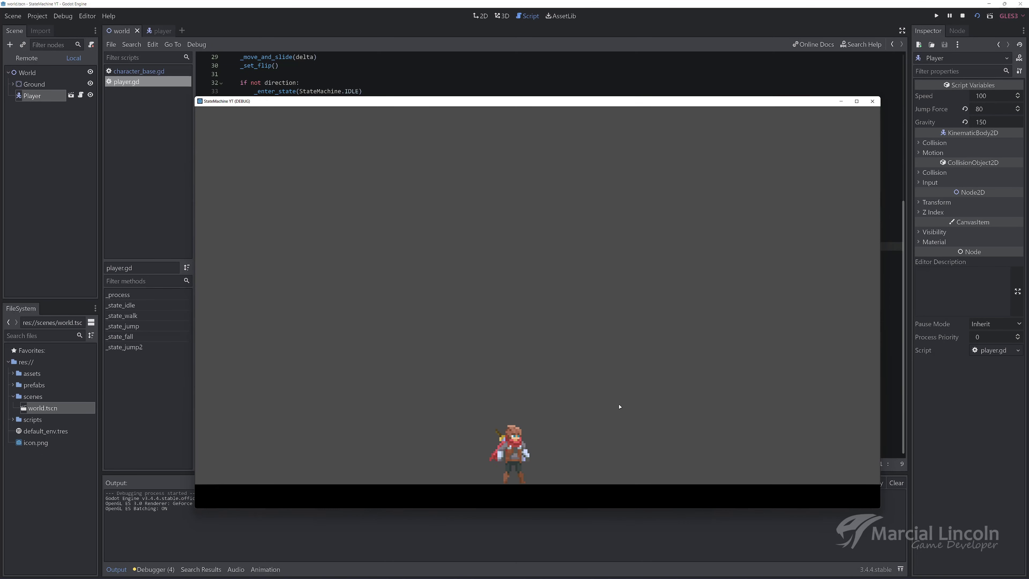
{"action": "key", "text": "space"}
{"action": "key", "text": "space"}
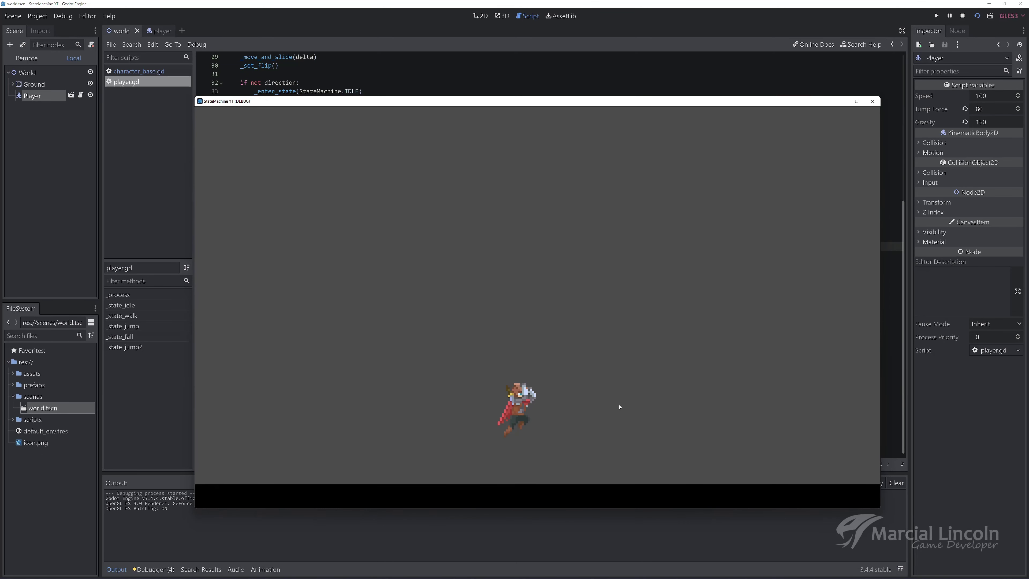
Walk the character left and right, jump while walking, then stop the game.
{"action": "key", "text": "Left"}
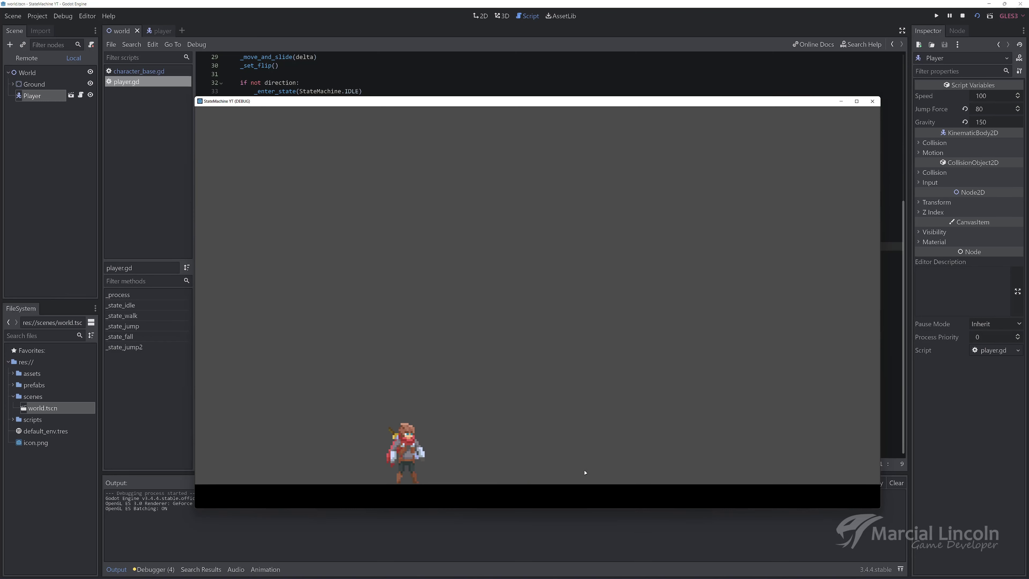
{"action": "key", "text": "Right"}
{"action": "key", "text": "space"}
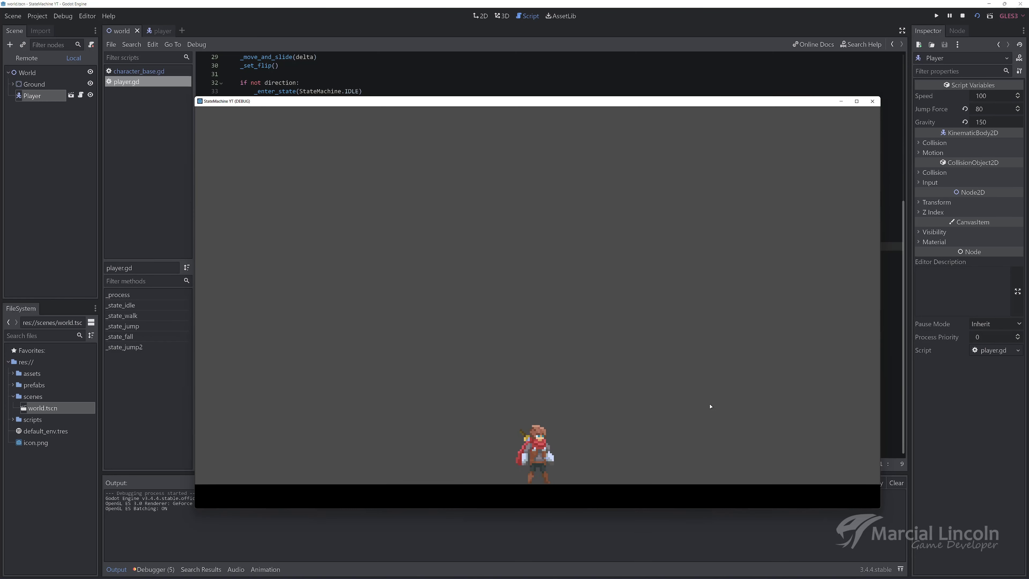
{"action": "left_click", "coordinate": [873, 106]}
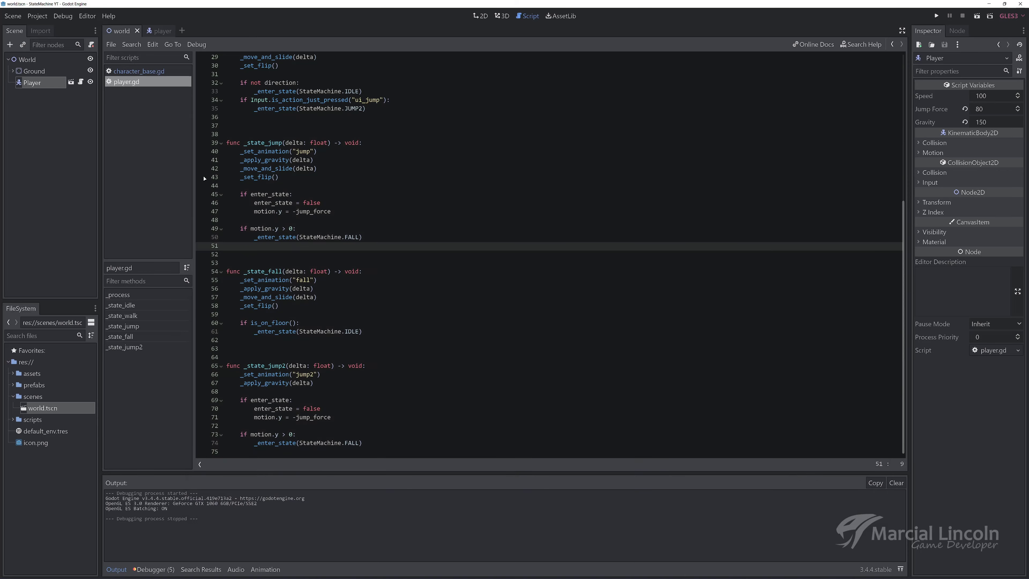
Check the jump_2 animation name in the player's AnimationPlayer, then run the world scene.
{"action": "left_click", "coordinate": [154, 34]}
{"action": "left_click", "coordinate": [60, 94]}
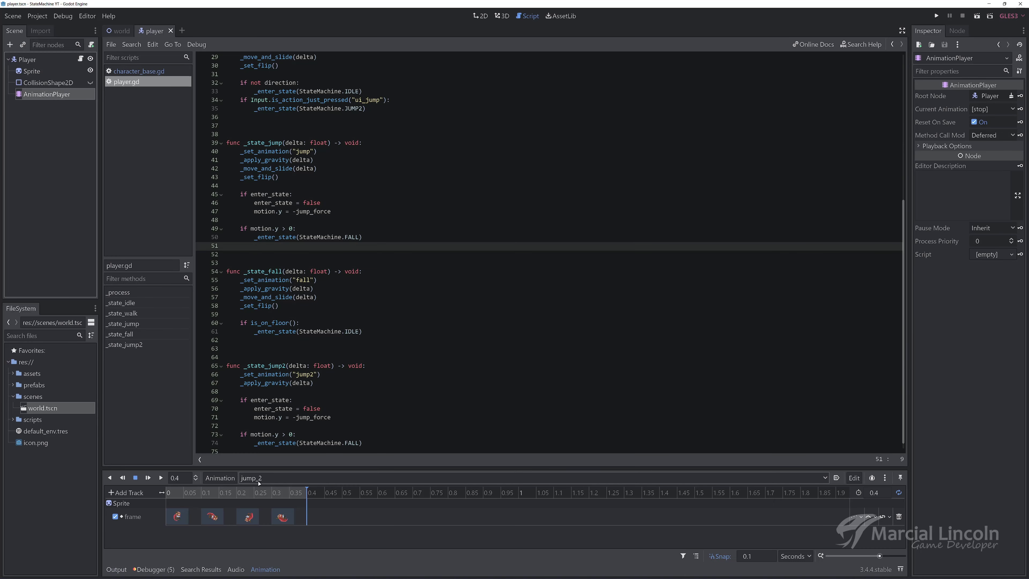
{"action": "left_click", "coordinate": [310, 375]}
{"action": "type", "text": "_"}
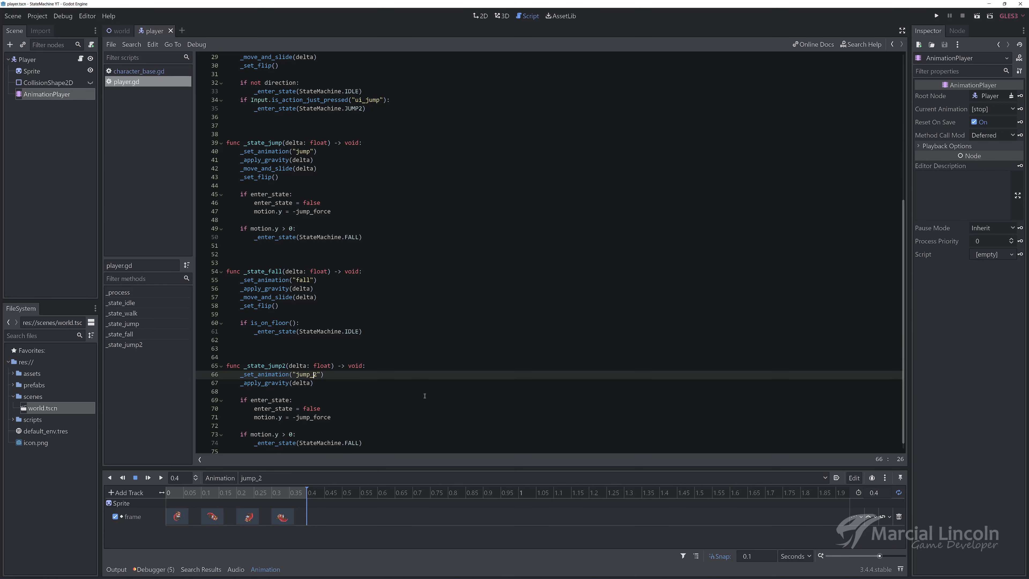
{"action": "scroll", "coordinate": [435, 395], "scroll_direction": "down", "scroll_amount": 1}
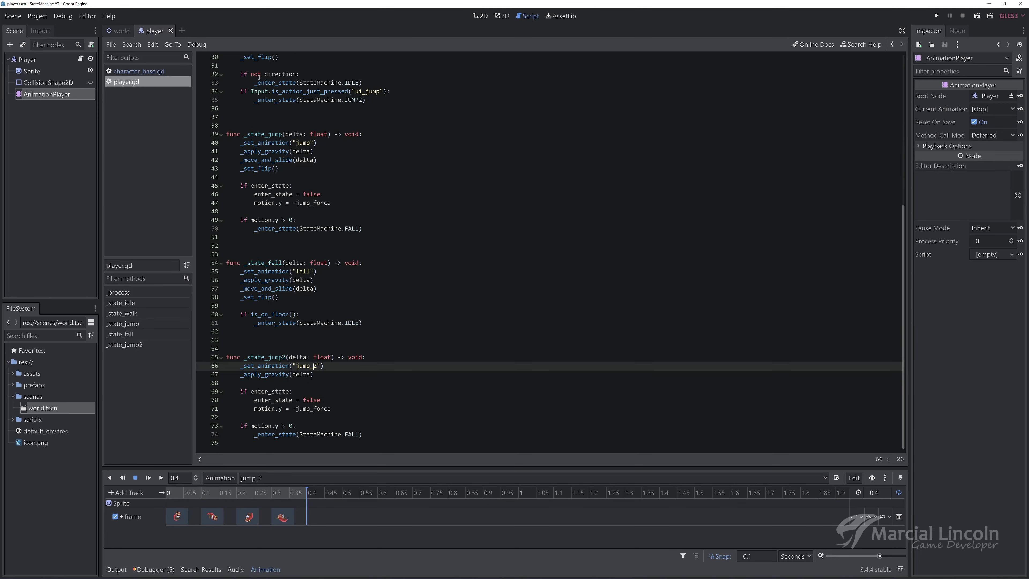
{"action": "left_click", "coordinate": [119, 31]}
{"action": "left_click", "coordinate": [977, 16]}
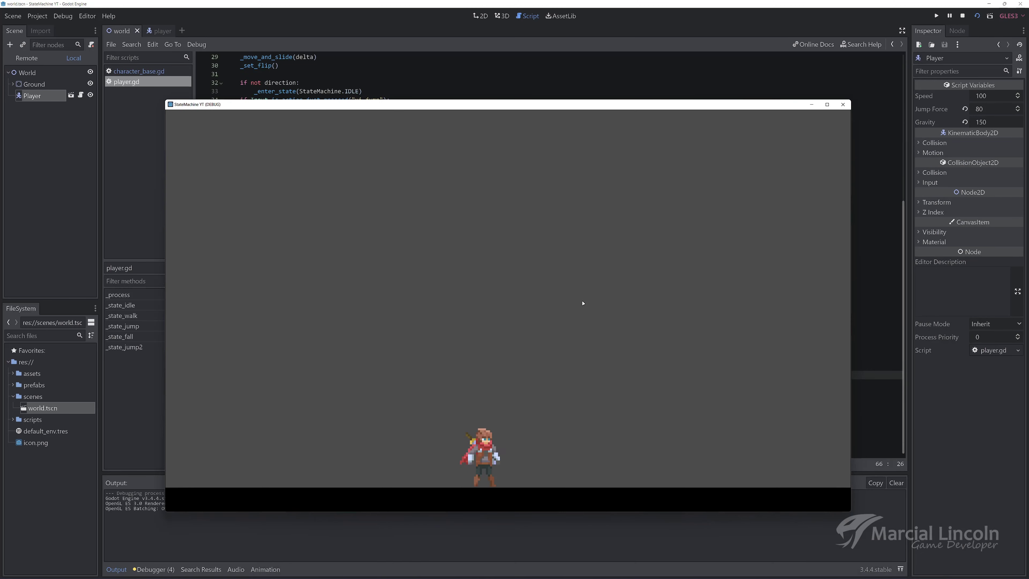
{"action": "key", "text": "Left"}
{"action": "key", "text": "space"}
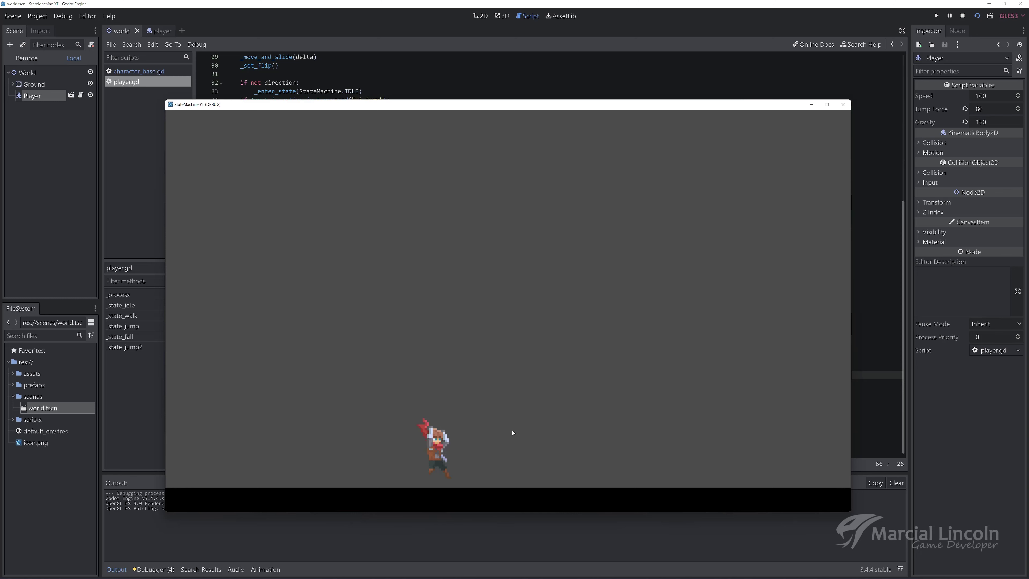
{"action": "key", "text": "space"}
{"action": "key", "text": "Left"}
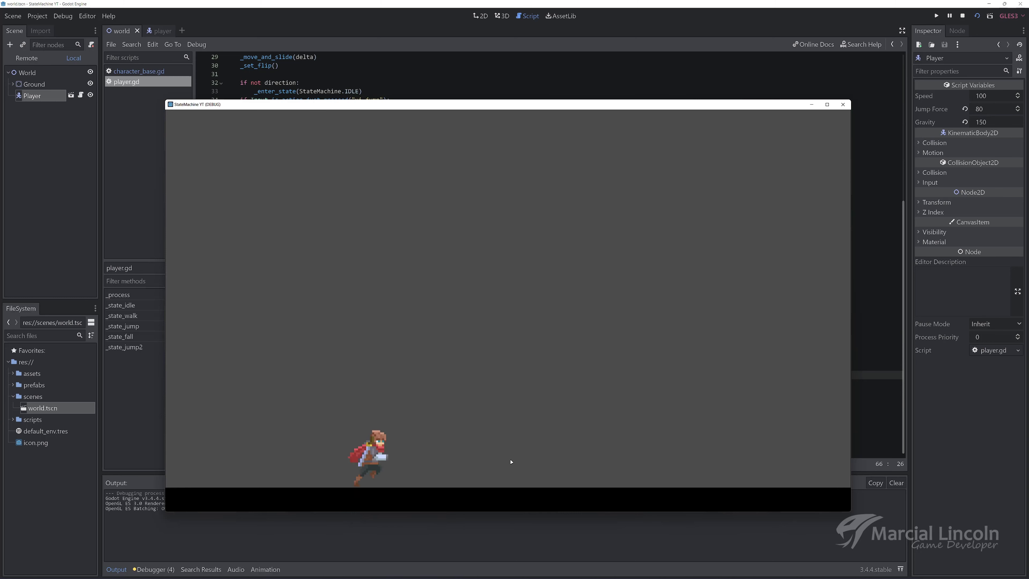
{"action": "key", "text": "Right"}
{"action": "key", "text": "space"}
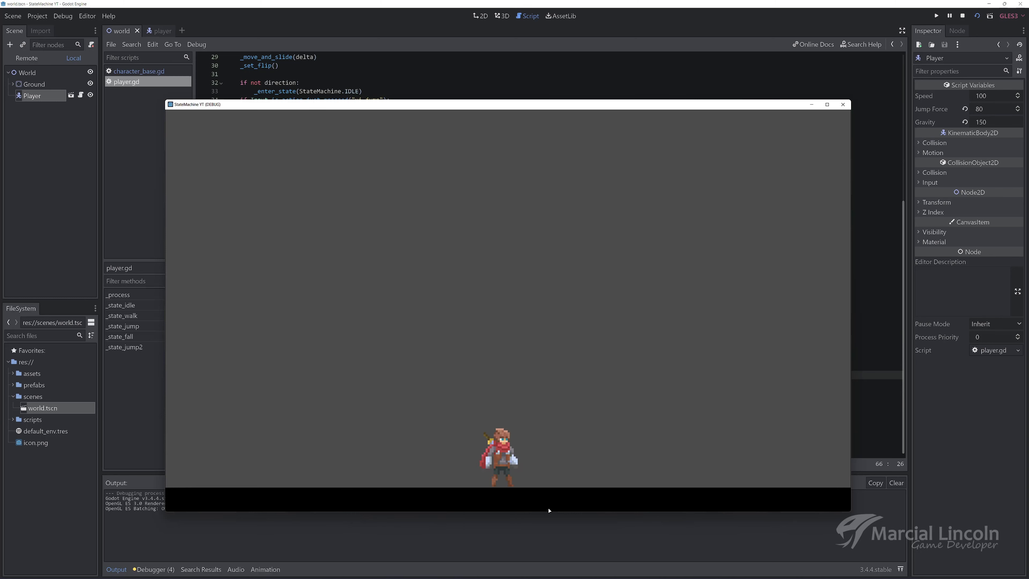
{"action": "key", "text": "Right"}
{"action": "key", "text": "space"}
{"action": "key", "text": "Left"}
{"action": "key", "text": "space"}
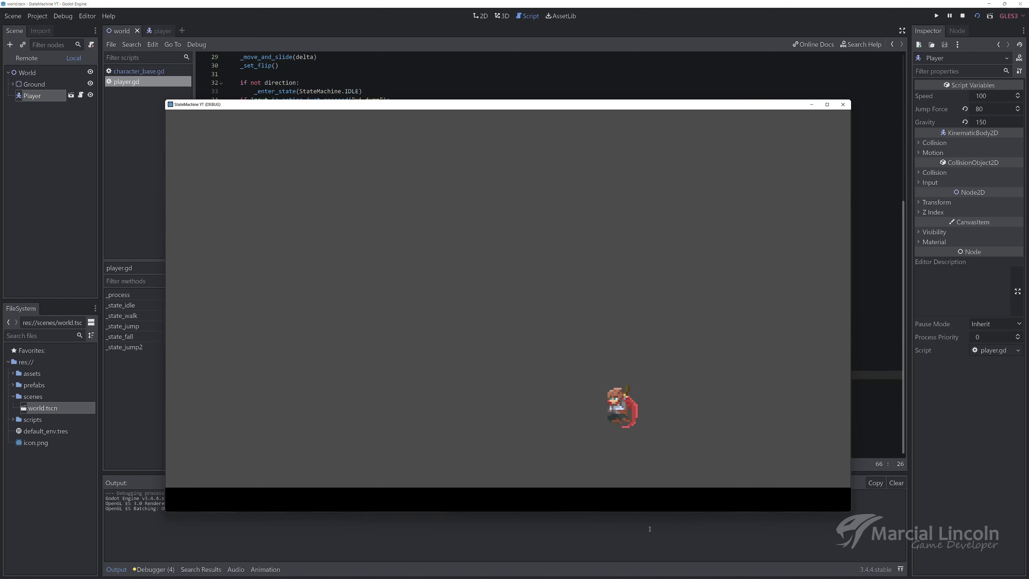
{"action": "key", "text": "space"}
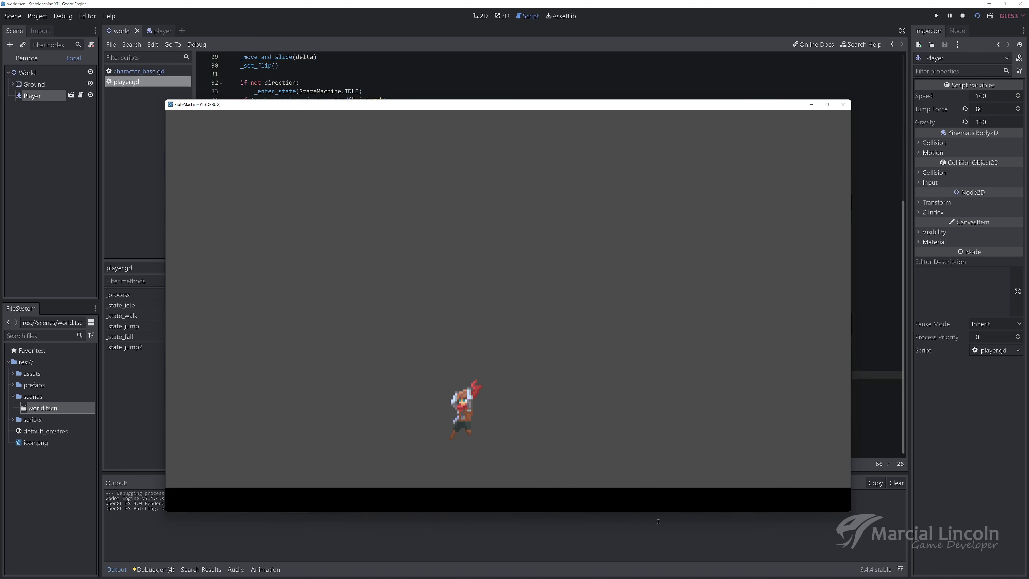
{"action": "key", "text": "space"}
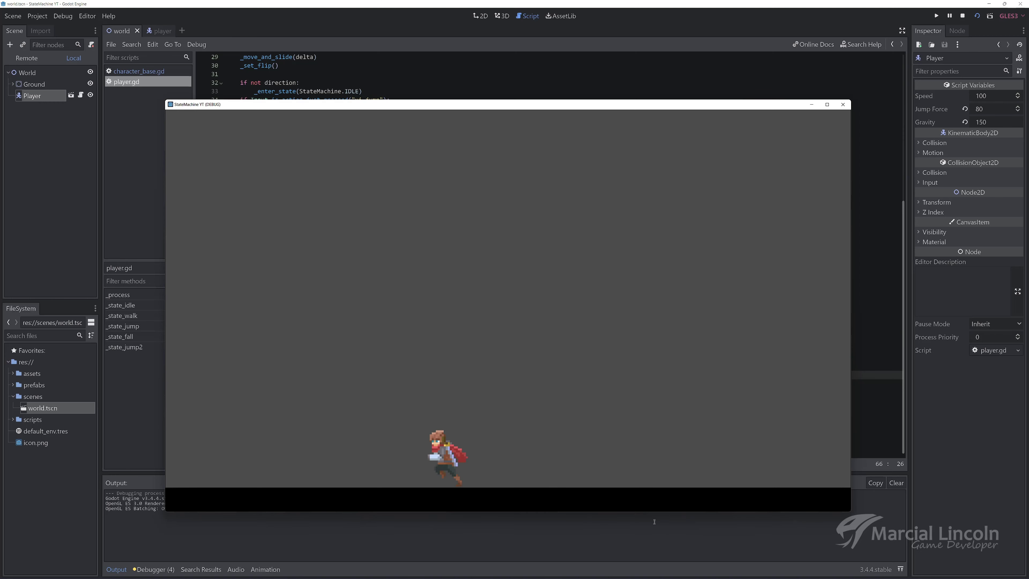
{"action": "key", "text": "Left"}
{"action": "key", "text": "space"}
{"action": "key", "text": "Right"}
{"action": "key", "text": "space"}
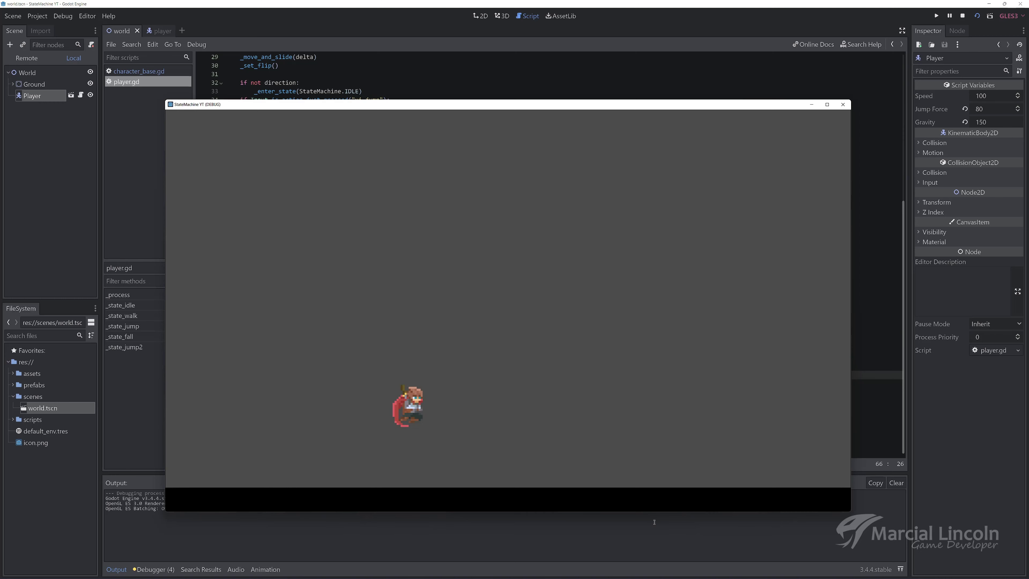
{"action": "key", "text": "space"}
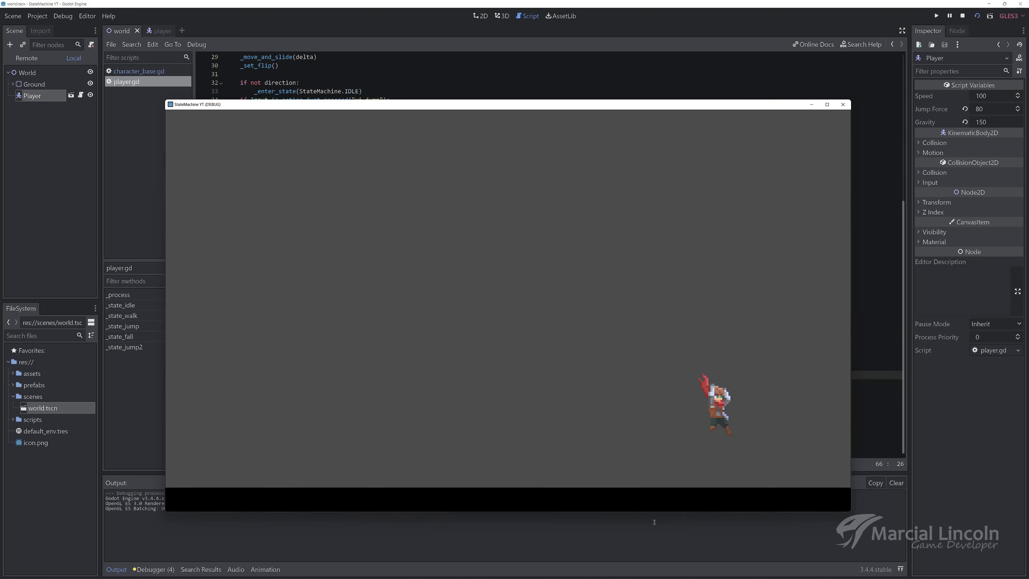
{"action": "key", "text": "Left"}
{"action": "key", "text": "space"}
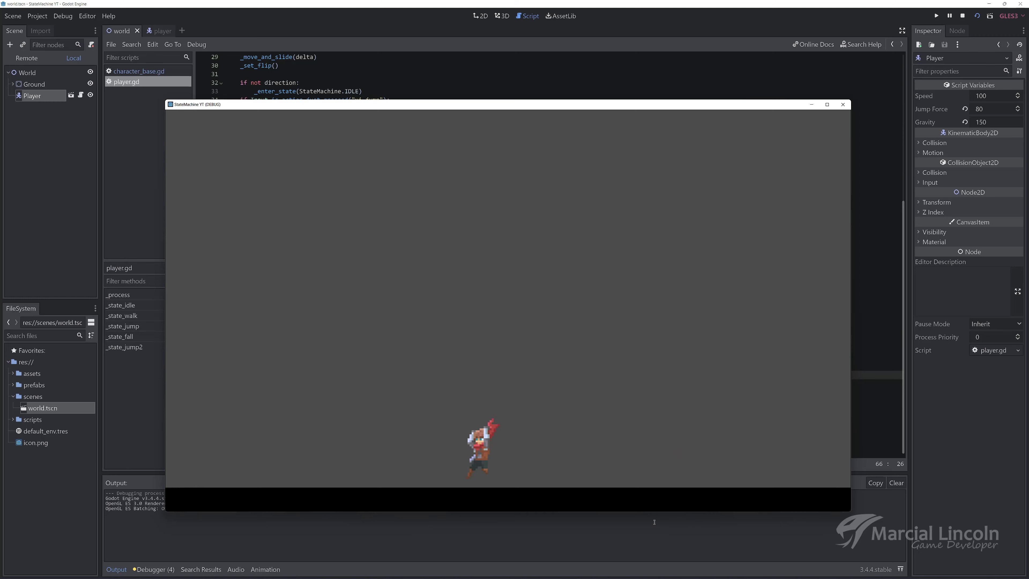
{"action": "key", "text": "space"}
{"action": "key", "text": "Right"}
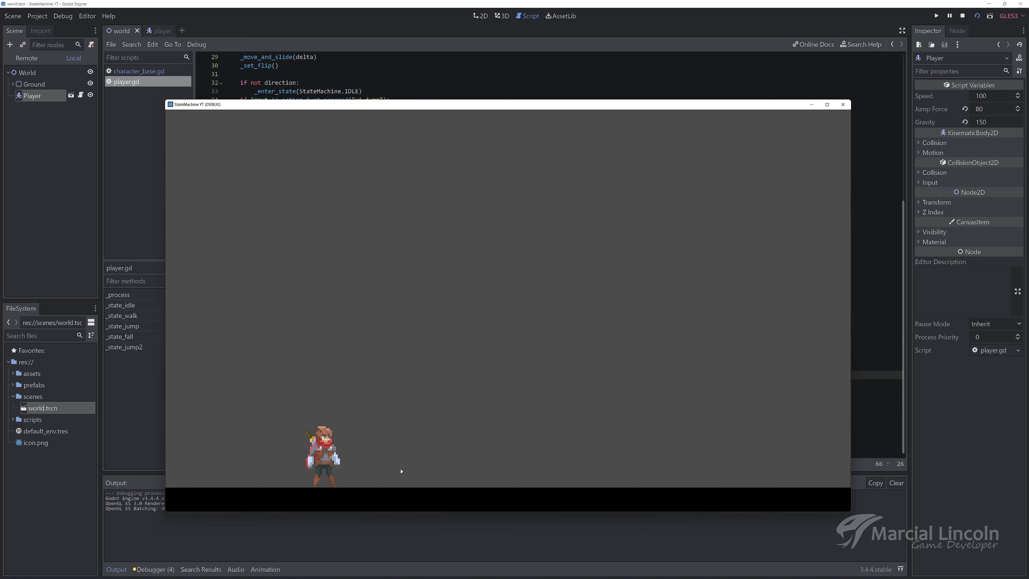
{"action": "key", "text": "space"}
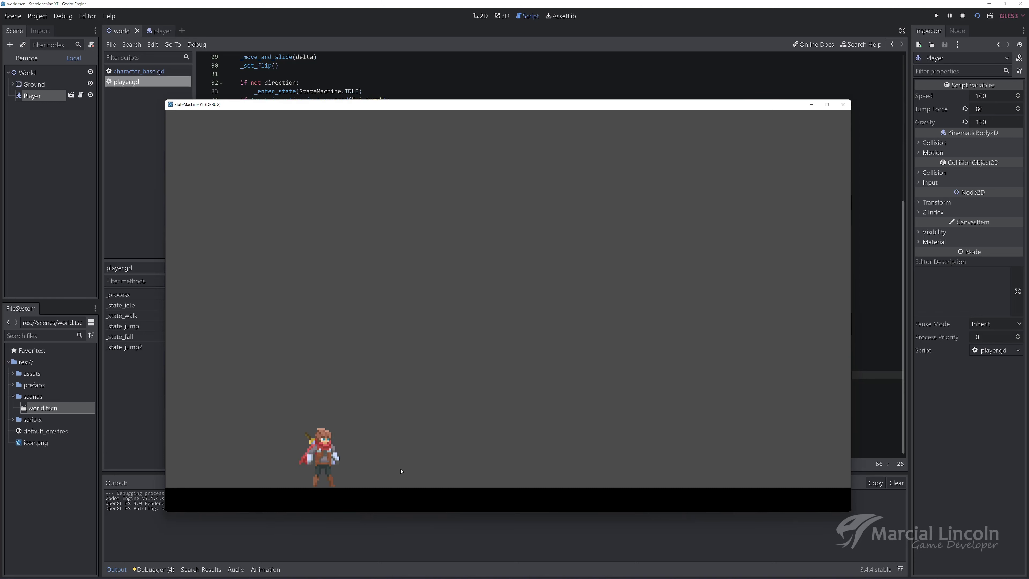
{"action": "key", "text": "Right"}
{"action": "key", "text": "space"}
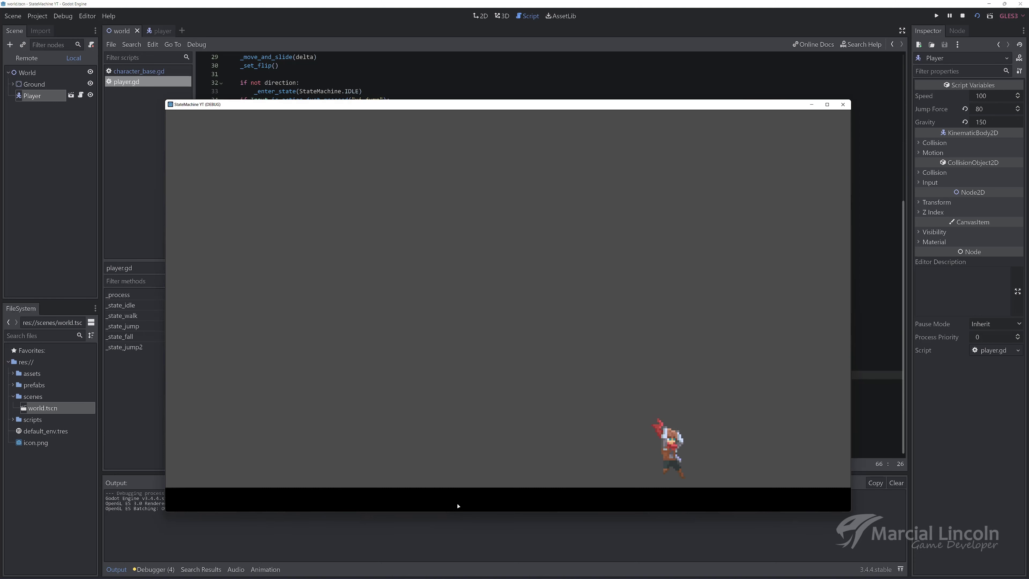
{"action": "key", "text": "Left"}
{"action": "key", "text": "space"}
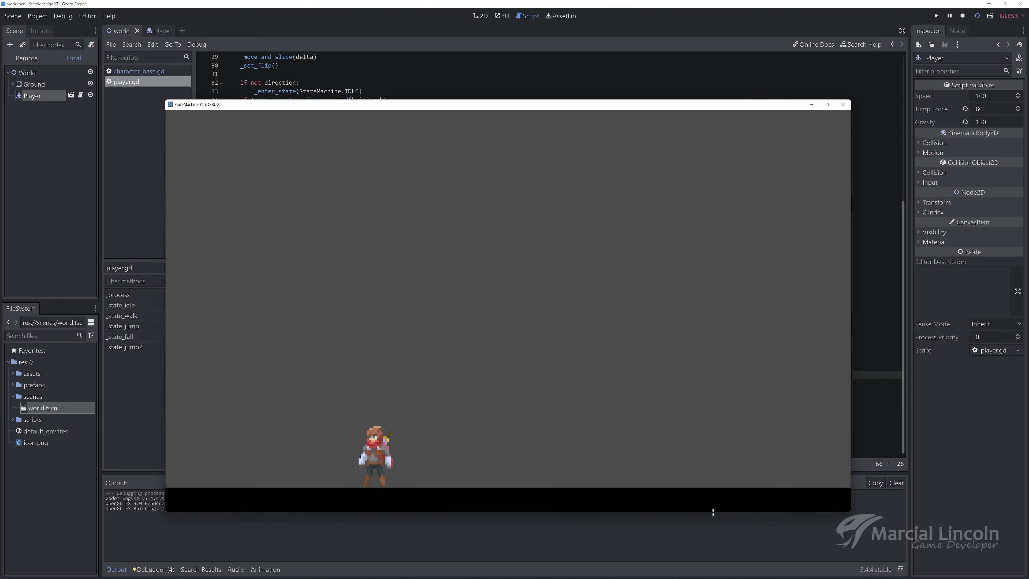
{"action": "key", "text": "Right"}
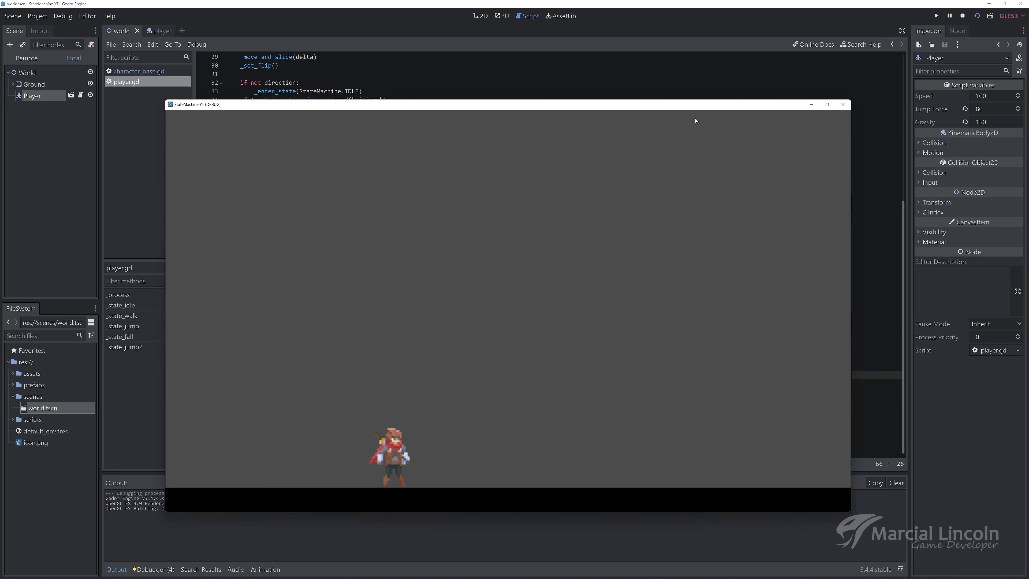
{"action": "left_click_drag", "start_coordinate": [696, 105], "coordinate": [733, 68]}
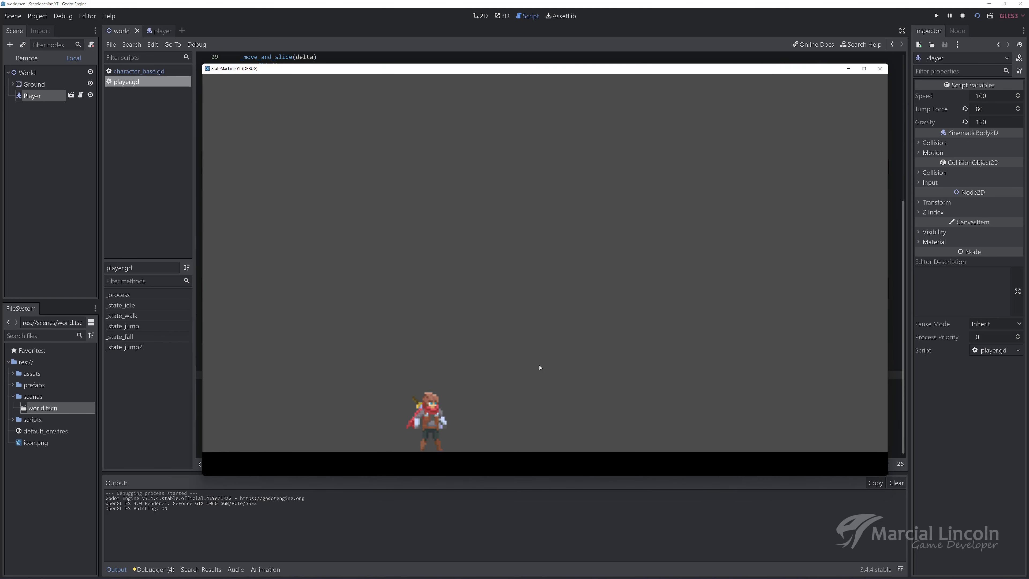
{"action": "key", "text": "space"}
{"action": "key", "text": "space"}
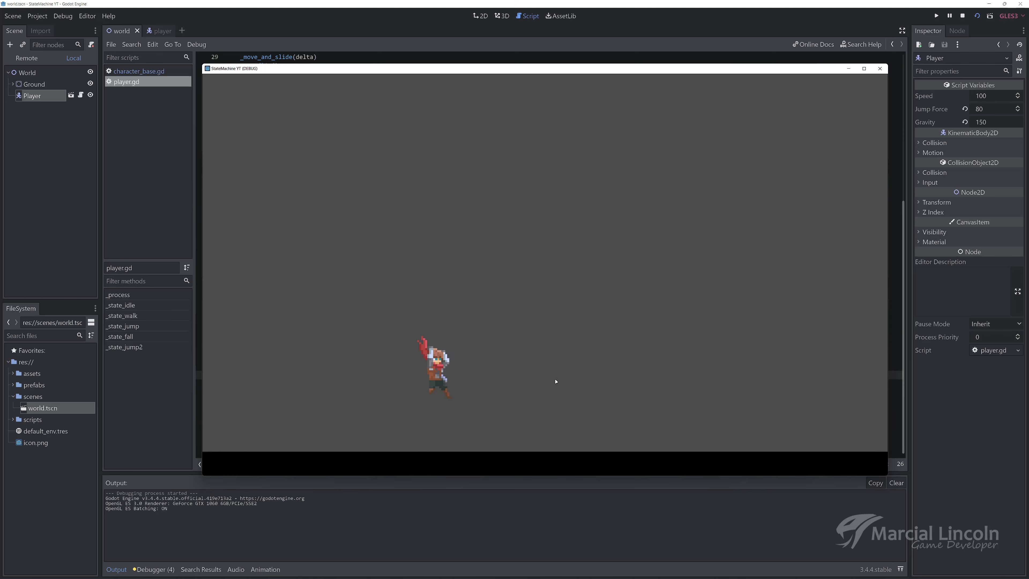
{"action": "key", "text": "space"}
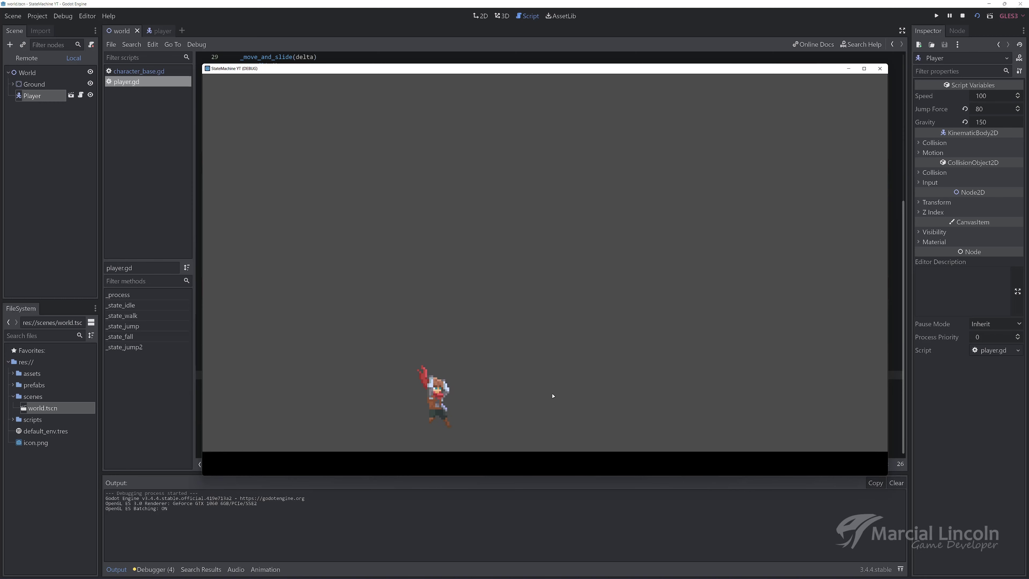
{"action": "key", "text": "Right"}
{"action": "key", "text": "space"}
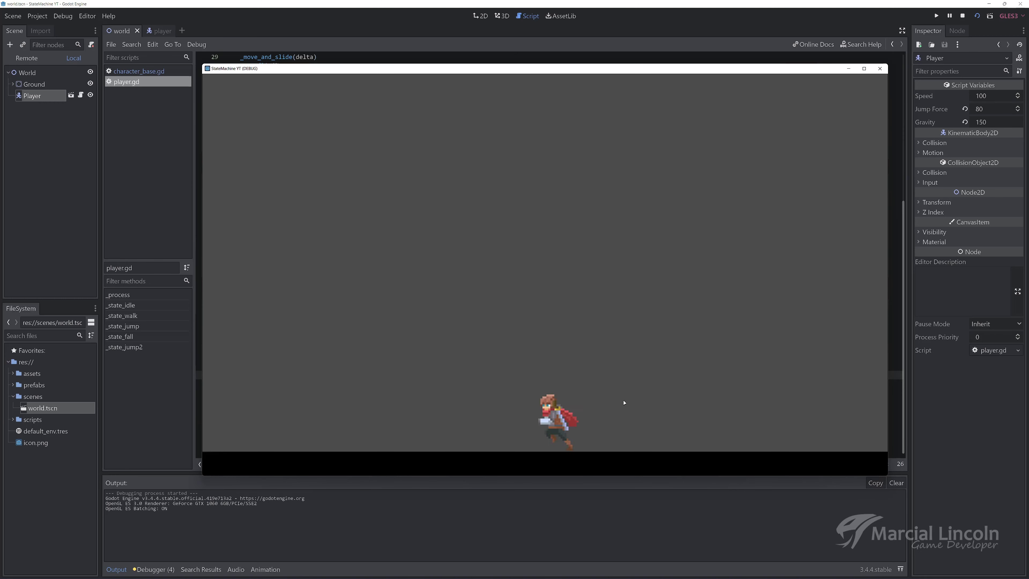
{"action": "key", "text": "Left"}
{"action": "key", "text": "Right"}
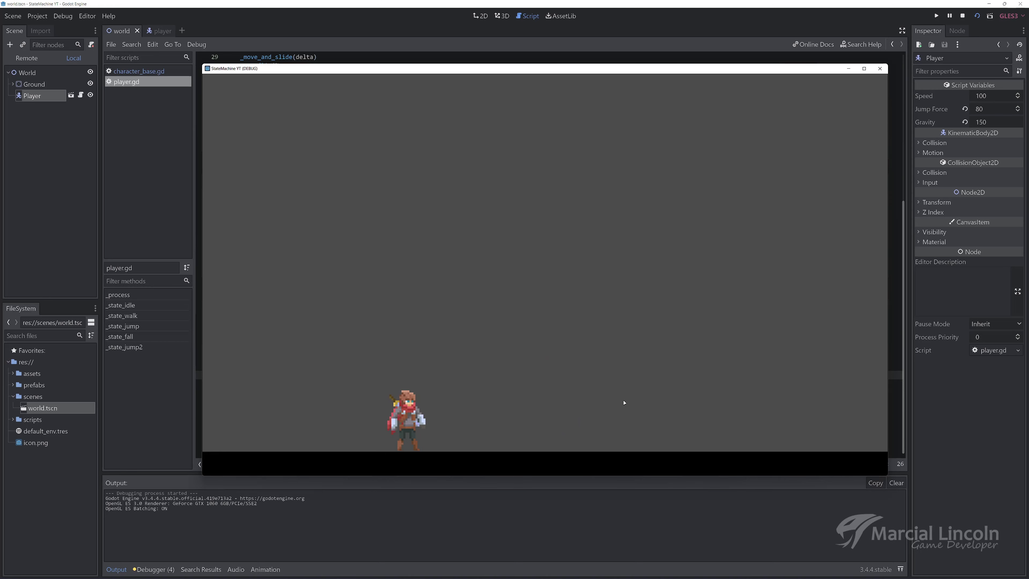
Stop the running game and scroll through the player.gd state functions.
{"action": "left_click", "coordinate": [879, 69]}
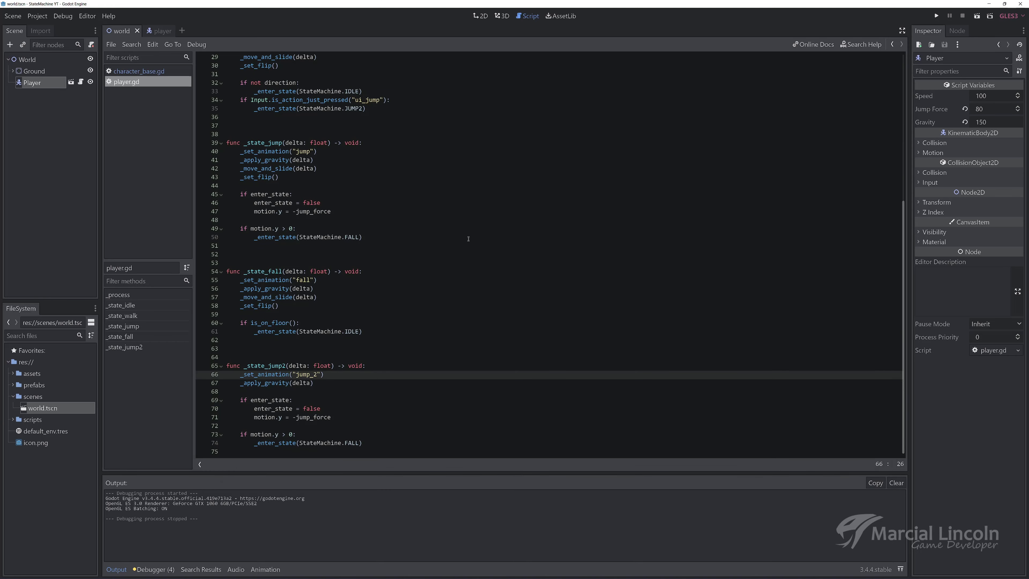
{"action": "scroll", "coordinate": [468, 239], "scroll_direction": "up", "scroll_amount": 10}
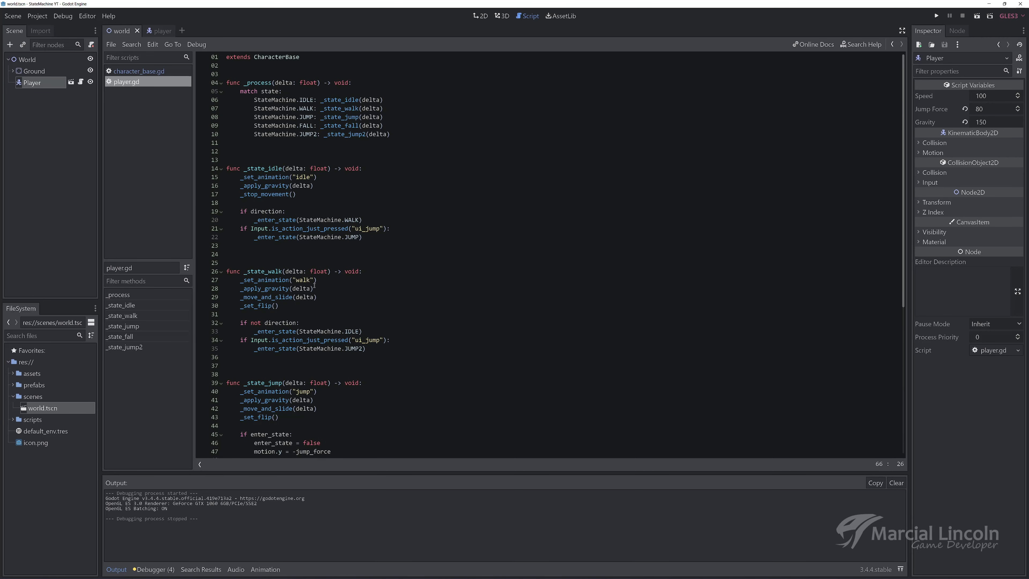
{"action": "scroll", "coordinate": [394, 296], "scroll_direction": "down", "scroll_amount": 8}
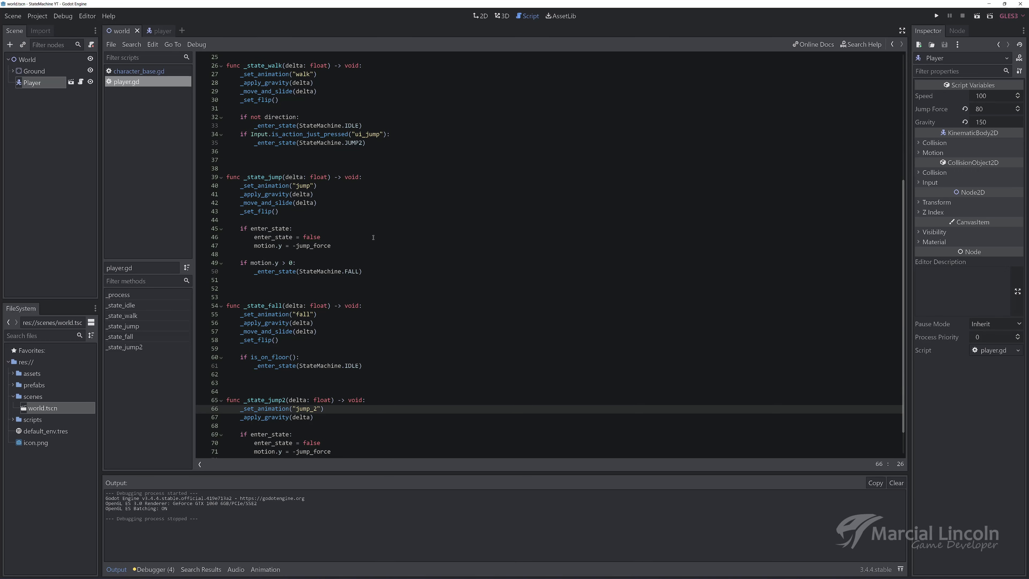
{"action": "scroll", "coordinate": [391, 269], "scroll_direction": "down", "scroll_amount": 1}
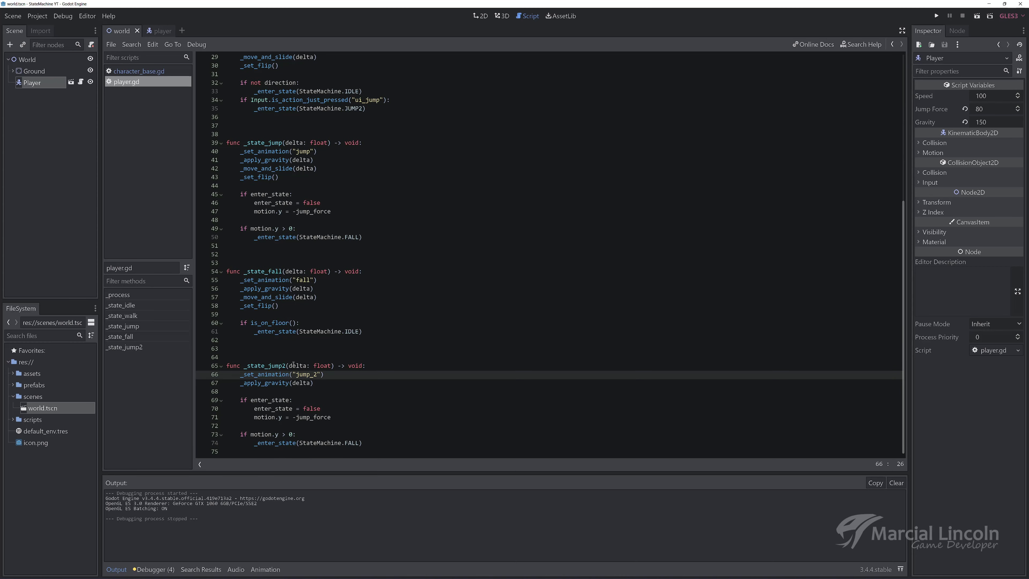
Run the scene again, double jump while running right and left, then close the game.
{"action": "left_click", "coordinate": [977, 16]}
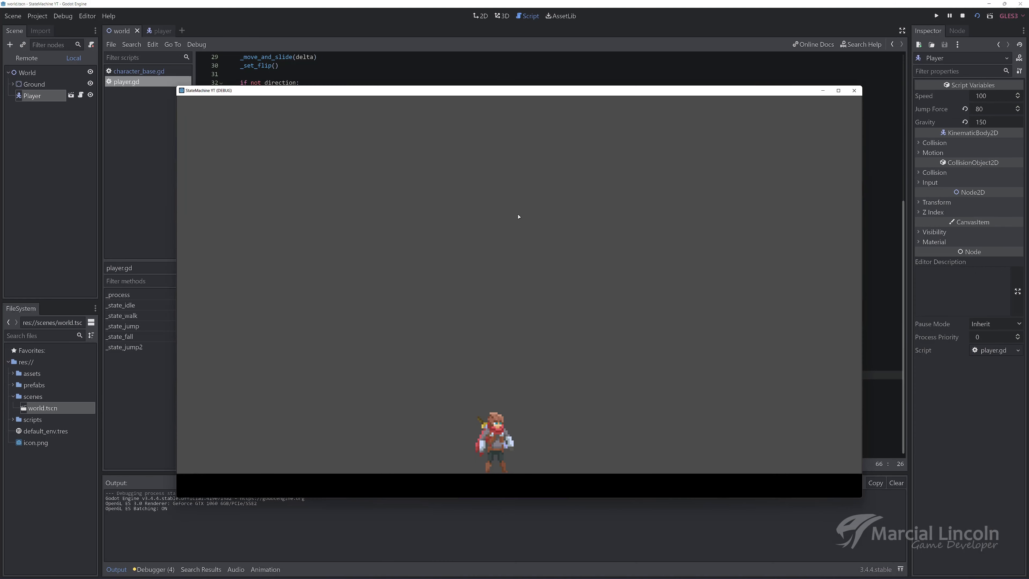
{"action": "key", "text": "Right"}
{"action": "key", "text": "space"}
{"action": "key", "text": "Left"}
{"action": "key", "text": "space"}
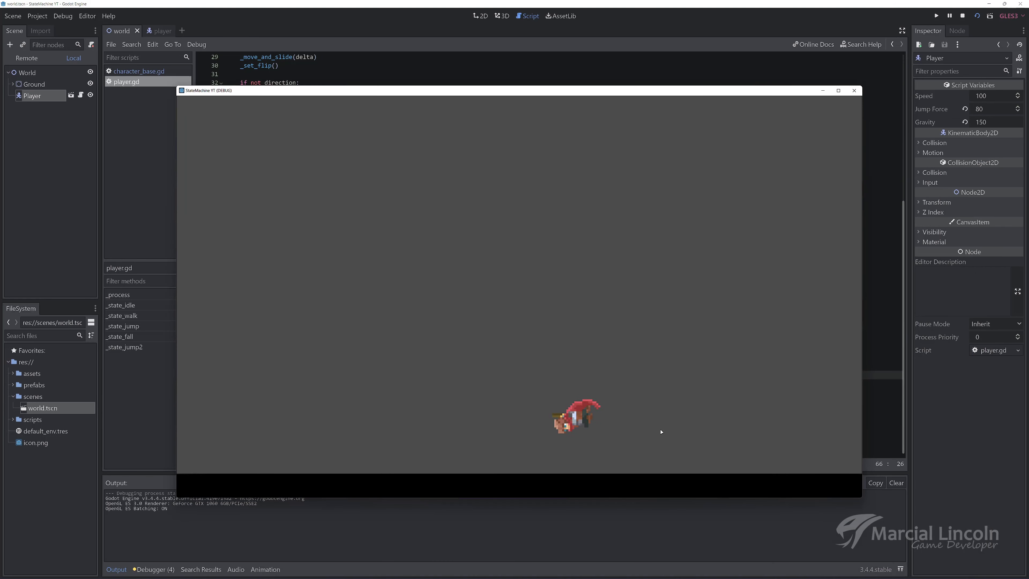
{"action": "key", "text": "Right"}
{"action": "key", "text": "space"}
{"action": "key", "text": "space"}
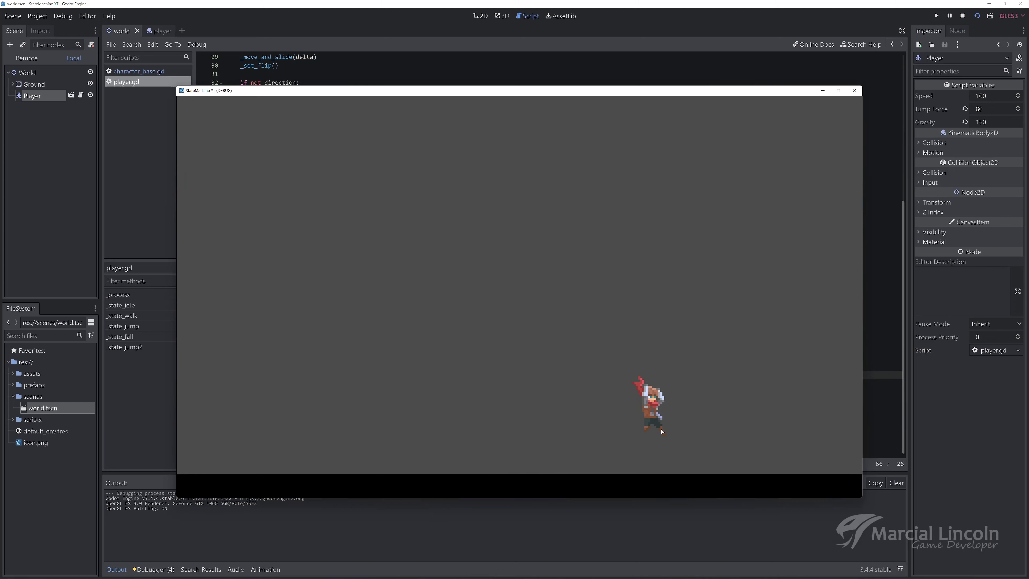
{"action": "left_click", "coordinate": [856, 94]}
Add a _move_and_slide call below the gravity call in _state_jump2.
{"action": "left_click", "coordinate": [330, 383]}
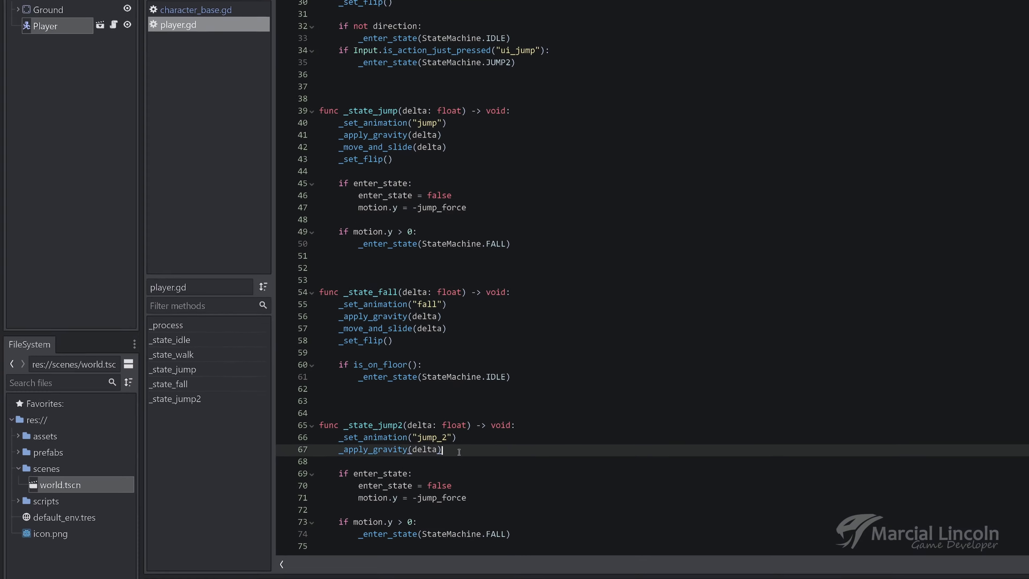
{"action": "key", "text": "Return"}
{"action": "type", "text": "_"}
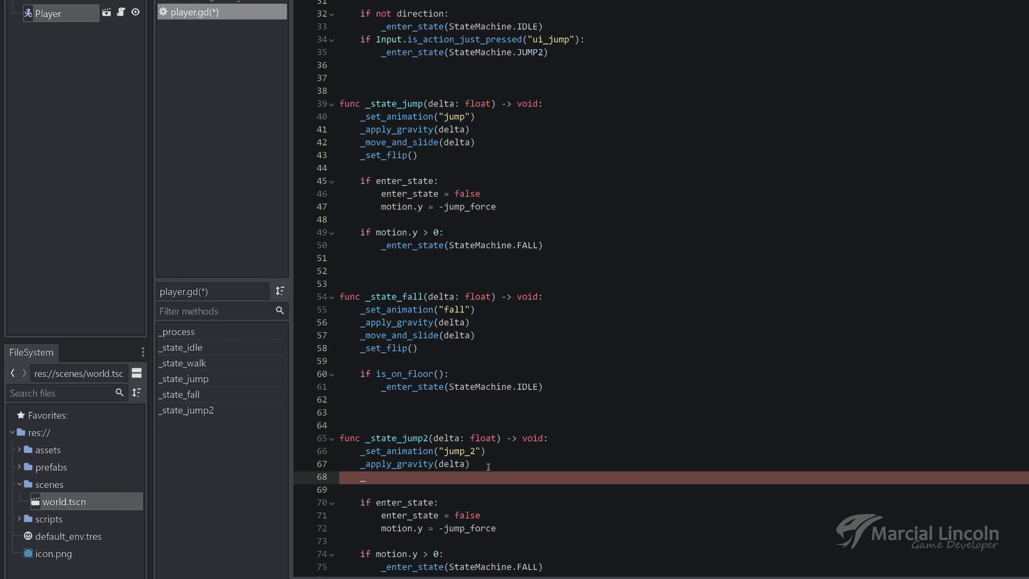
{"action": "type", "text": "mo"}
{"action": "key", "text": "Return"}
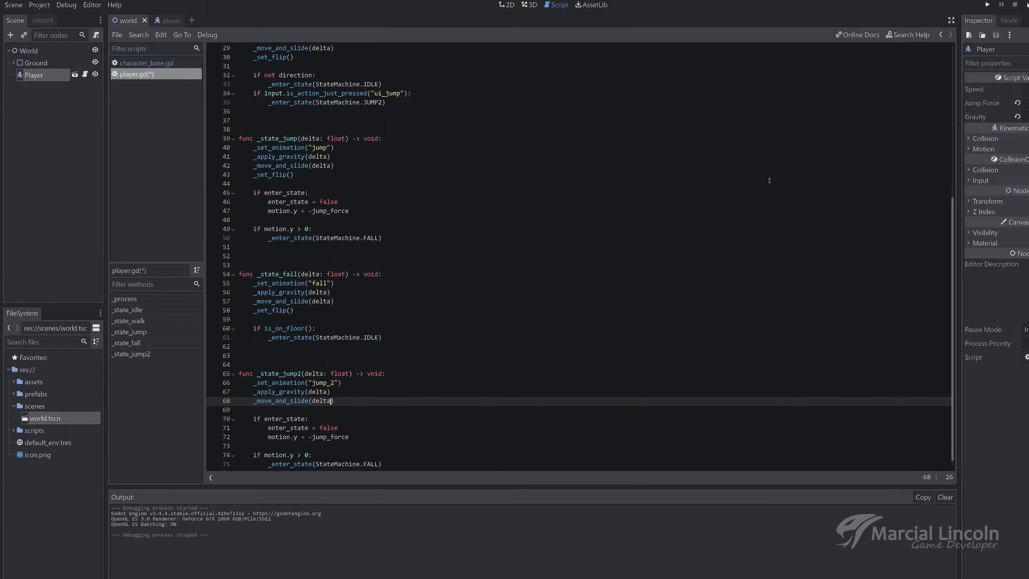
Run the scene, test a running jump to the right, then stop the game.
{"action": "left_click", "coordinate": [977, 16]}
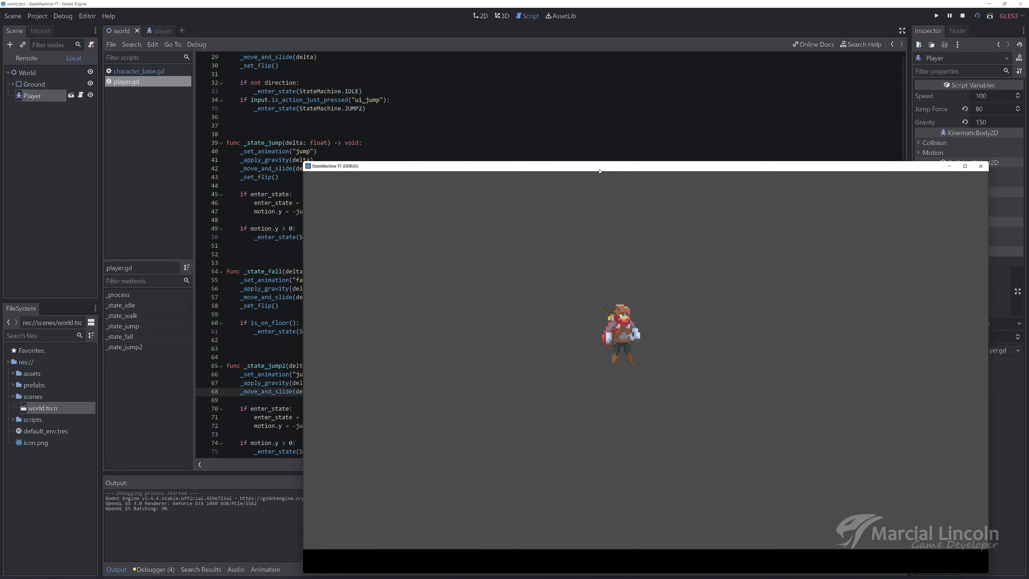
{"action": "key", "text": "space"}
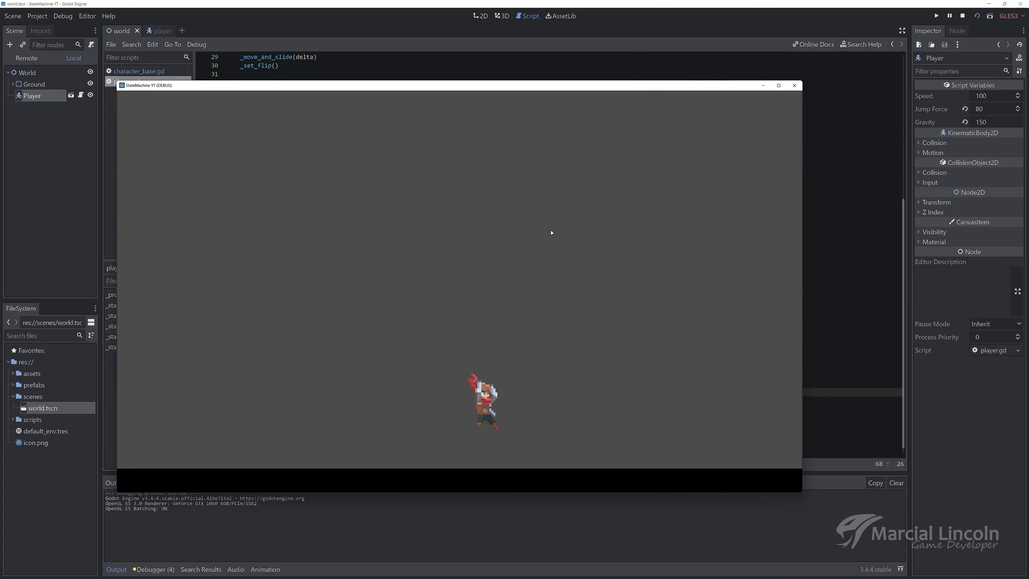
{"action": "key", "text": "Right"}
{"action": "key", "text": "space"}
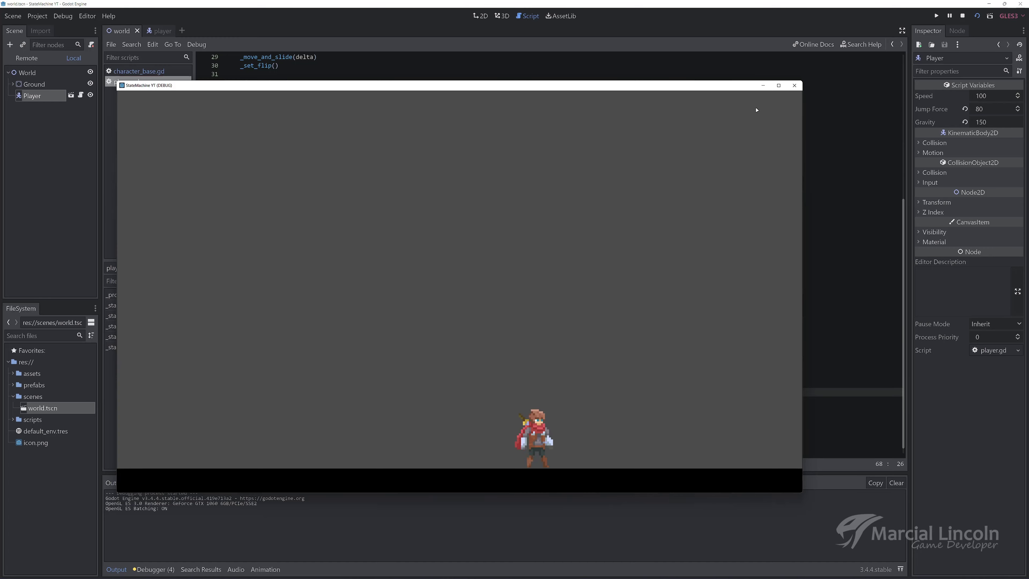
{"action": "left_click", "coordinate": [795, 85]}
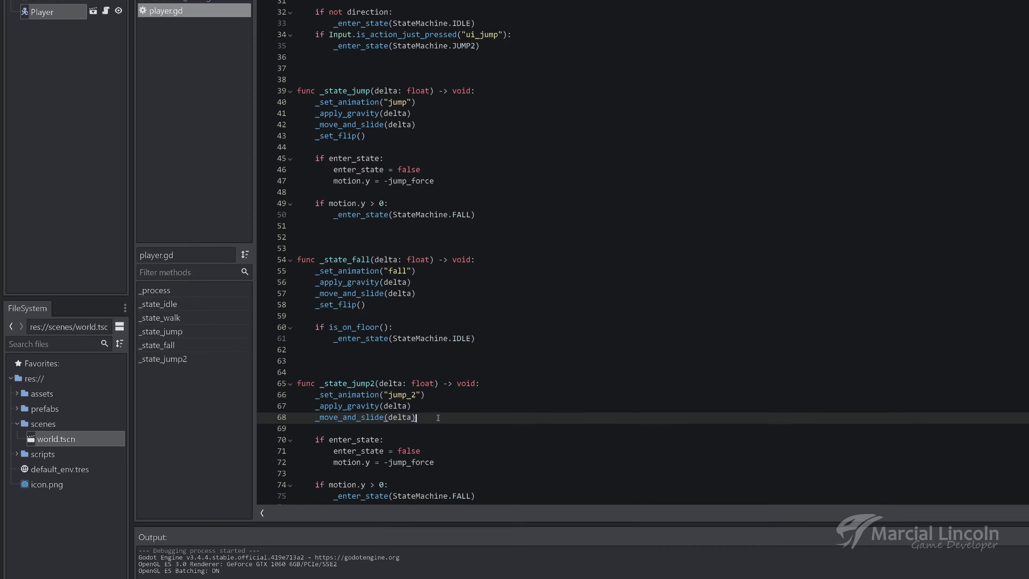
Add a _set_flip() call in _state_jump2, then run the scene and jump moving left.
{"action": "key", "text": "Return"}
{"action": "type", "text": "_fl"}
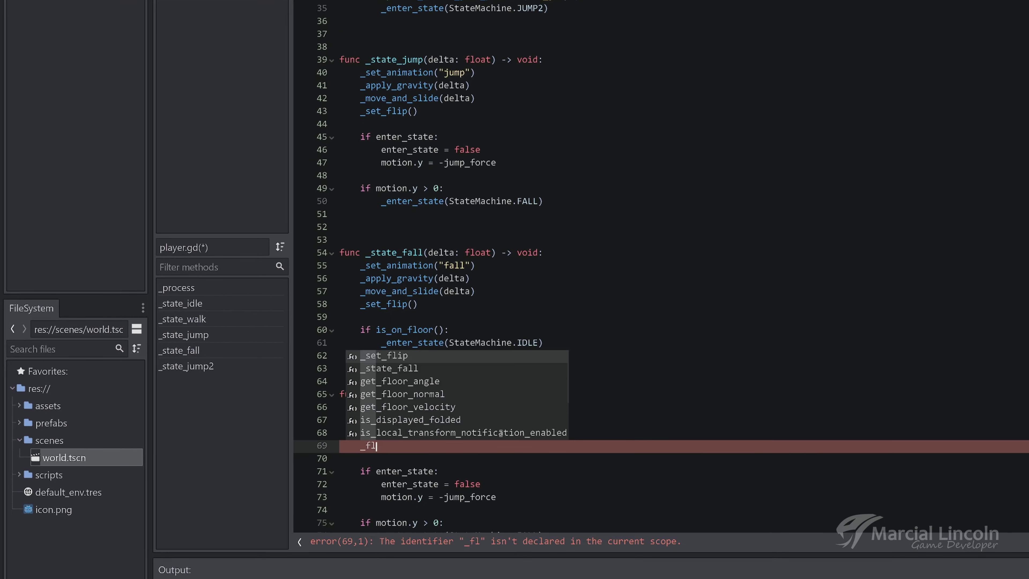
{"action": "key", "text": "Return"}
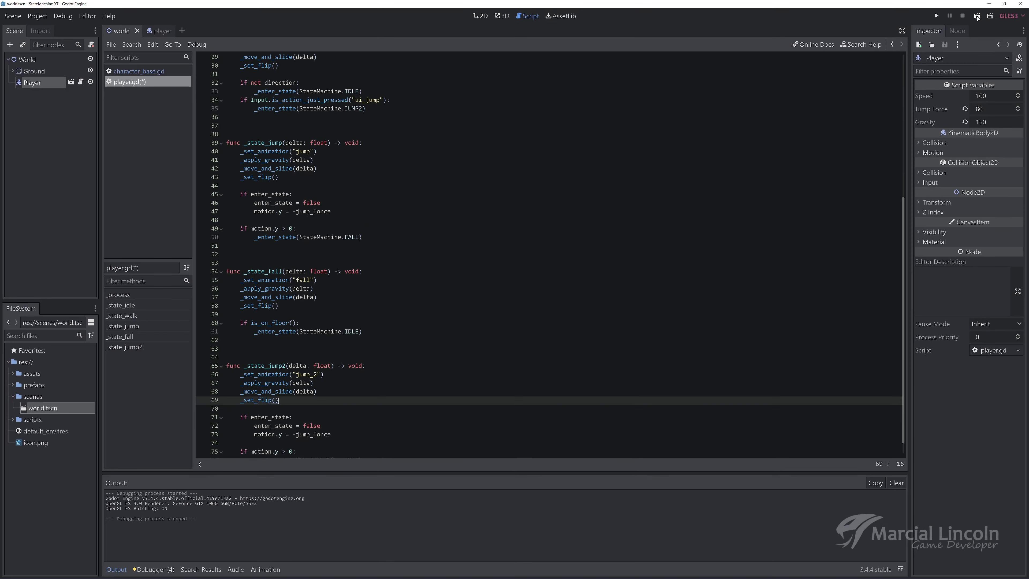
{"action": "left_click", "coordinate": [976, 16]}
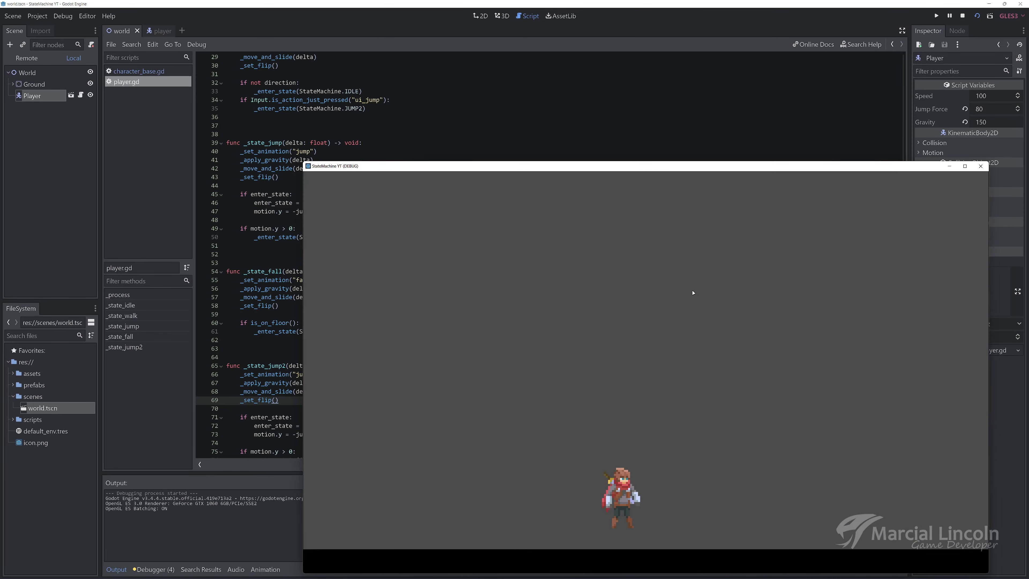
{"action": "key", "text": "Left"}
{"action": "key", "text": "space"}
{"action": "key", "text": "Right"}
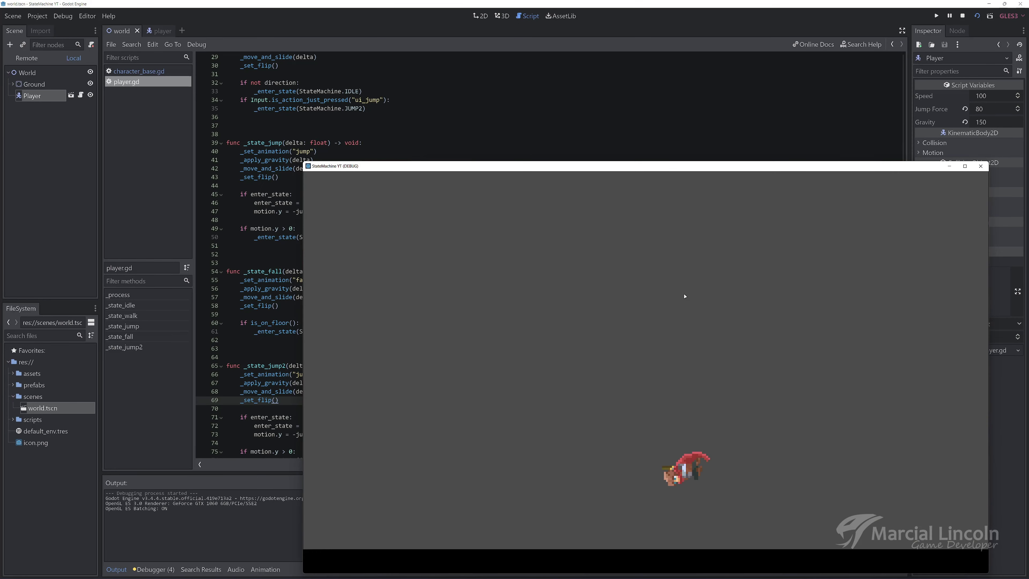
Double jump back and forth left and right to check the sprite flips, then close the game.
{"action": "key", "text": "Left"}
{"action": "key", "text": "Right"}
{"action": "key", "text": "space"}
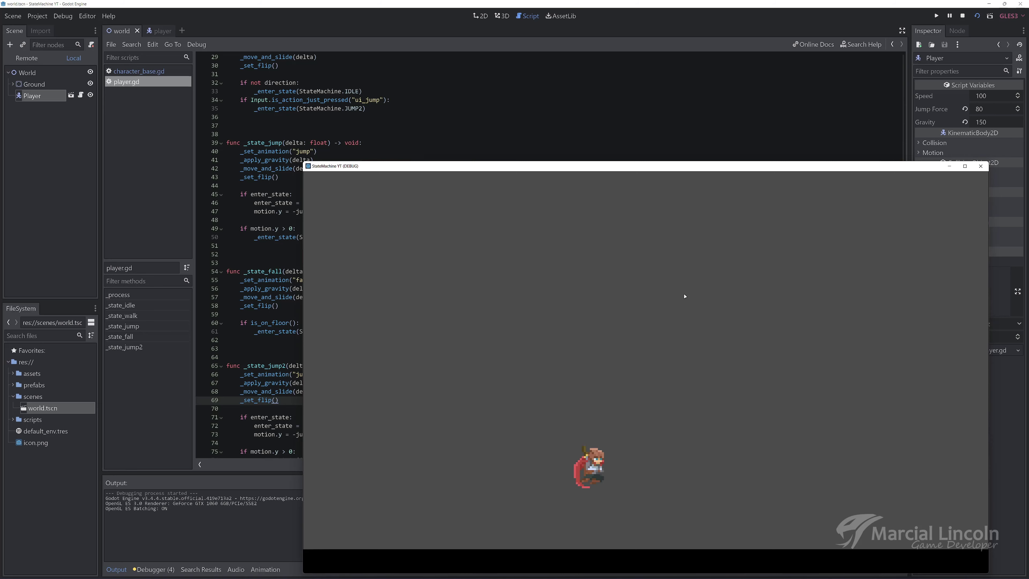
{"action": "key", "text": "Right"}
{"action": "key", "text": "space"}
{"action": "key", "text": "Left"}
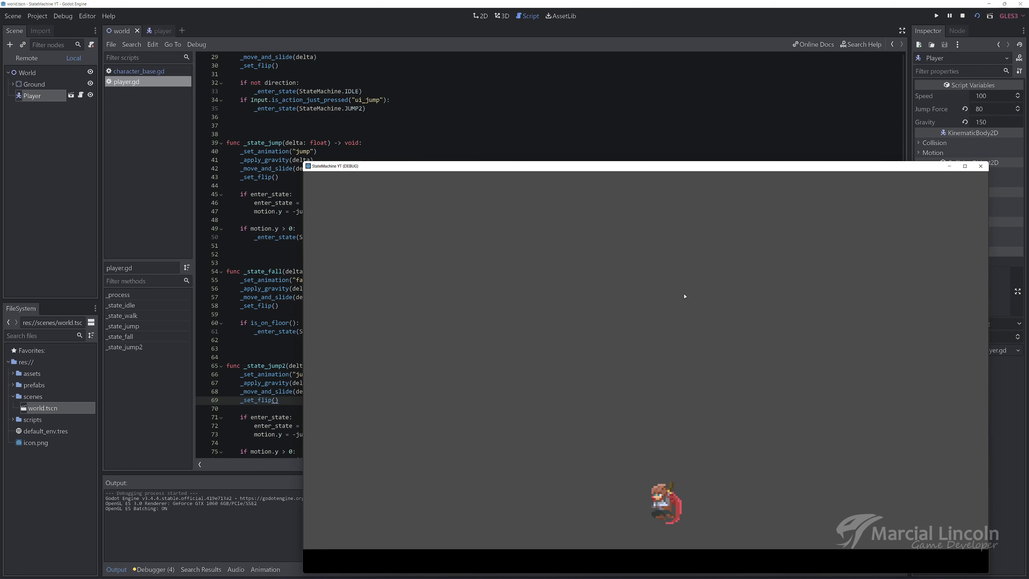
{"action": "key", "text": "space"}
{"action": "key", "text": "Right"}
{"action": "key", "text": "space"}
{"action": "key", "text": "Left"}
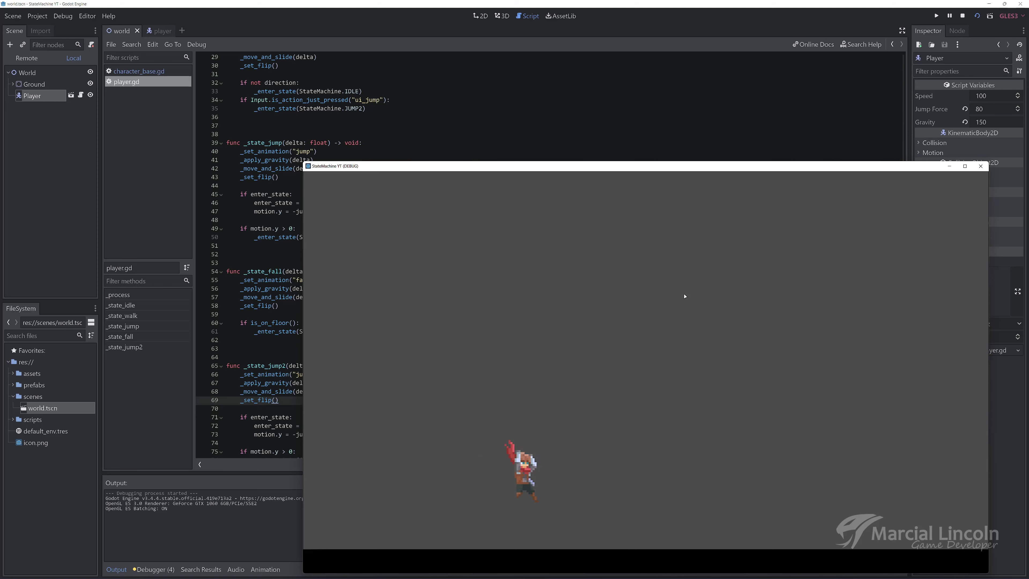
{"action": "key", "text": "Right"}
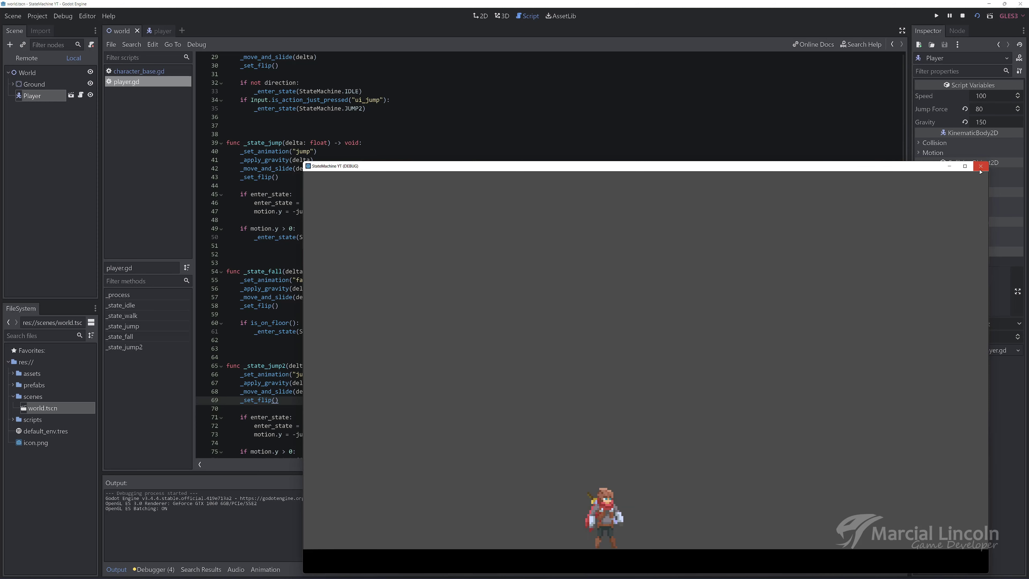
{"action": "left_click", "coordinate": [981, 166]}
{"action": "scroll", "coordinate": [440, 292], "scroll_direction": "down", "scroll_amount": 1}
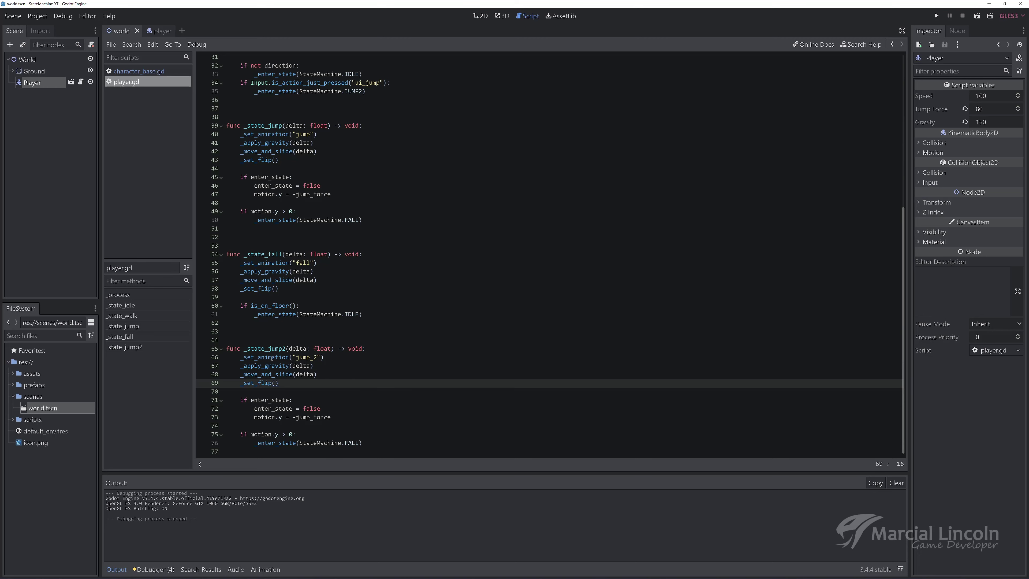
{"action": "left_click_drag", "start_coordinate": [226, 348], "coordinate": [390, 441]}
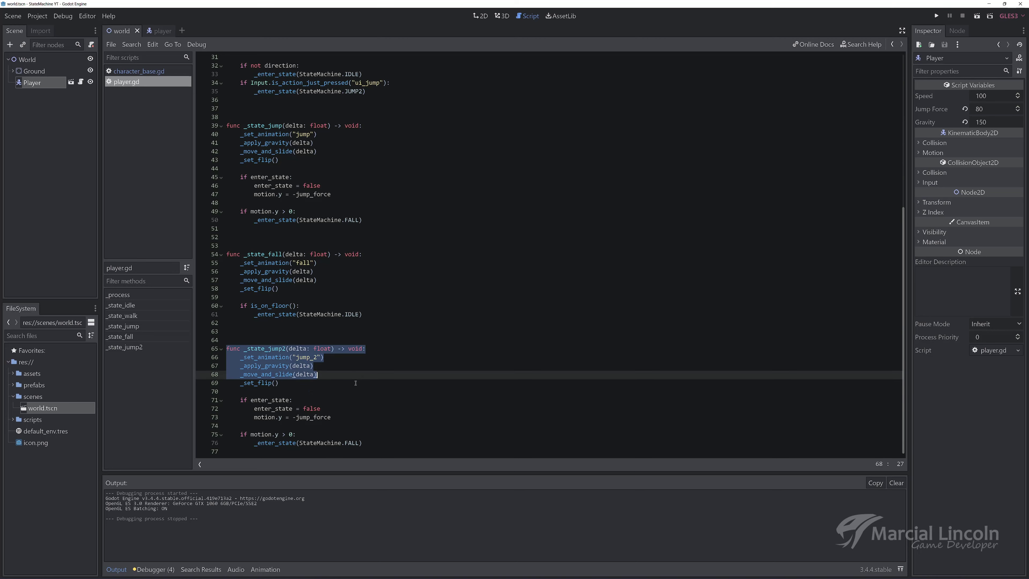
{"action": "left_click", "coordinate": [390, 438]}
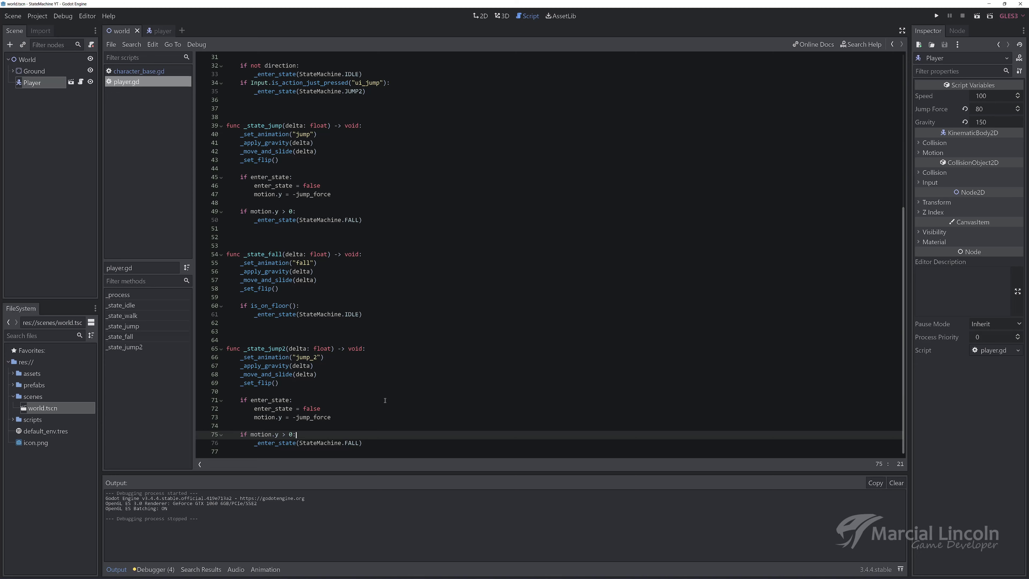
{"action": "scroll", "coordinate": [382, 402], "scroll_direction": "up", "scroll_amount": 10}
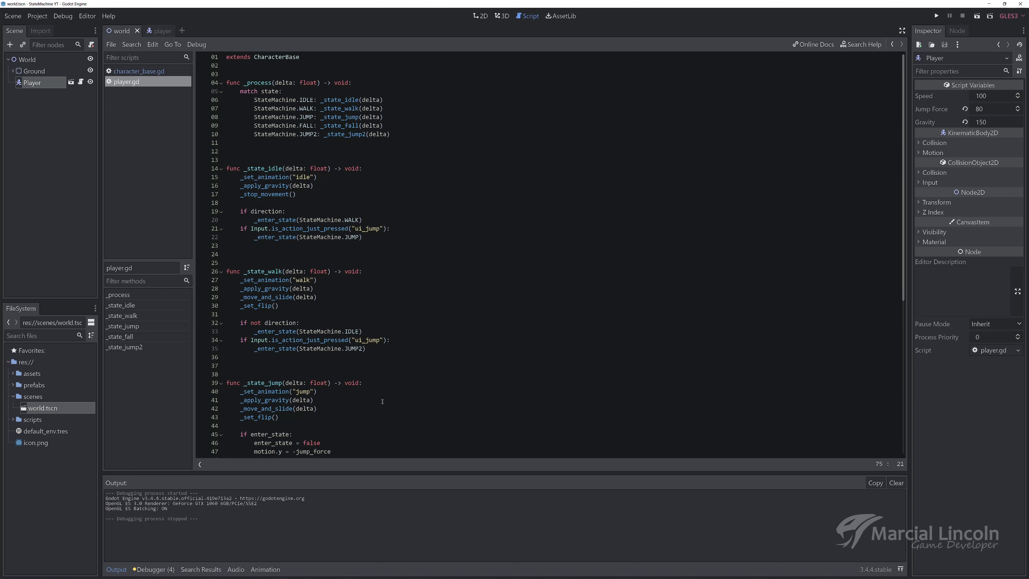
{"action": "scroll", "coordinate": [382, 401], "scroll_direction": "down", "scroll_amount": 2}
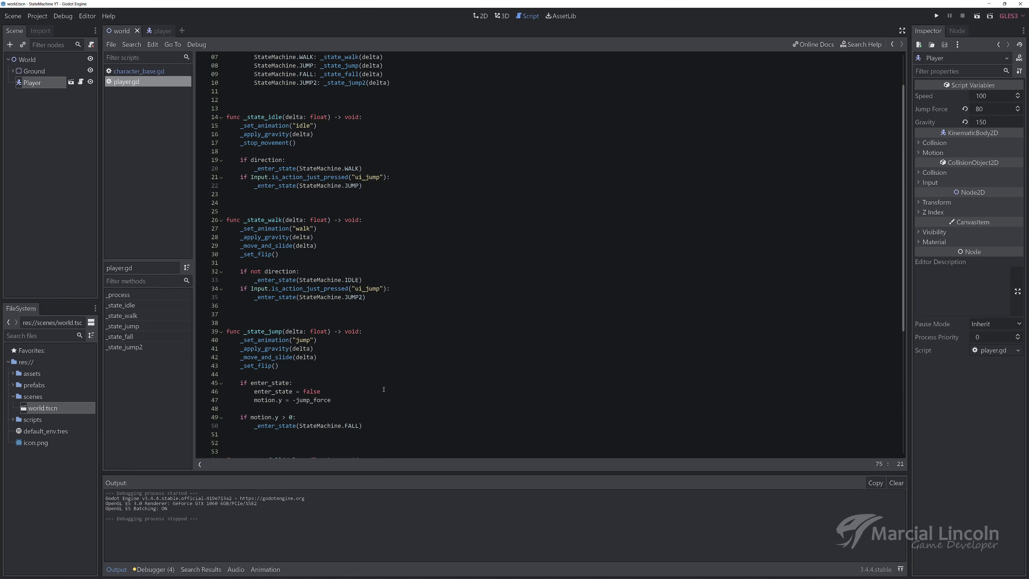
{"action": "scroll", "coordinate": [448, 371], "scroll_direction": "down", "scroll_amount": 1}
{"action": "scroll", "coordinate": [444, 370], "scroll_direction": "down", "scroll_amount": 4}
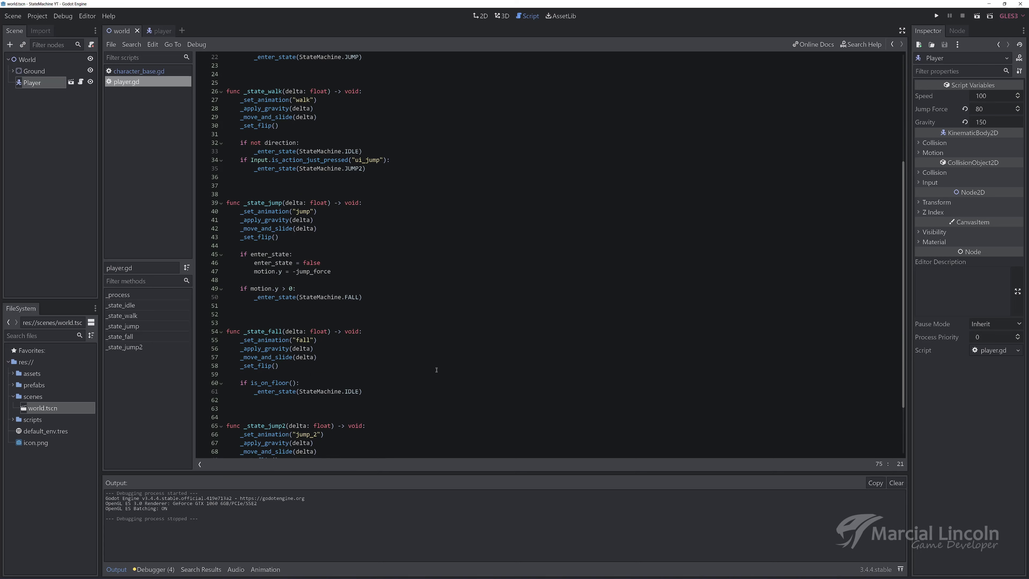
{"action": "scroll", "coordinate": [438, 370], "scroll_direction": "down", "scroll_amount": 2}
{"action": "scroll", "coordinate": [436, 369], "scroll_direction": "down", "scroll_amount": 1}
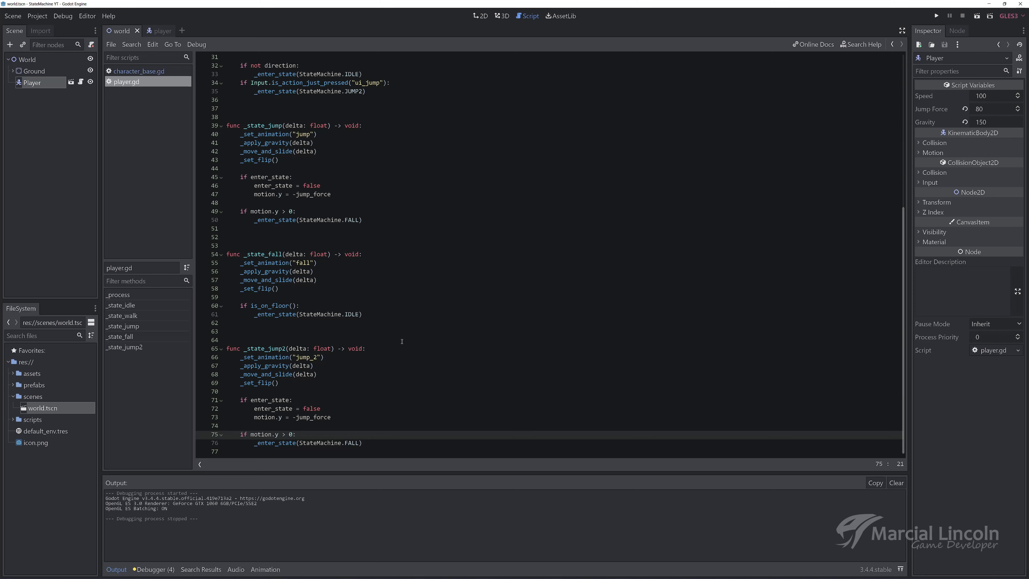
{"action": "scroll", "coordinate": [487, 365], "scroll_direction": "up", "scroll_amount": 1}
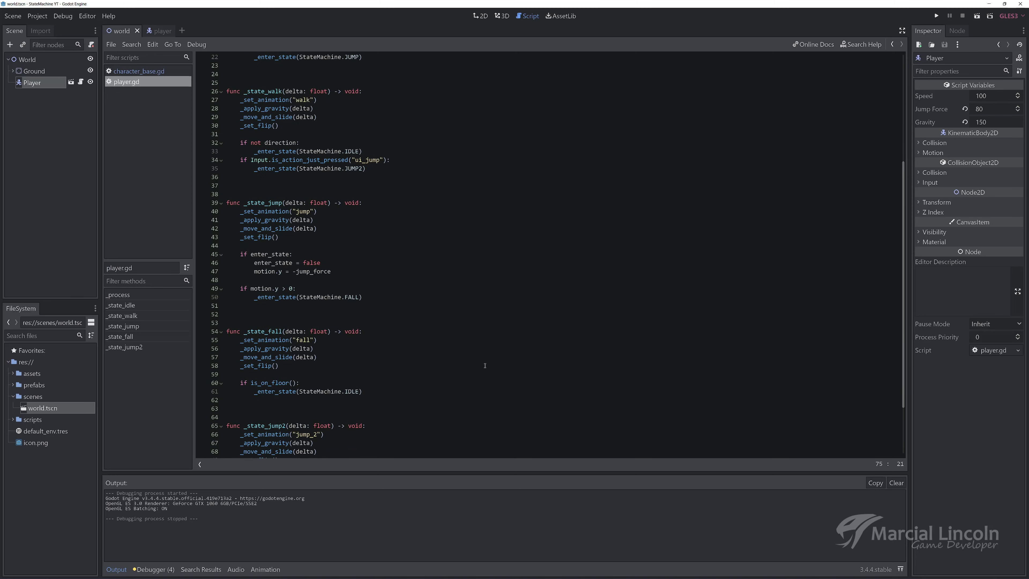
{"action": "scroll", "coordinate": [488, 365], "scroll_direction": "up", "scroll_amount": 4}
{"action": "scroll", "coordinate": [488, 366], "scroll_direction": "up", "scroll_amount": 3}
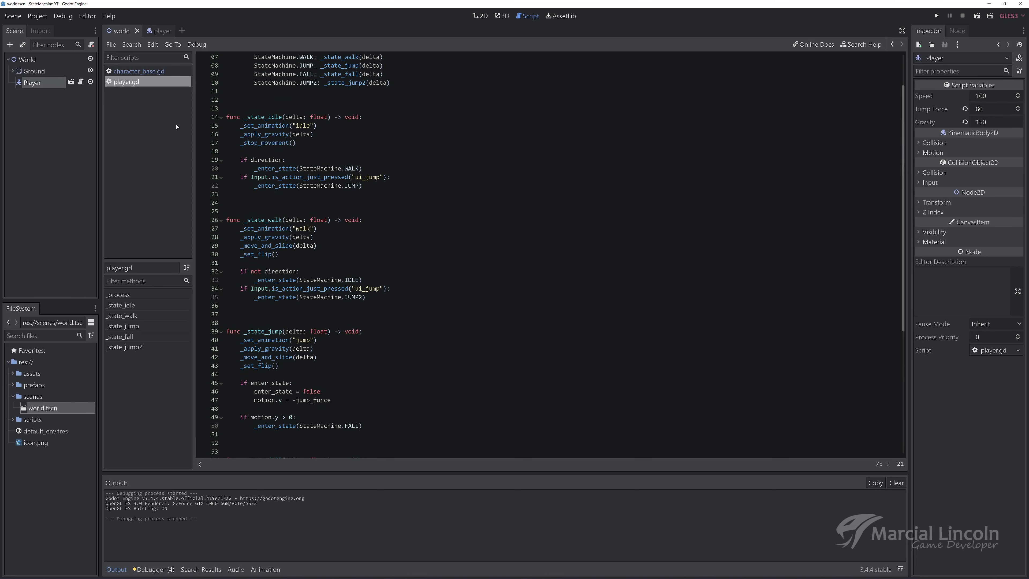
{"action": "left_click", "coordinate": [163, 72]}
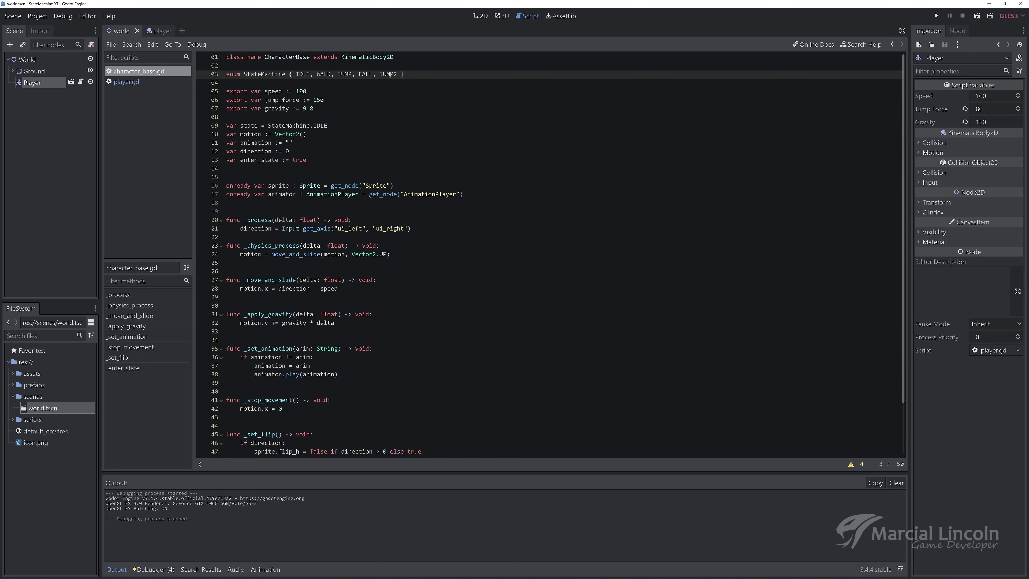
{"action": "left_click", "coordinate": [157, 83]}
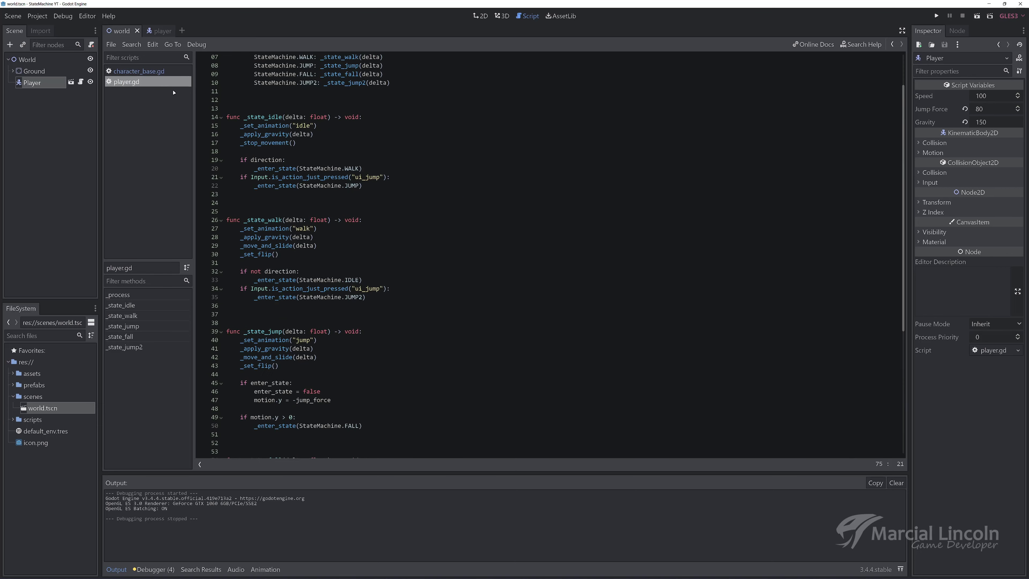
{"action": "scroll", "coordinate": [349, 325], "scroll_direction": "down", "scroll_amount": 4}
{"action": "scroll", "coordinate": [349, 349], "scroll_direction": "down", "scroll_amount": 4}
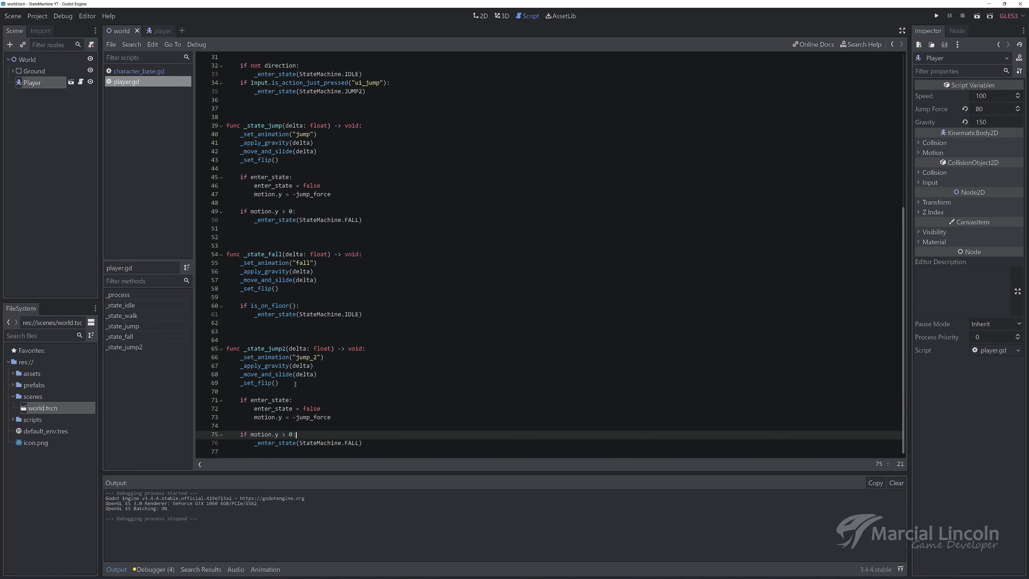
{"action": "scroll", "coordinate": [295, 377], "scroll_direction": "up", "scroll_amount": 5}
{"action": "scroll", "coordinate": [296, 362], "scroll_direction": "up", "scroll_amount": 4}
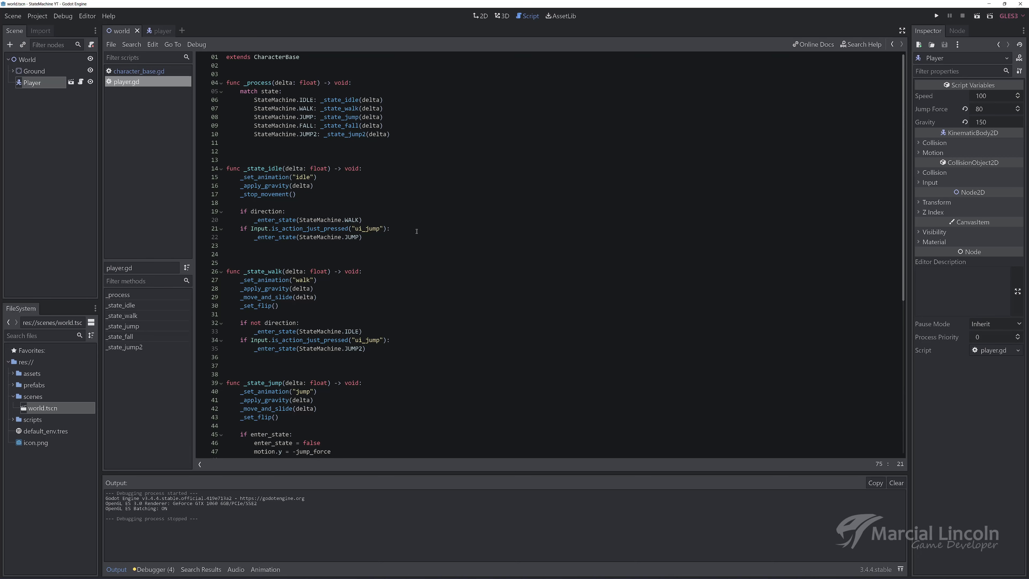
{"action": "scroll", "coordinate": [321, 288], "scroll_direction": "down", "scroll_amount": 3}
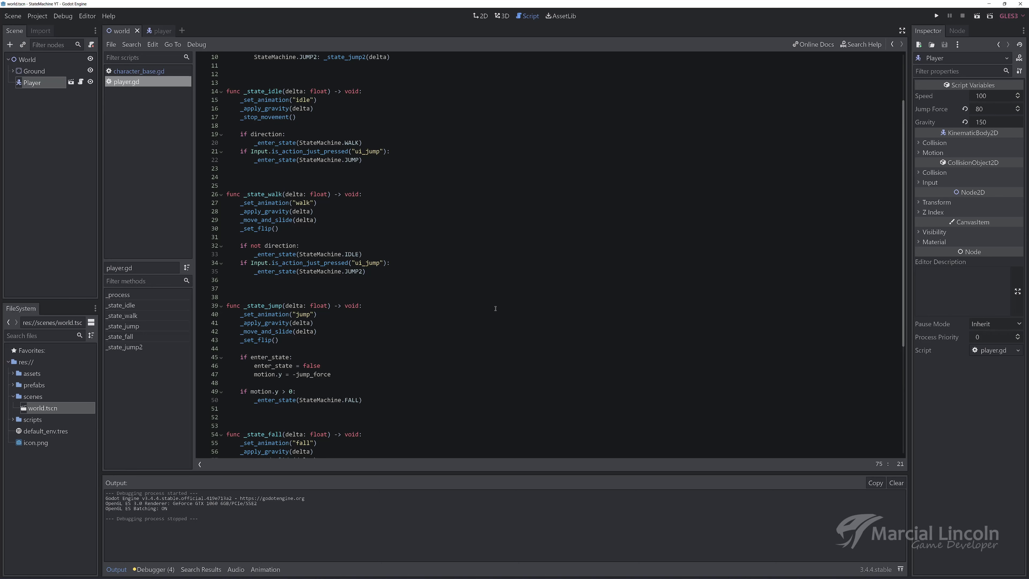
{"action": "scroll", "coordinate": [496, 307], "scroll_direction": "down", "scroll_amount": 1}
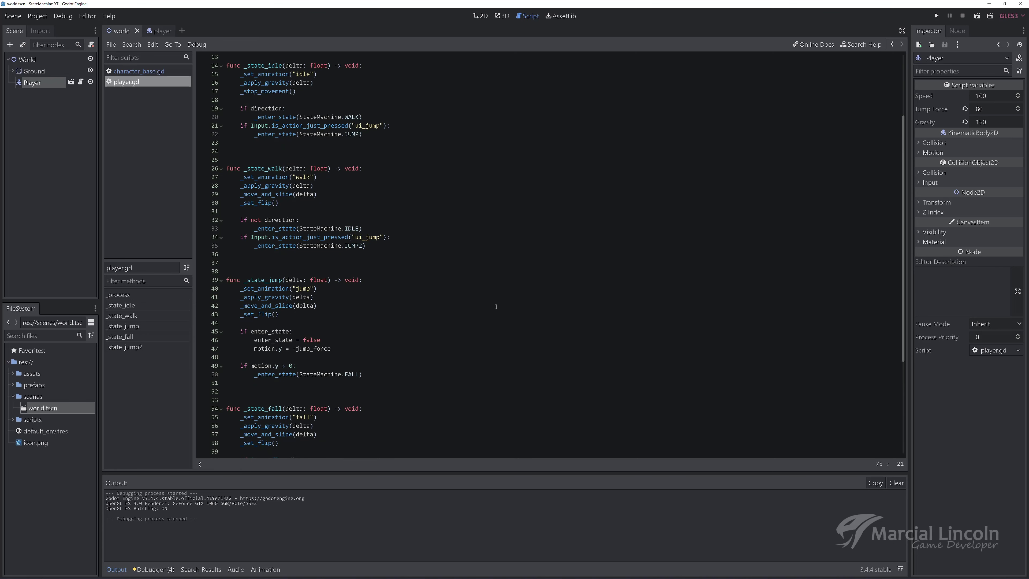